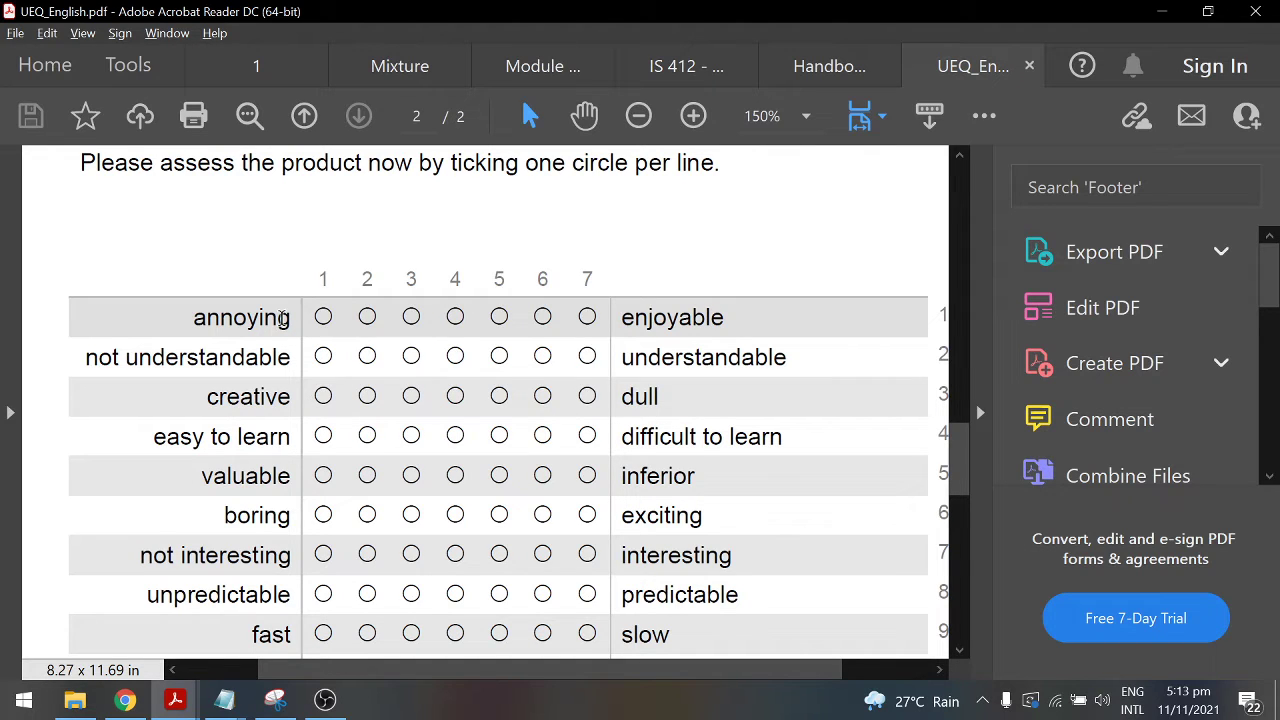
Review the full list of paired rating items on page 2 of the English questionnaire PDF
scroll(283, 318, down, 2)
scroll(283, 318, down, 7)
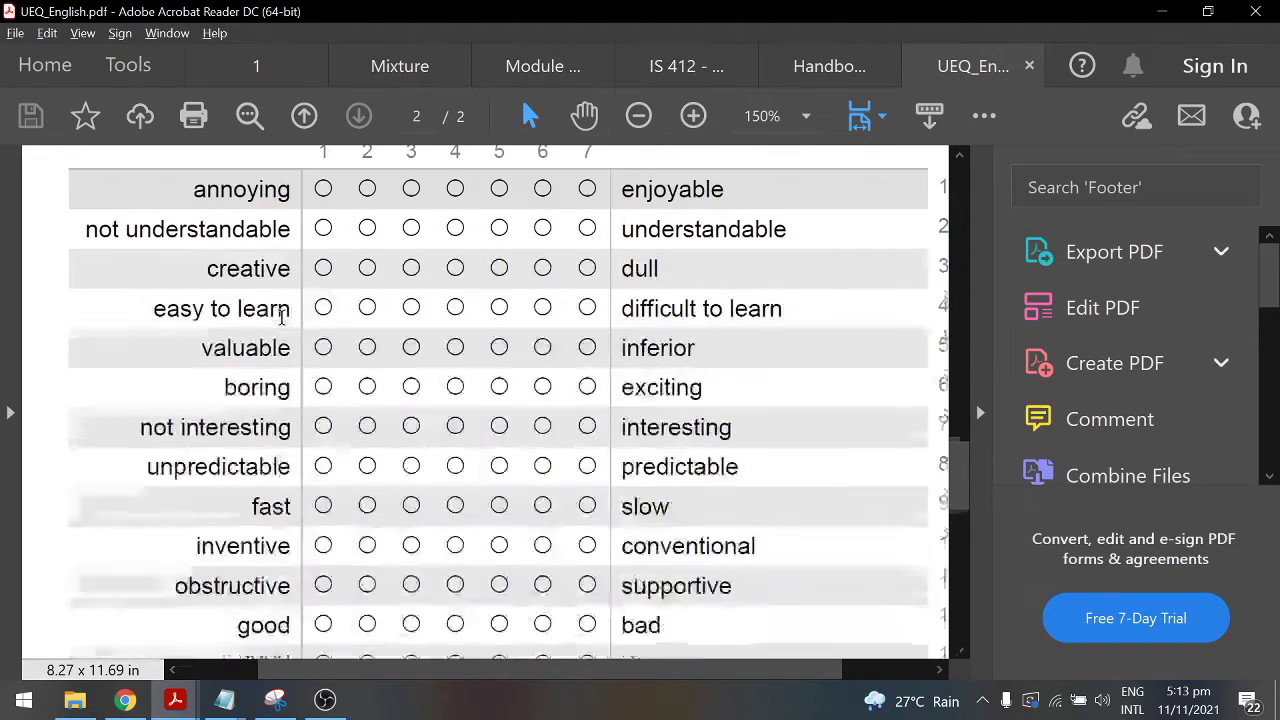
scroll(283, 318, down, 8)
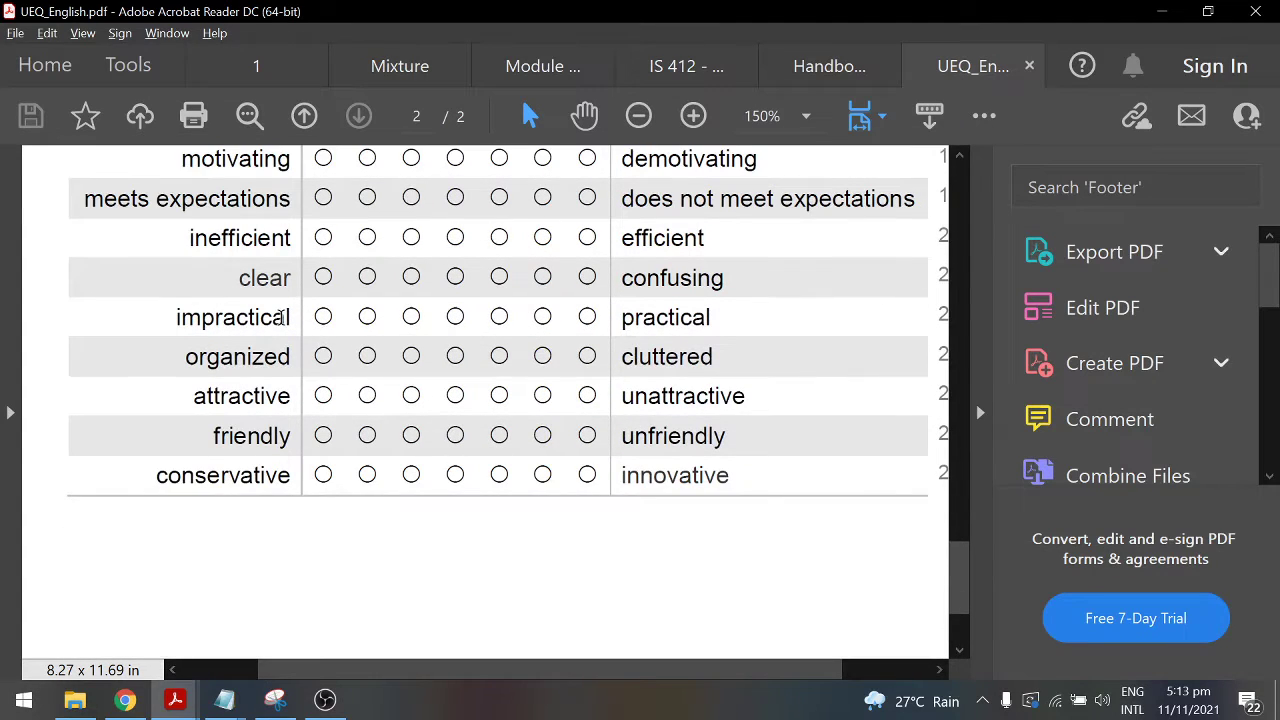
scroll(283, 318, down, 4)
scroll(327, 327, up, 4)
scroll(327, 327, up, 13)
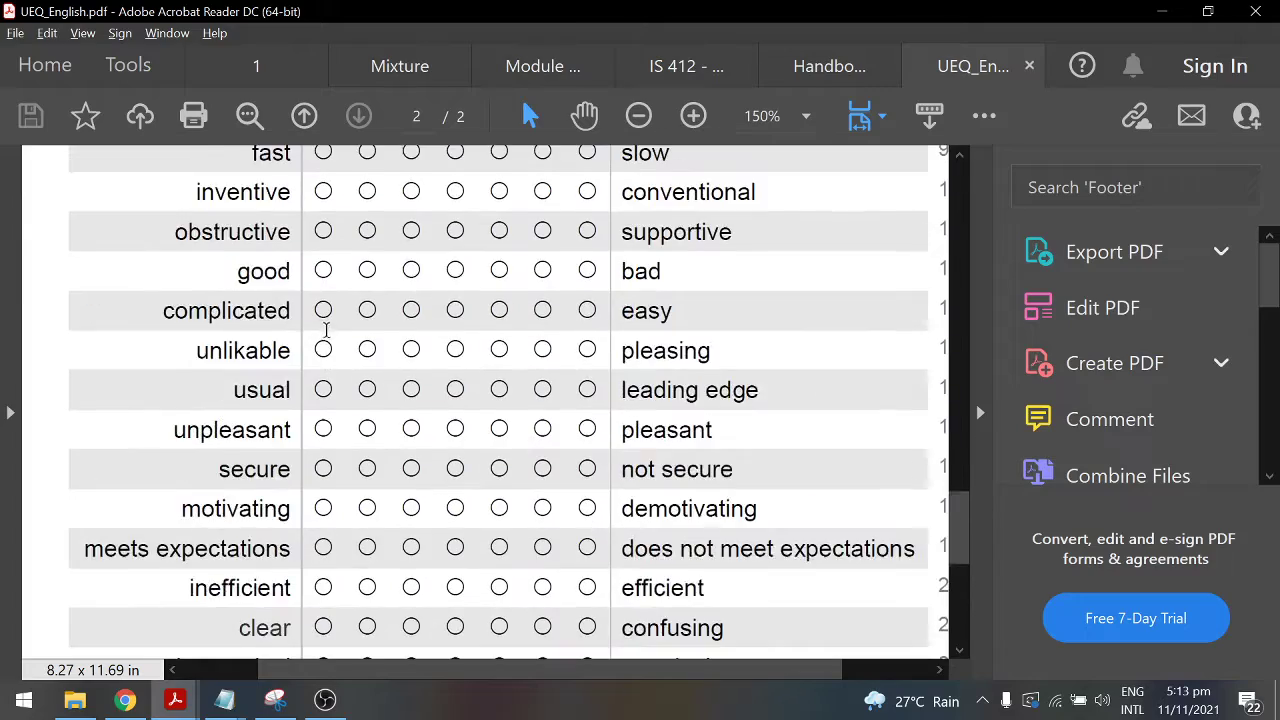
Switch to the UEQ website in Chrome and open the full version of the online try-out questionnaire
key(alt+Tab)
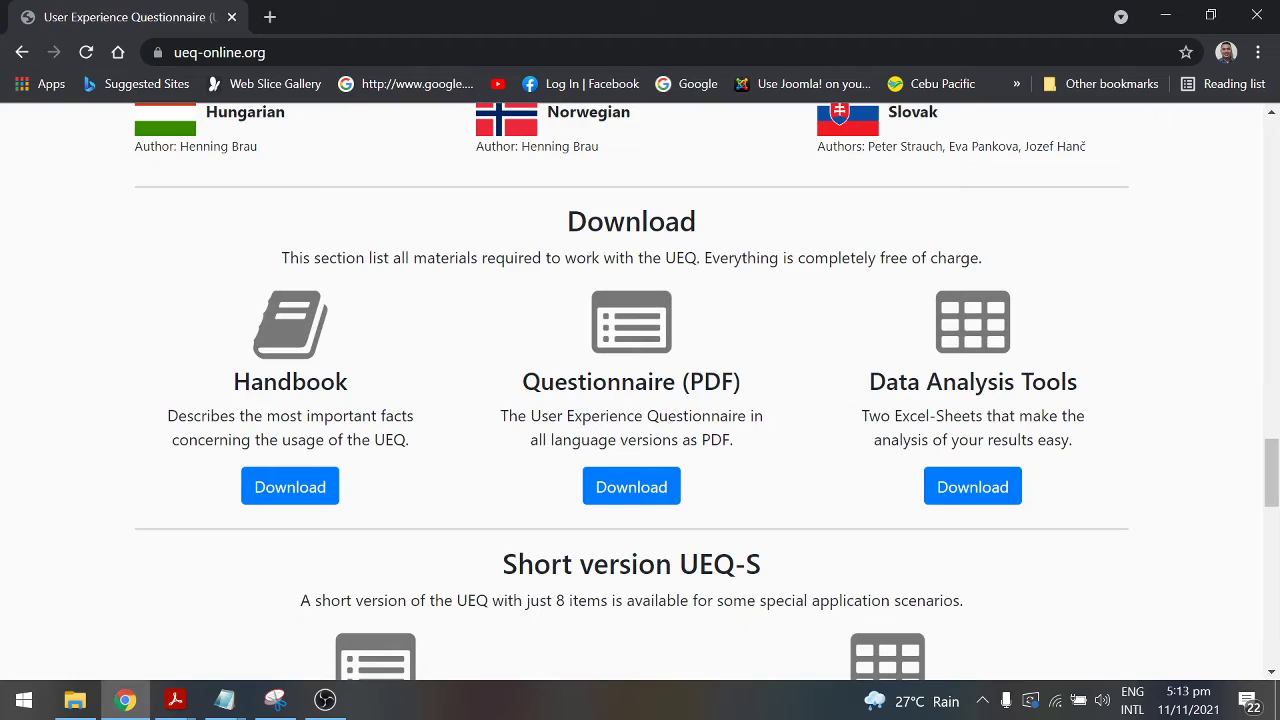
scroll(700, 486, down, 10)
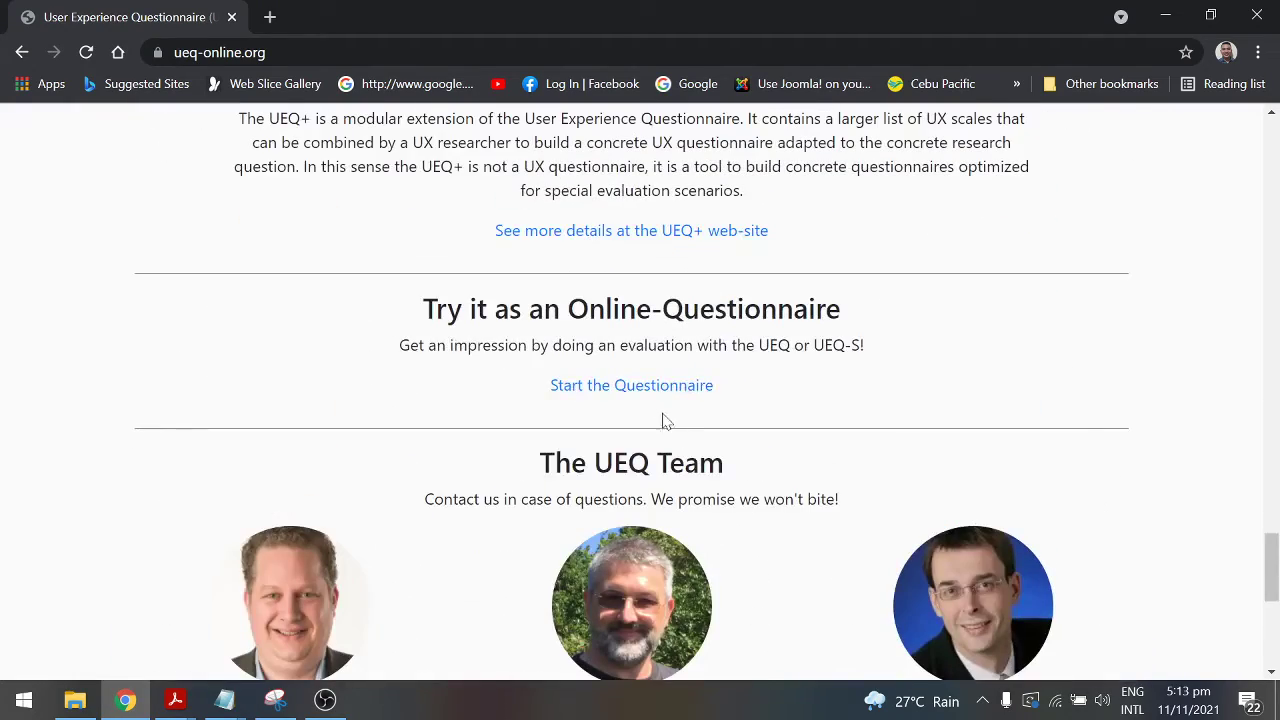
click(650, 387)
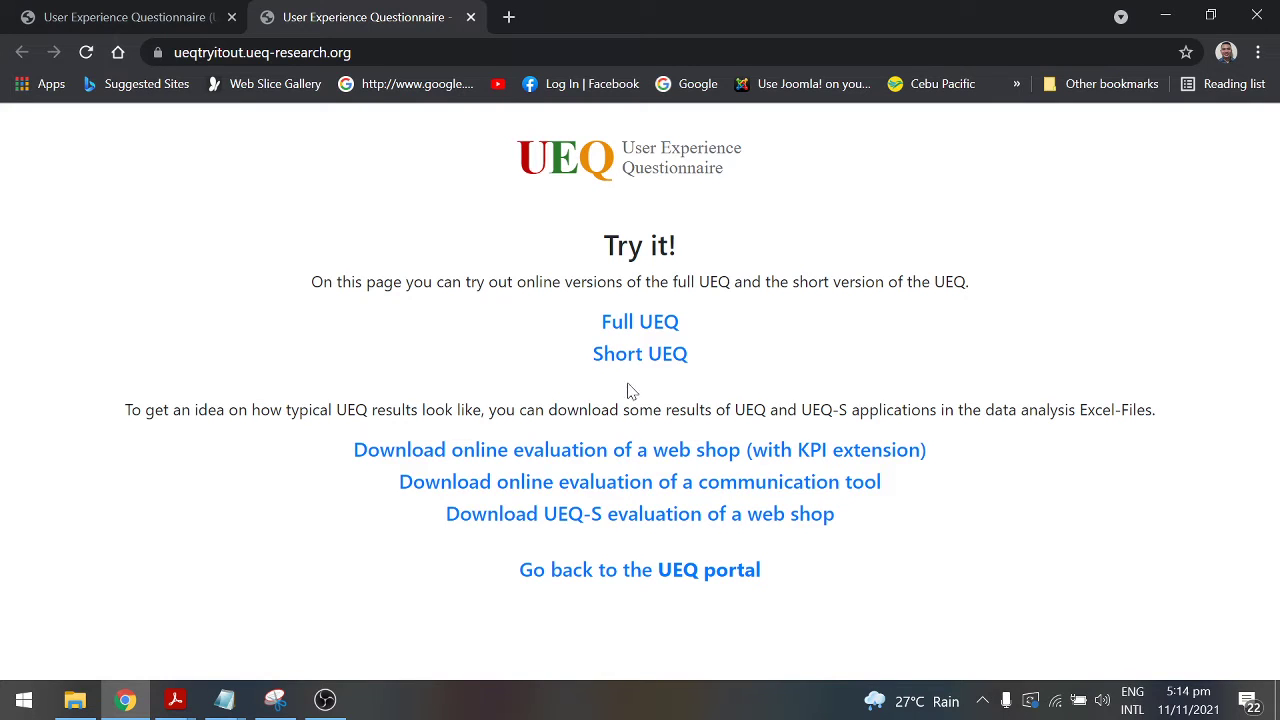
click(640, 330)
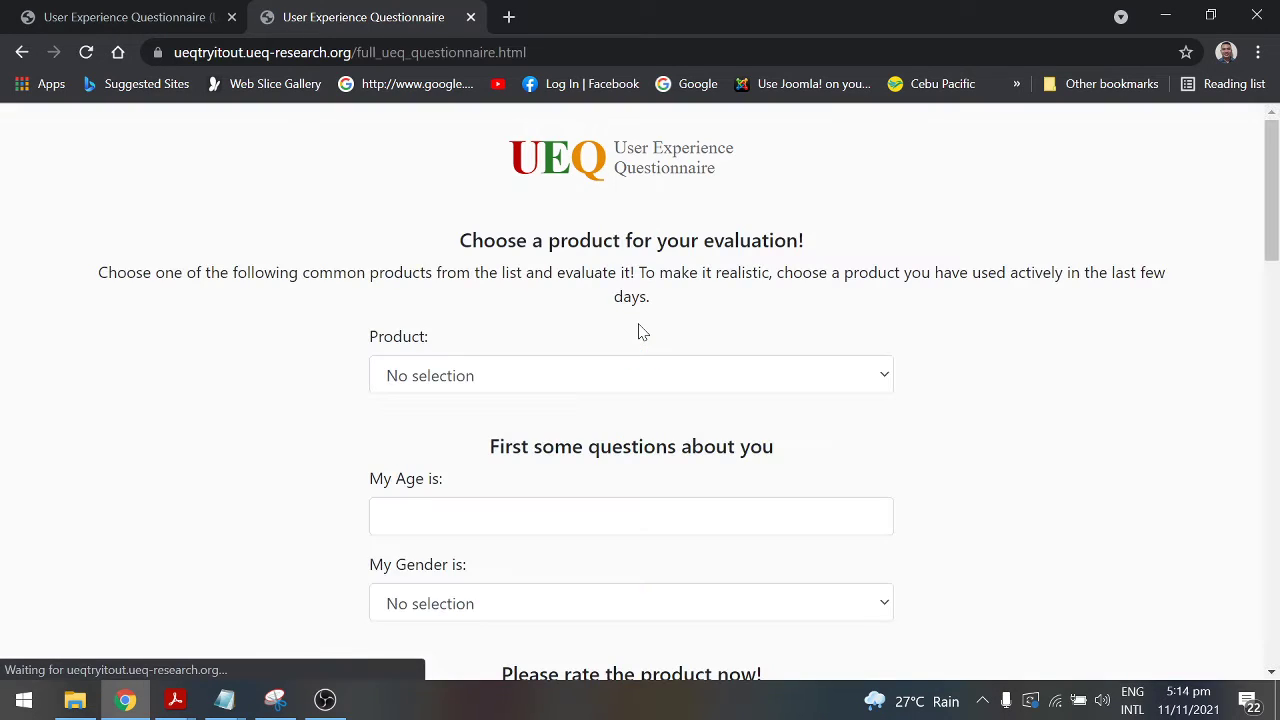
Look through the online questionnaire's product, participant and rating sections down to the submission area and back to its start
scroll(629, 386, down, 3)
scroll(629, 390, down, 1)
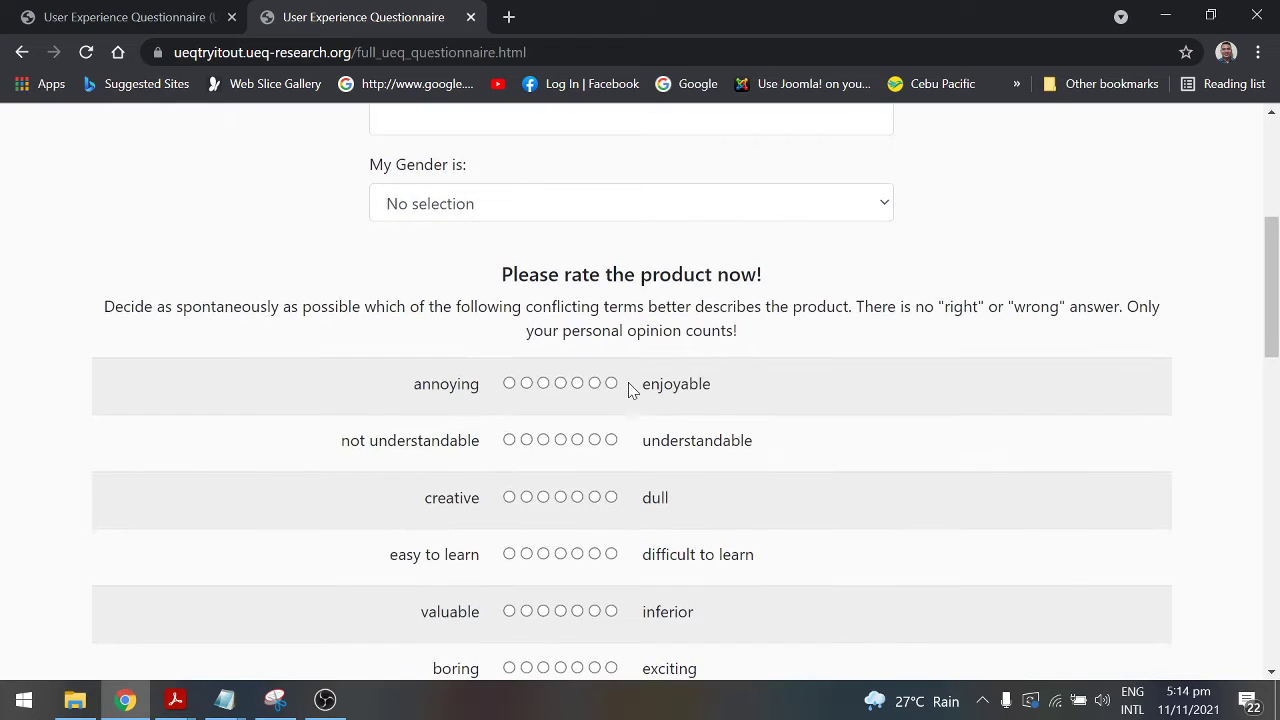
scroll(629, 390, down, 2)
scroll(629, 390, up, 2)
scroll(626, 394, down, 2)
scroll(622, 397, down, 10)
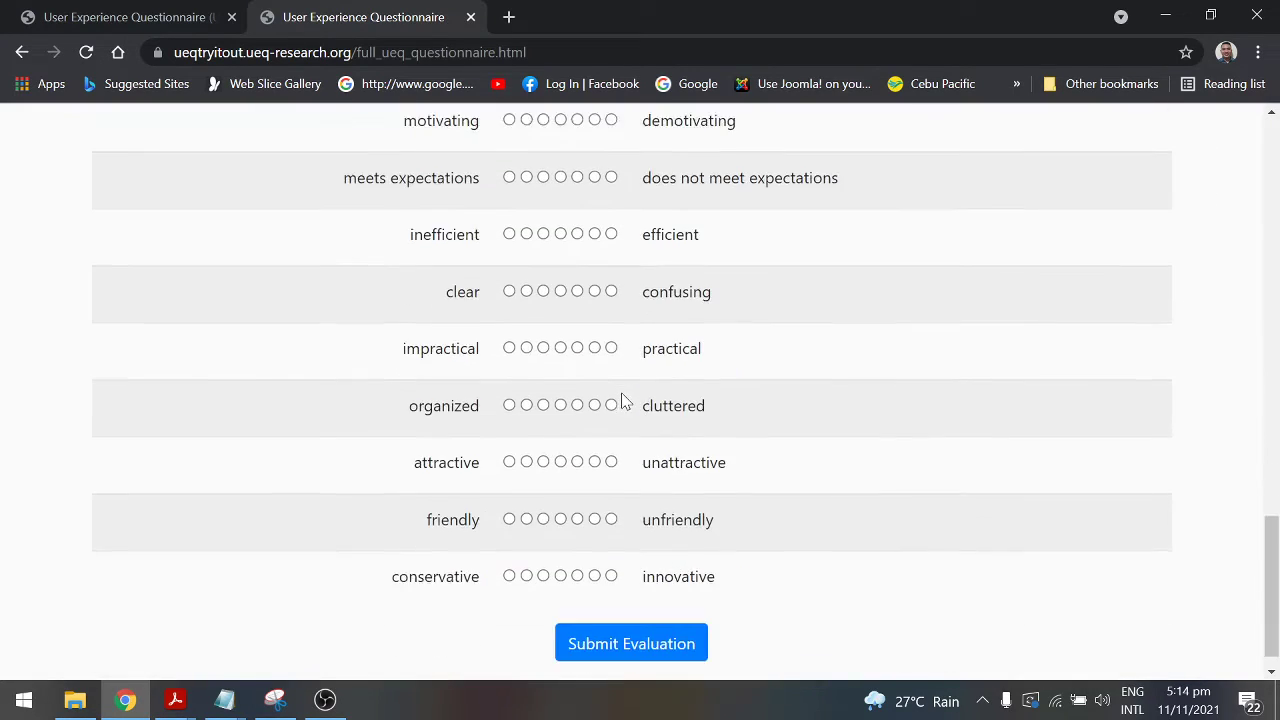
scroll(618, 403, up, 6)
scroll(618, 403, up, 5)
click(509, 222)
click(526, 279)
scroll(588, 385, down, 7)
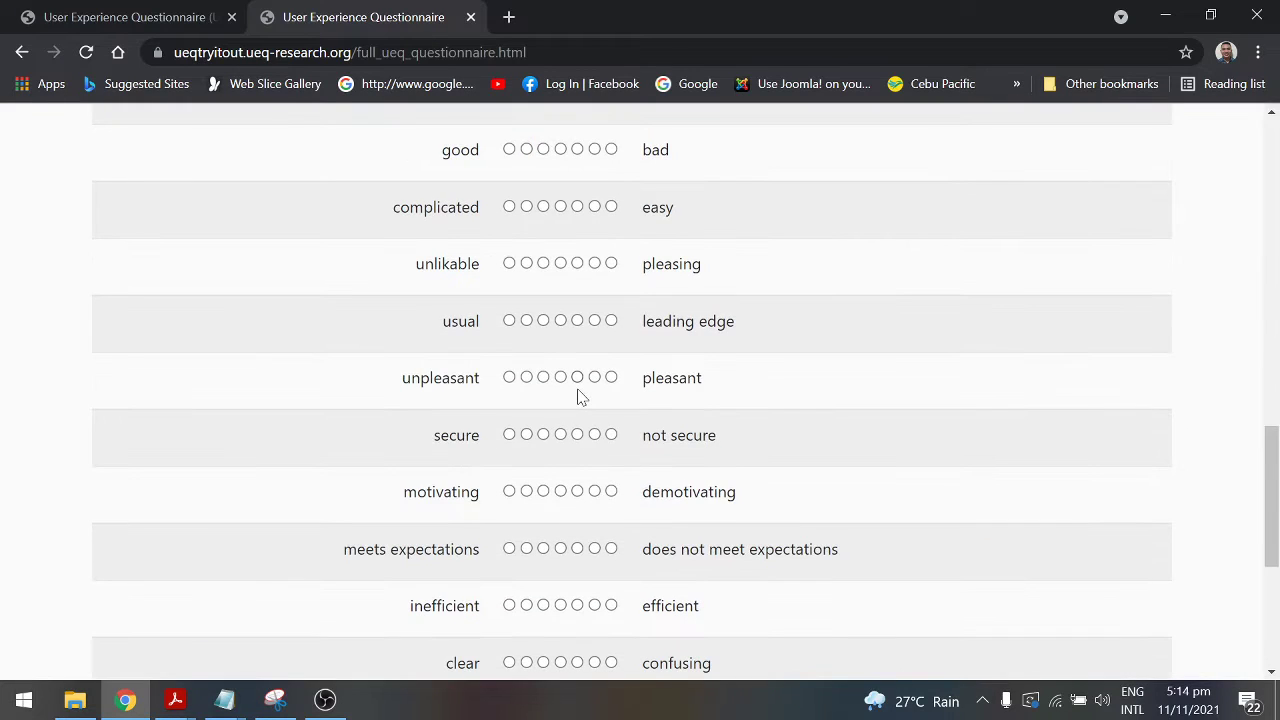
scroll(575, 413, up, 12)
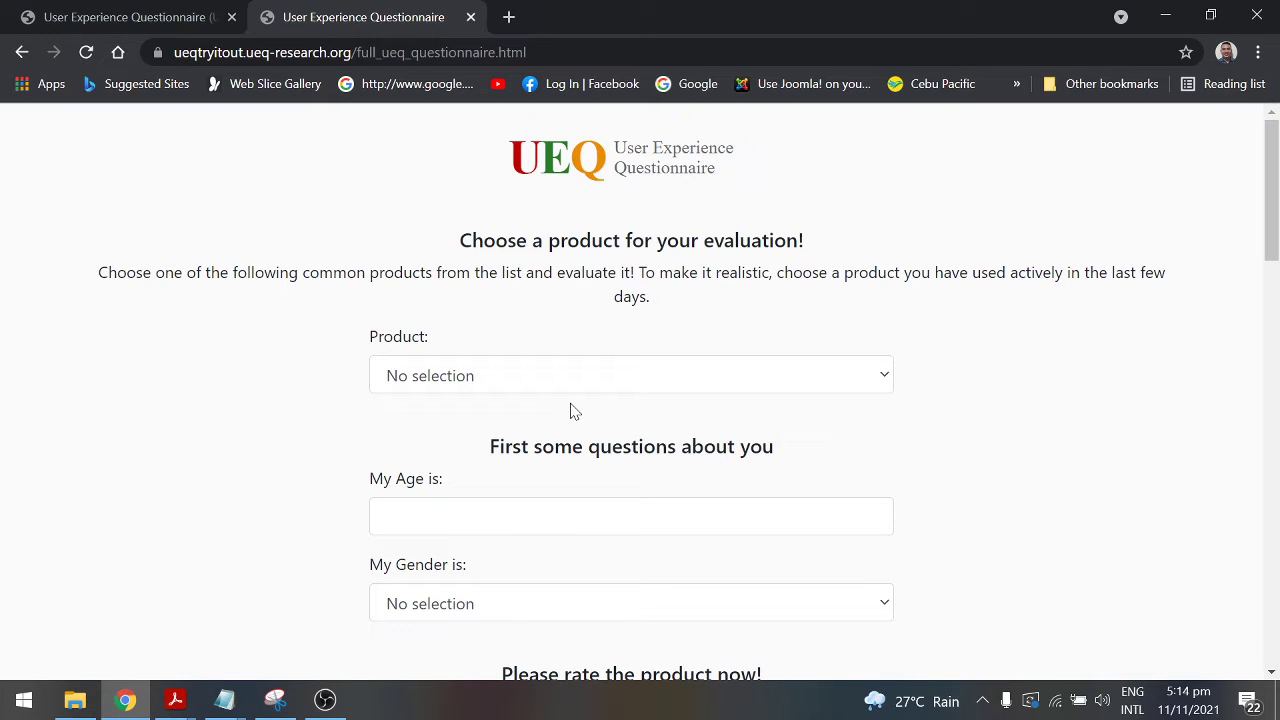
Switch to File Explorer and open UEQ_Data_Analysis_Tool_Version10 from the Data_Analysis_Tools folder inside the UEQ folder
key(alt+Tab)
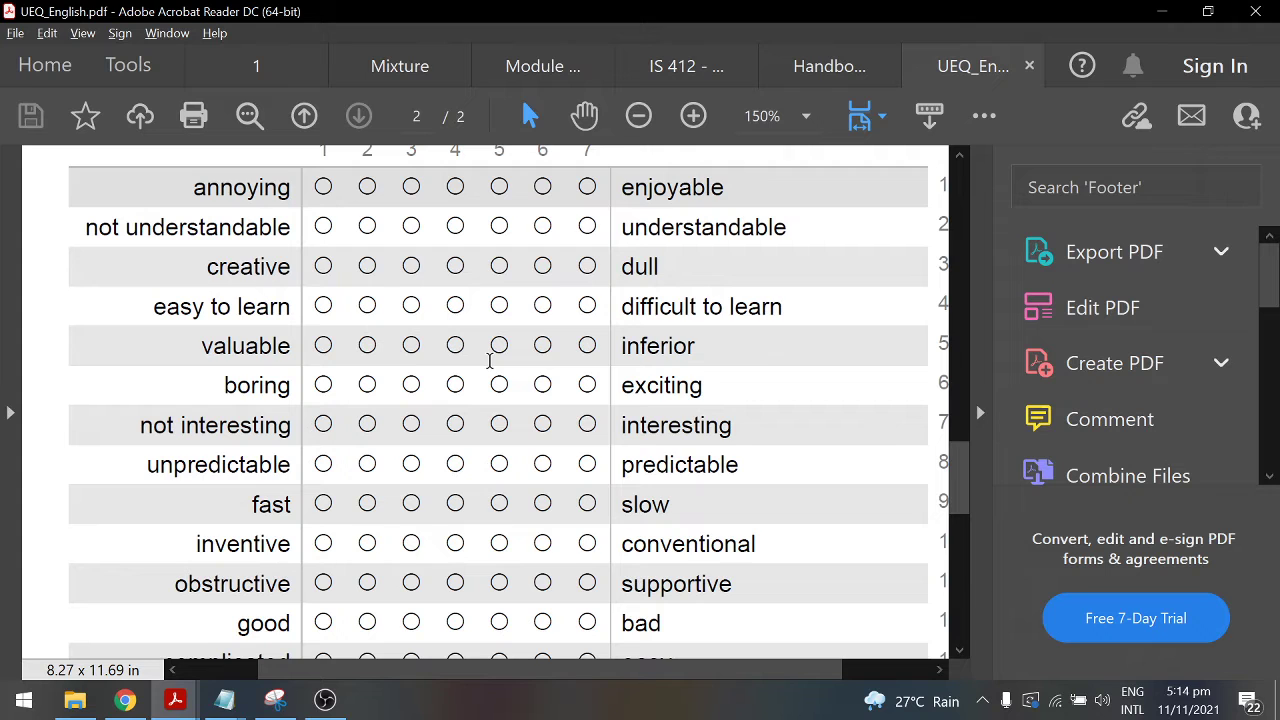
key(alt+Tab)
key(Tab)
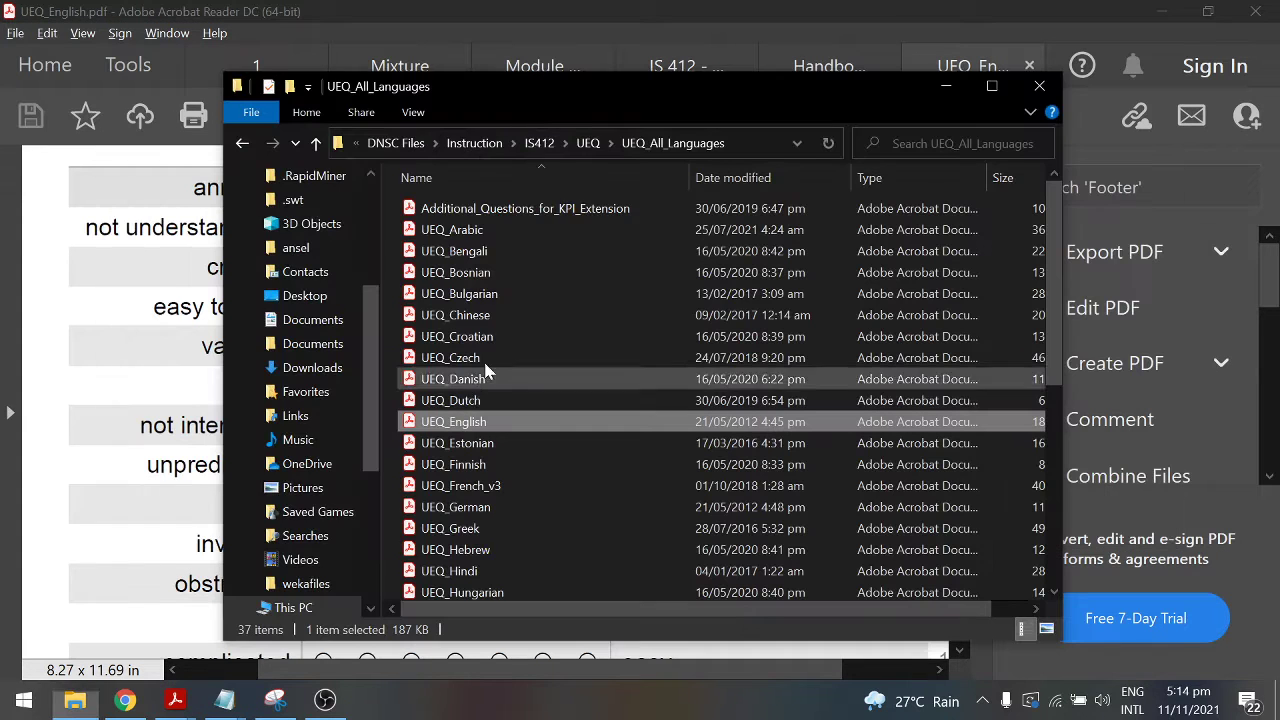
click(588, 143)
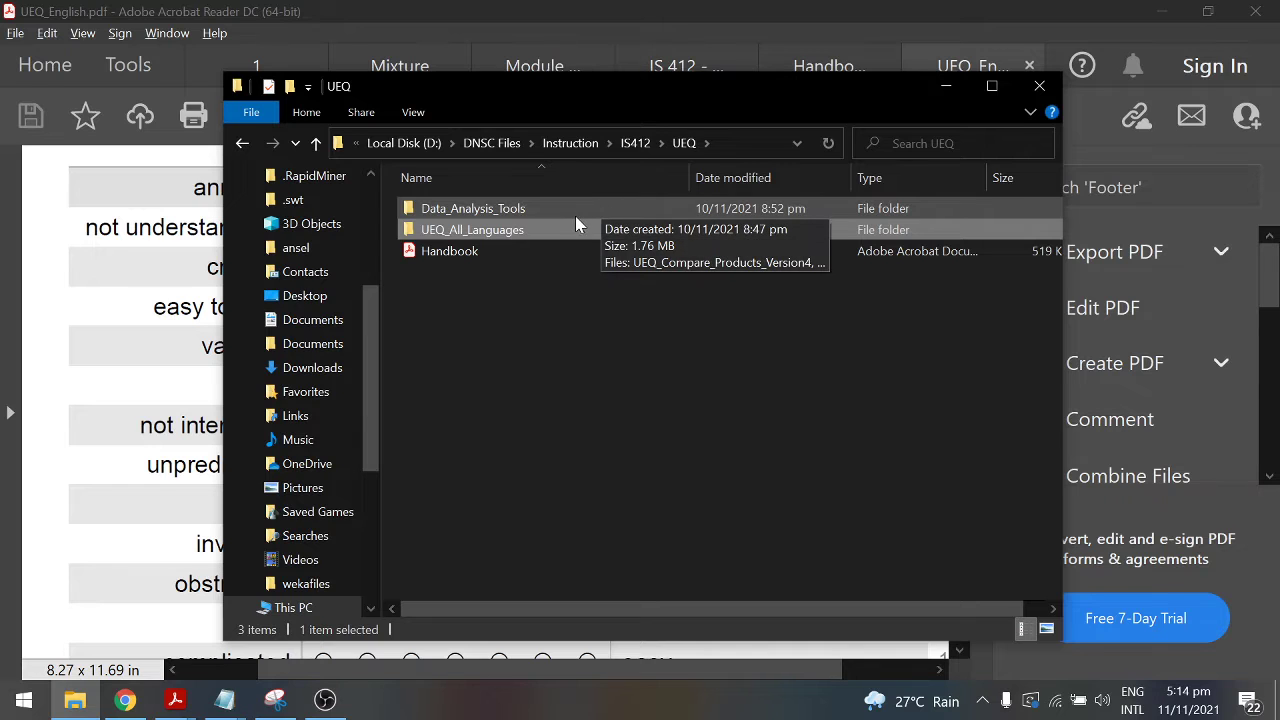
double_click(536, 208)
double_click(536, 229)
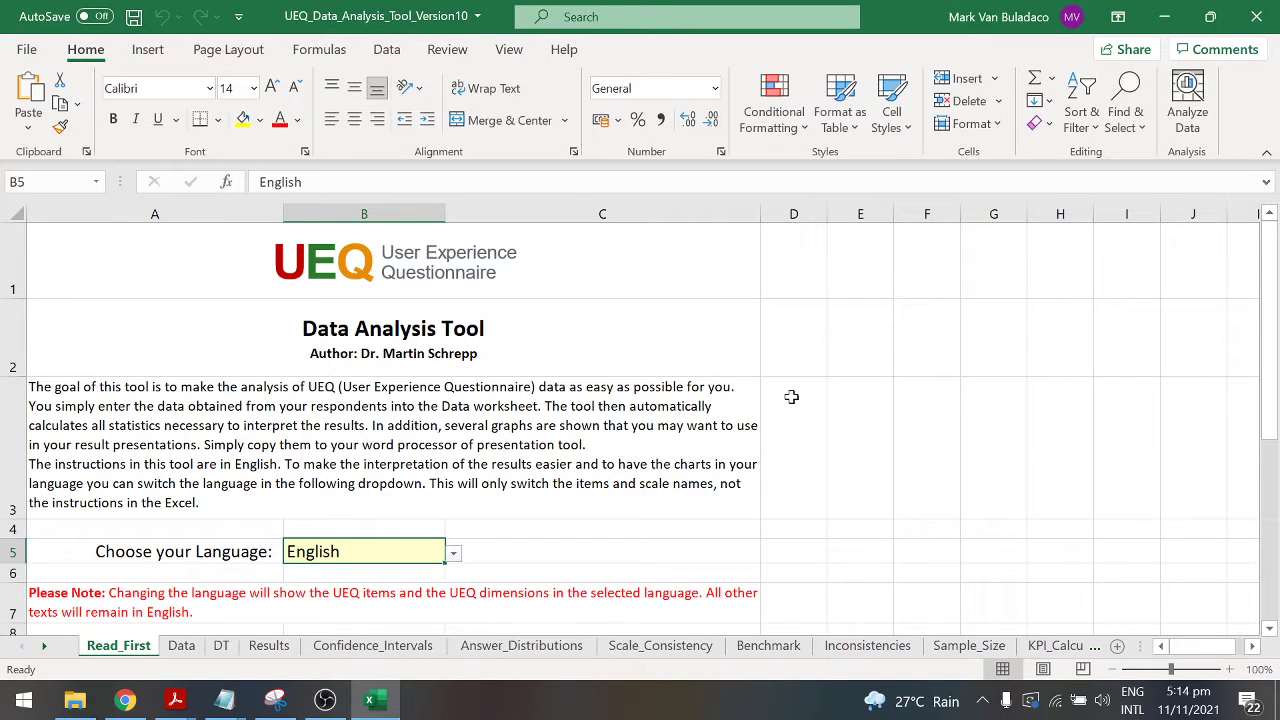
click(1228, 670)
click(1228, 670)
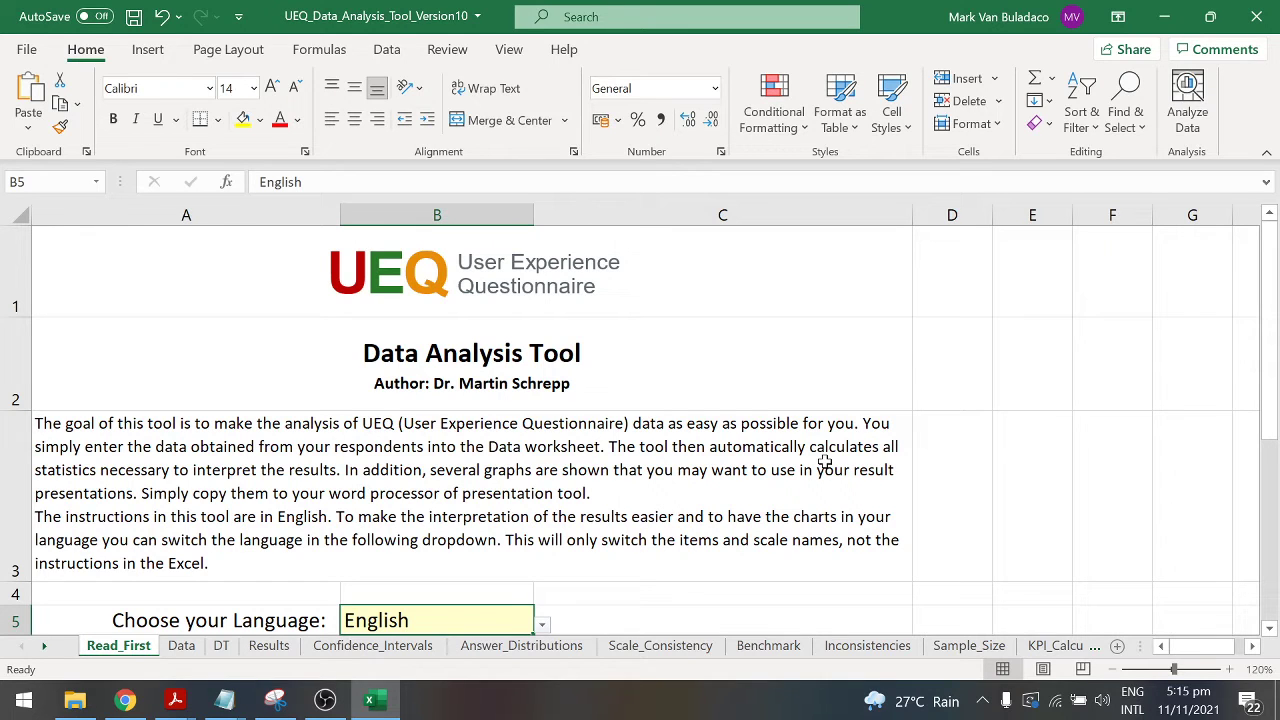
Switch to Chrome and find the Data Analysis Tools download in the Download section of ueq-online.org
key(alt+Tab)
key(alt+Tab)
key(alt+Tab)
click(130, 17)
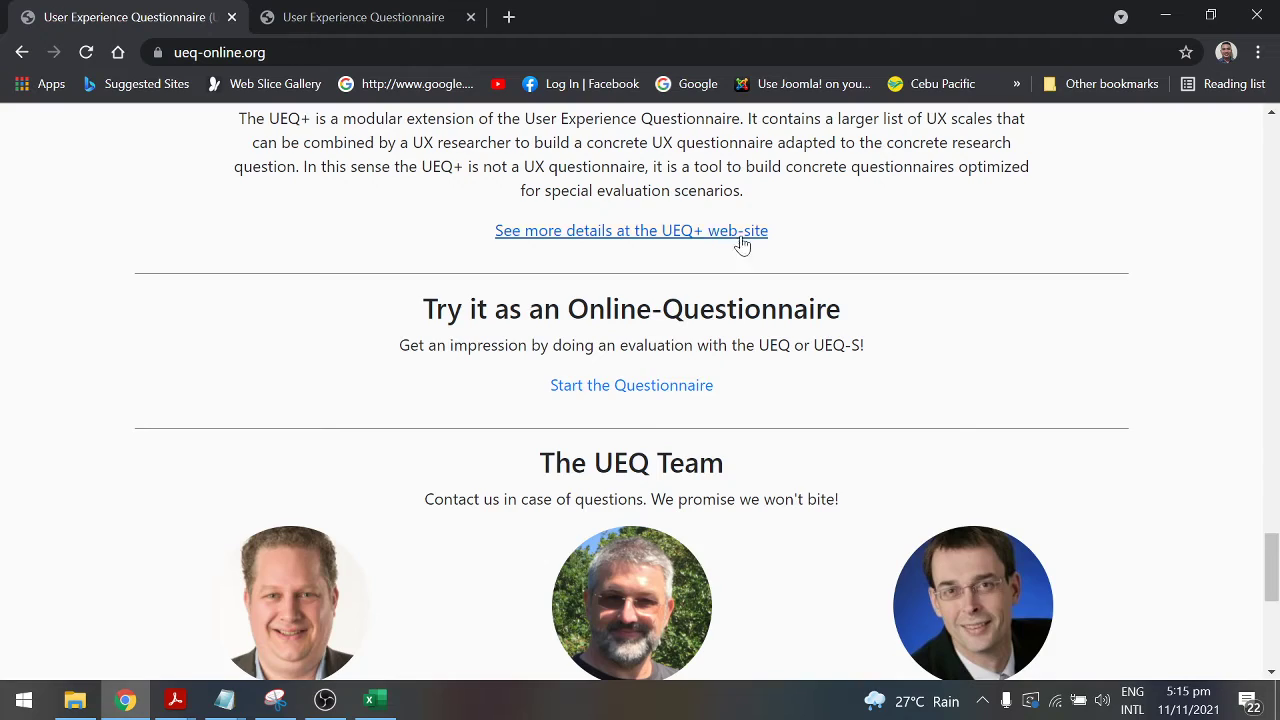
scroll(794, 300, up, 10)
scroll(794, 326, down, 3)
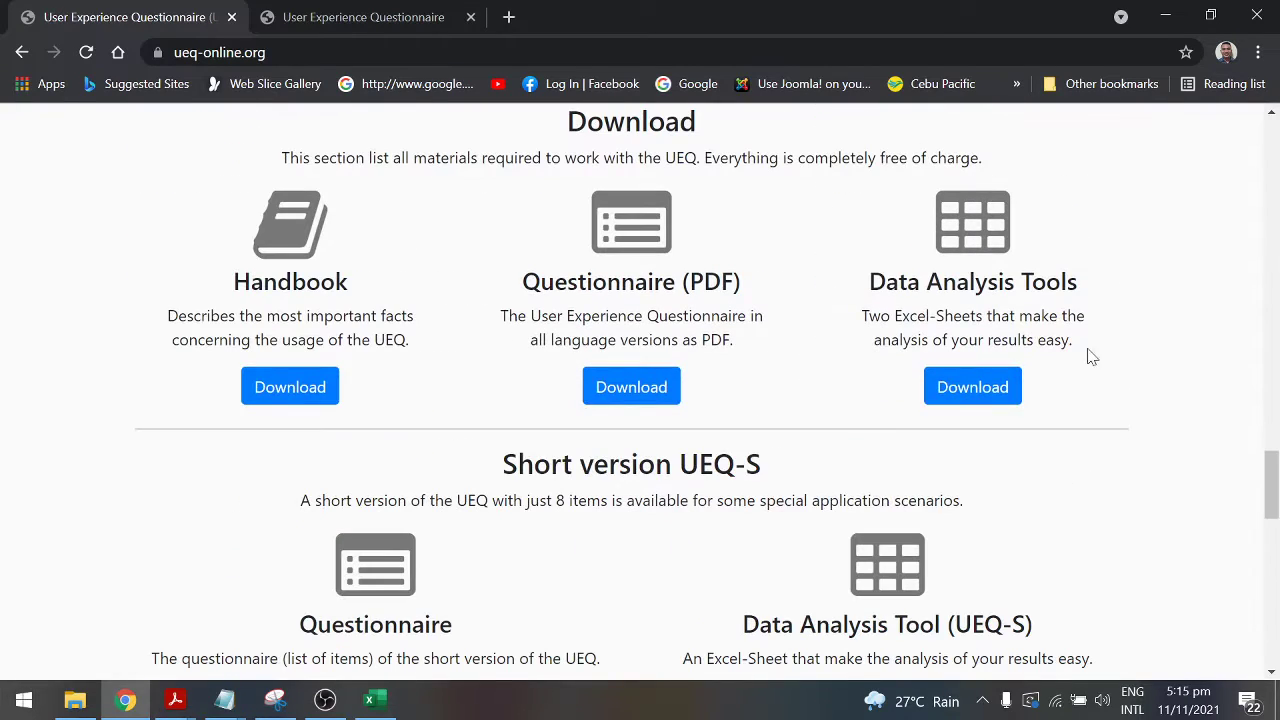
Return to the data analysis workbook in Excel and view the language choices for cell B5 without changing the selection
key(alt+Tab)
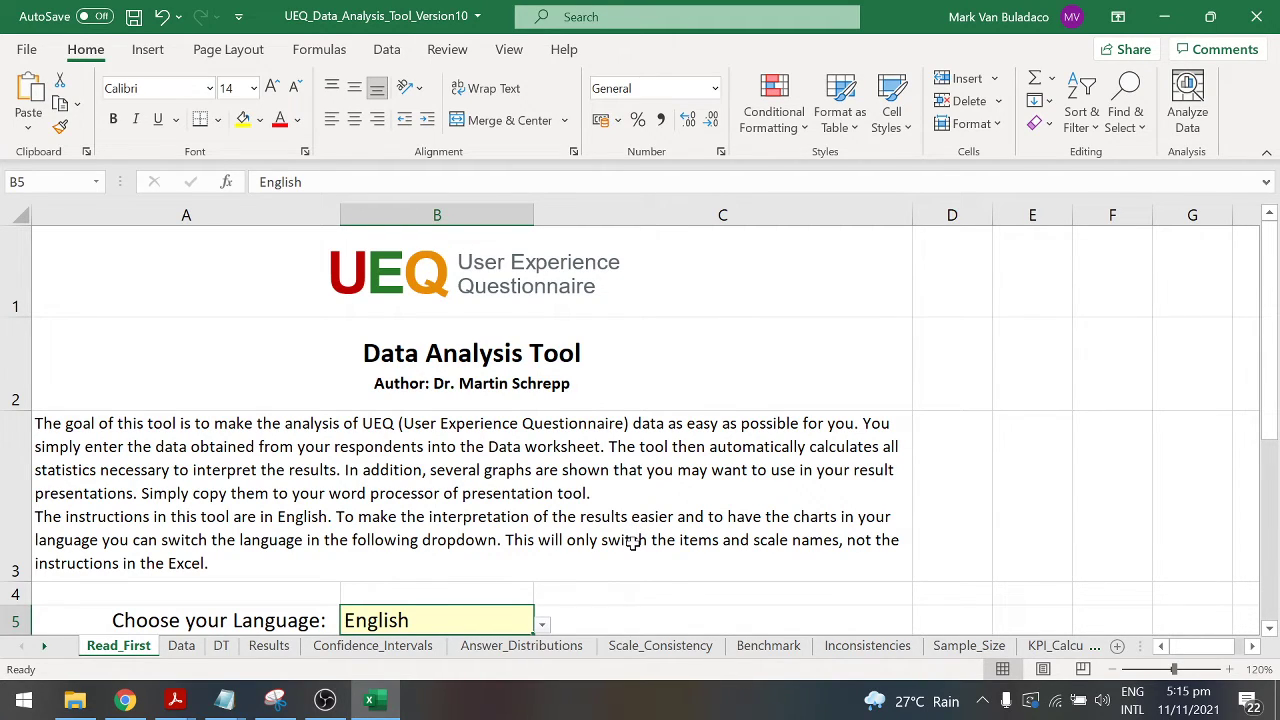
scroll(632, 541, down, 2)
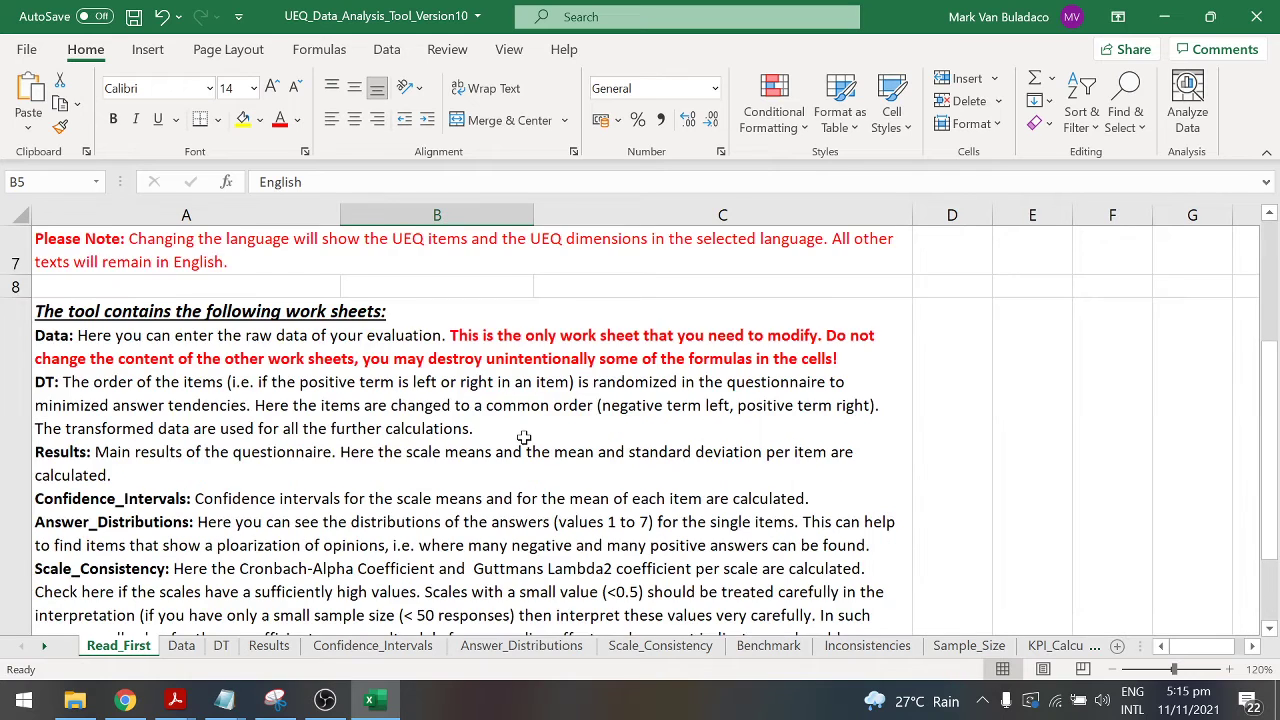
scroll(524, 437, up, 1)
click(541, 269)
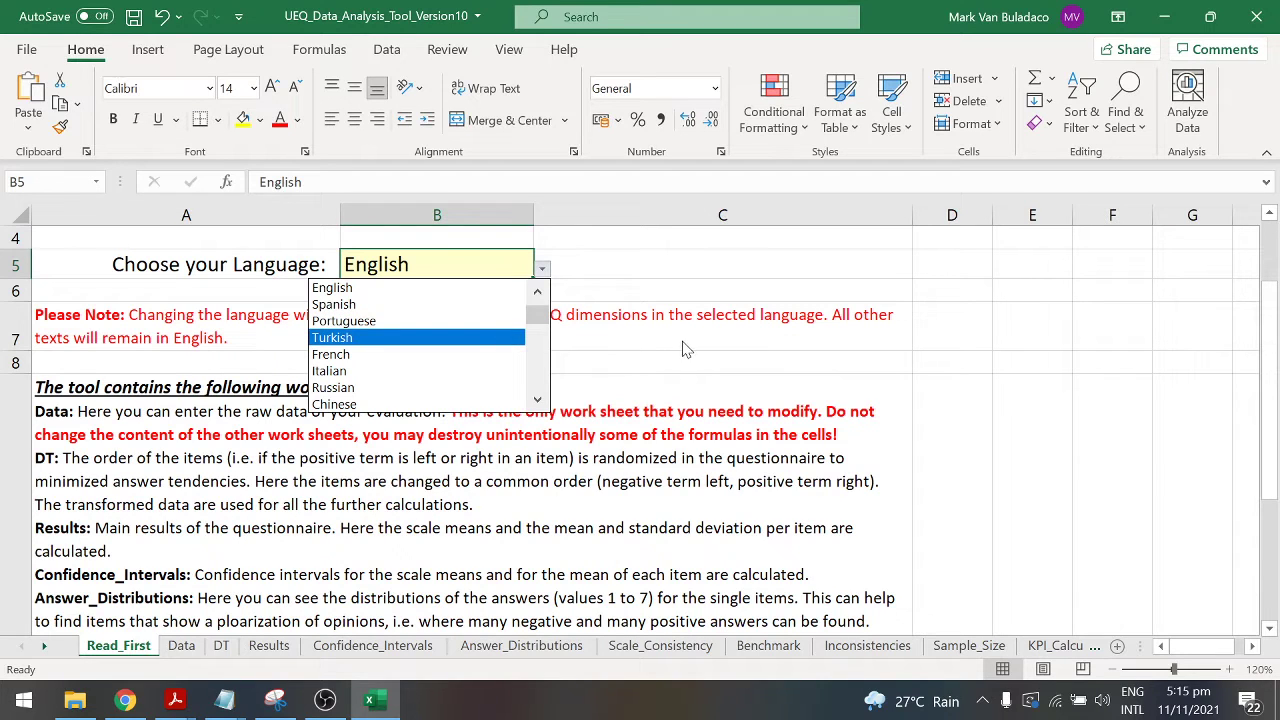
key(Escape)
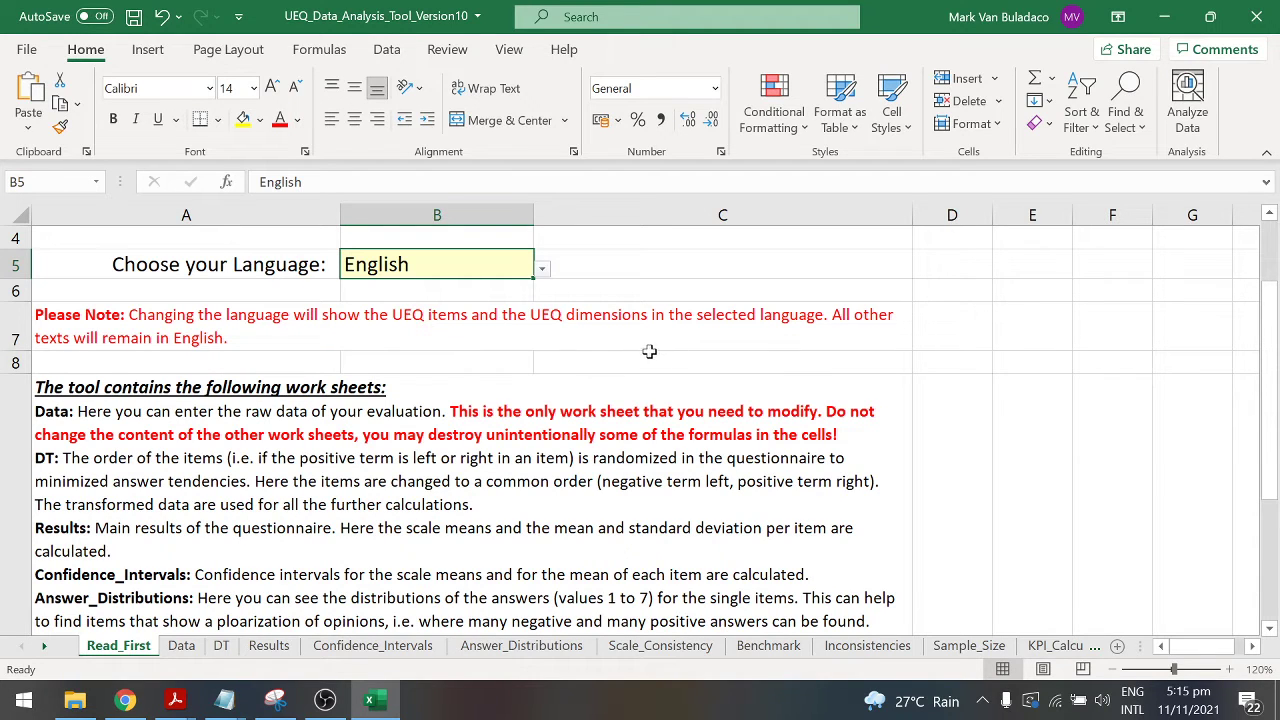
Read the descriptions of the tool's worksheets on the Read_First sheet, from Data through Inconsistencies
scroll(650, 352, down, 1)
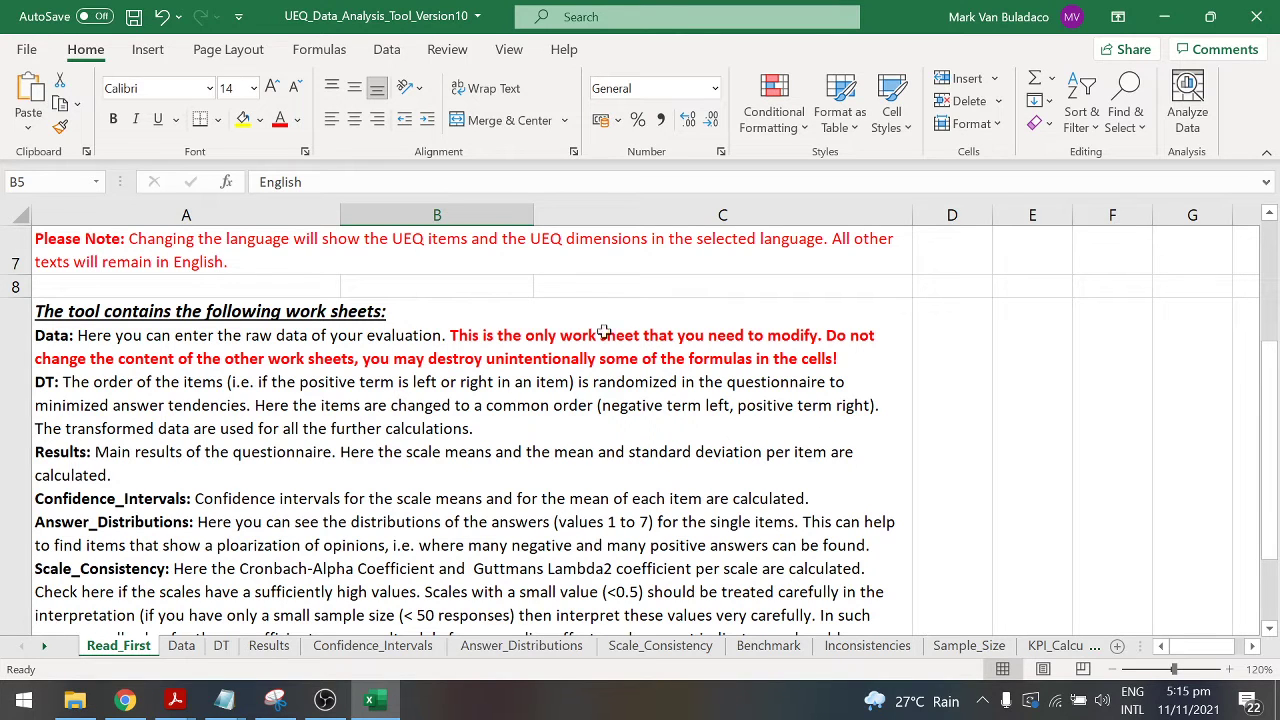
scroll(493, 377, up, 1)
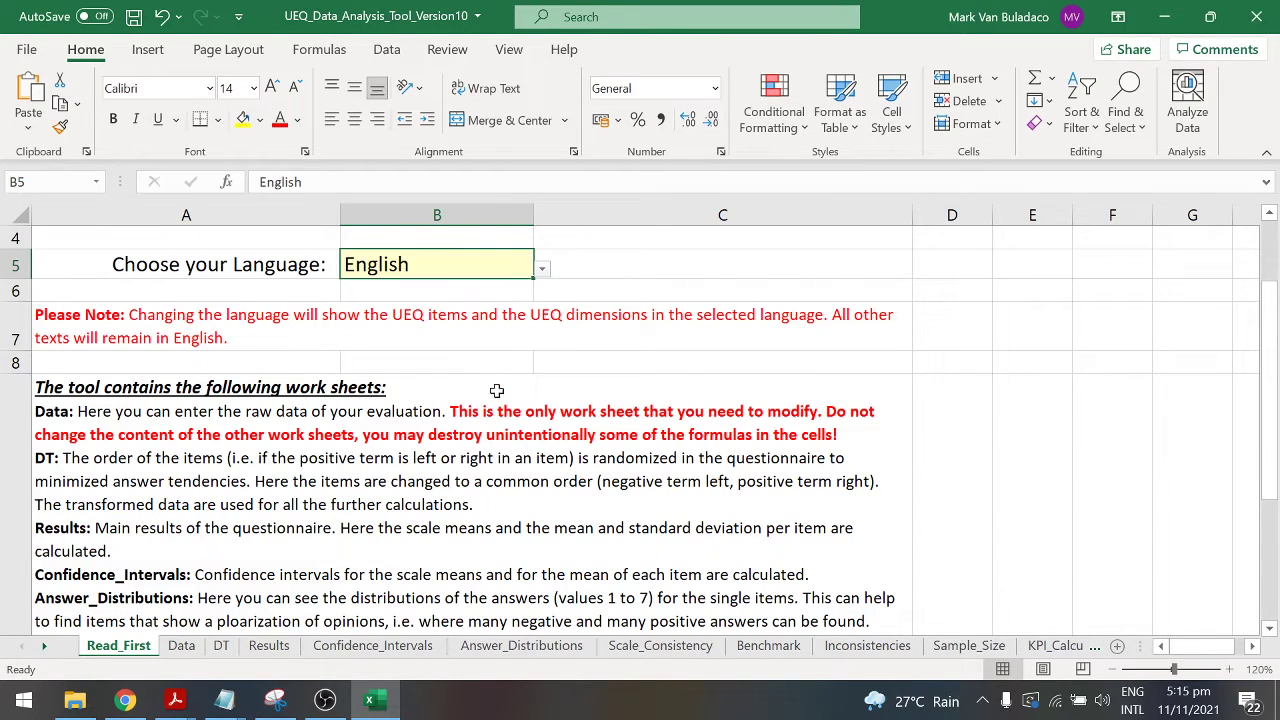
scroll(496, 391, down, 1)
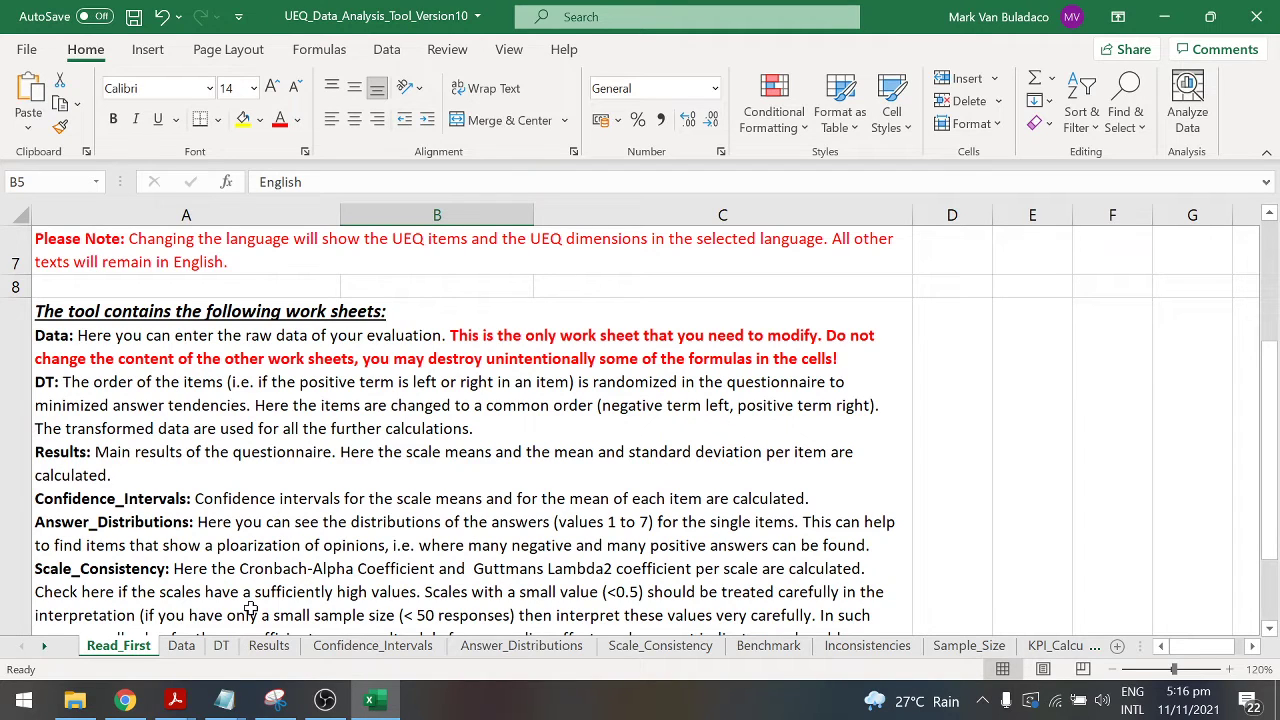
click(168, 395)
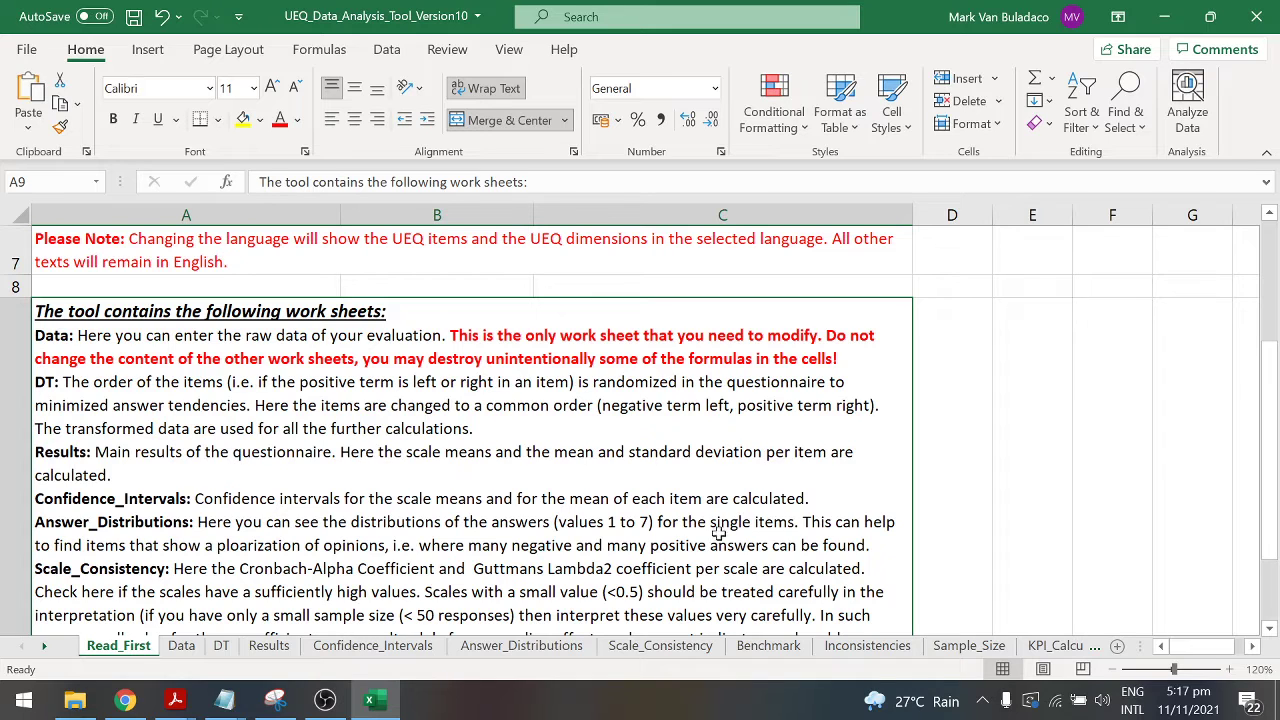
click(1269, 628)
click(1270, 630)
click(1269, 628)
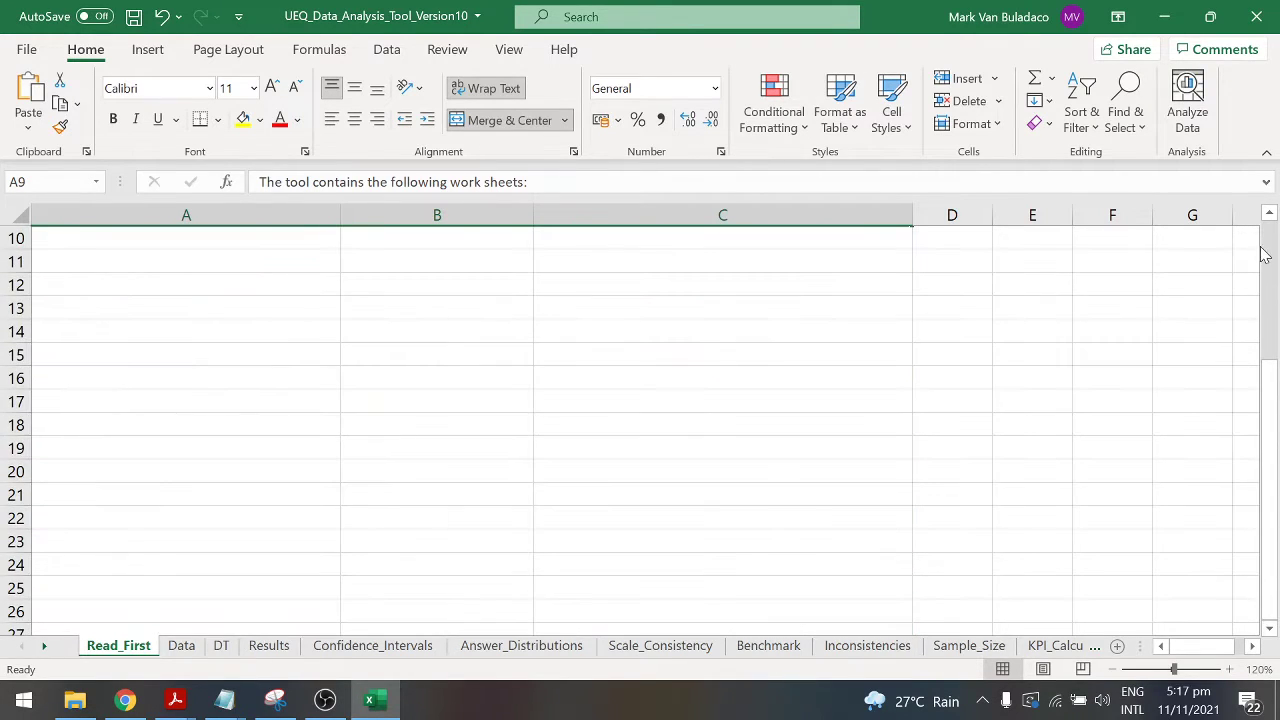
click(1269, 216)
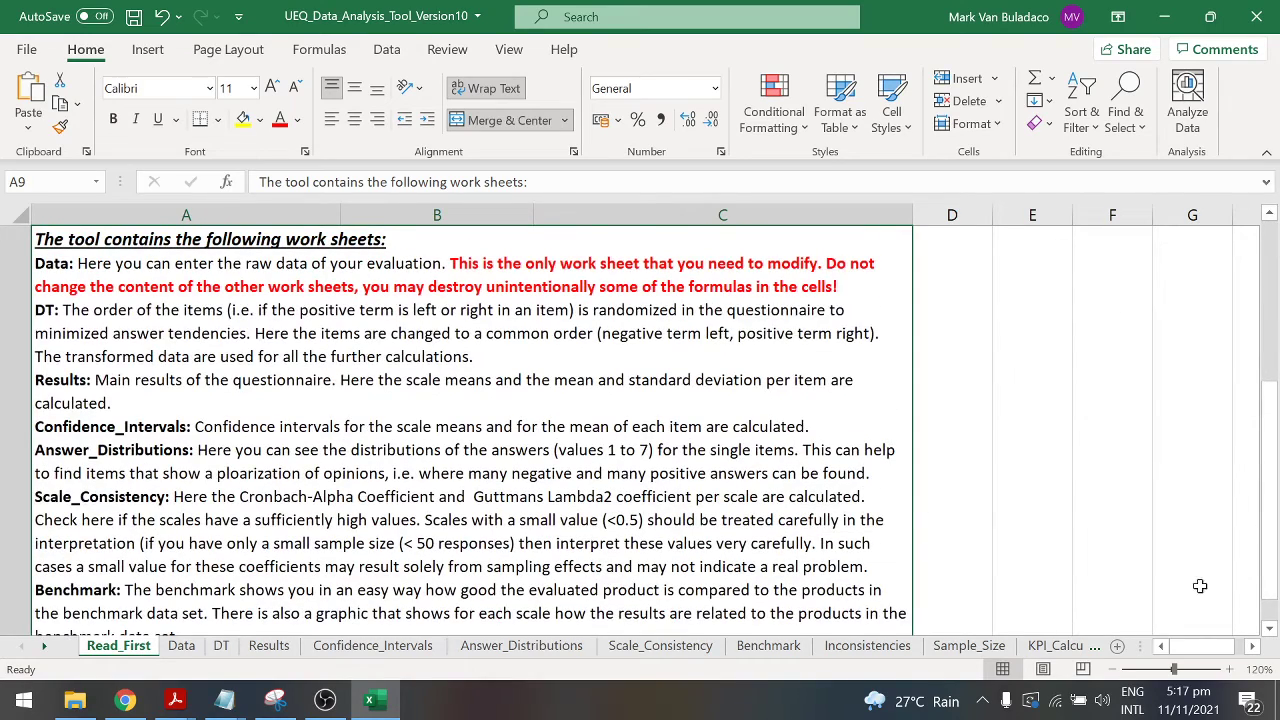
click(1121, 669)
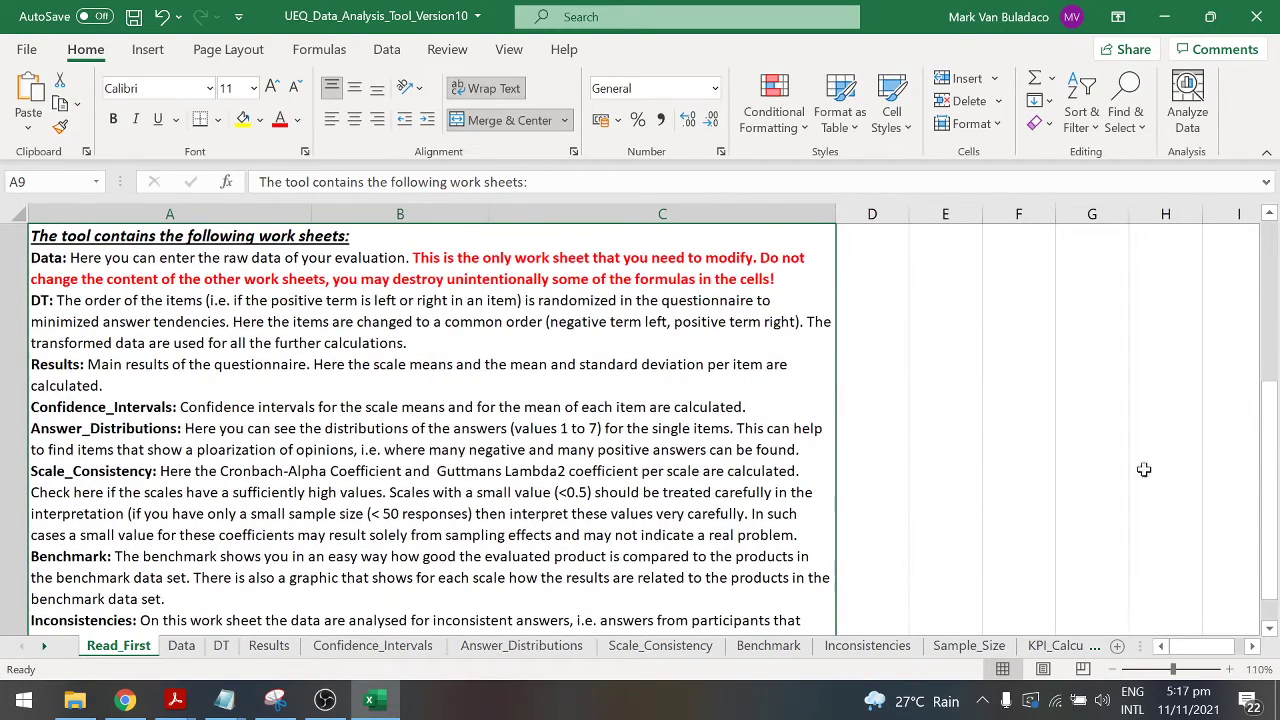
click(1120, 669)
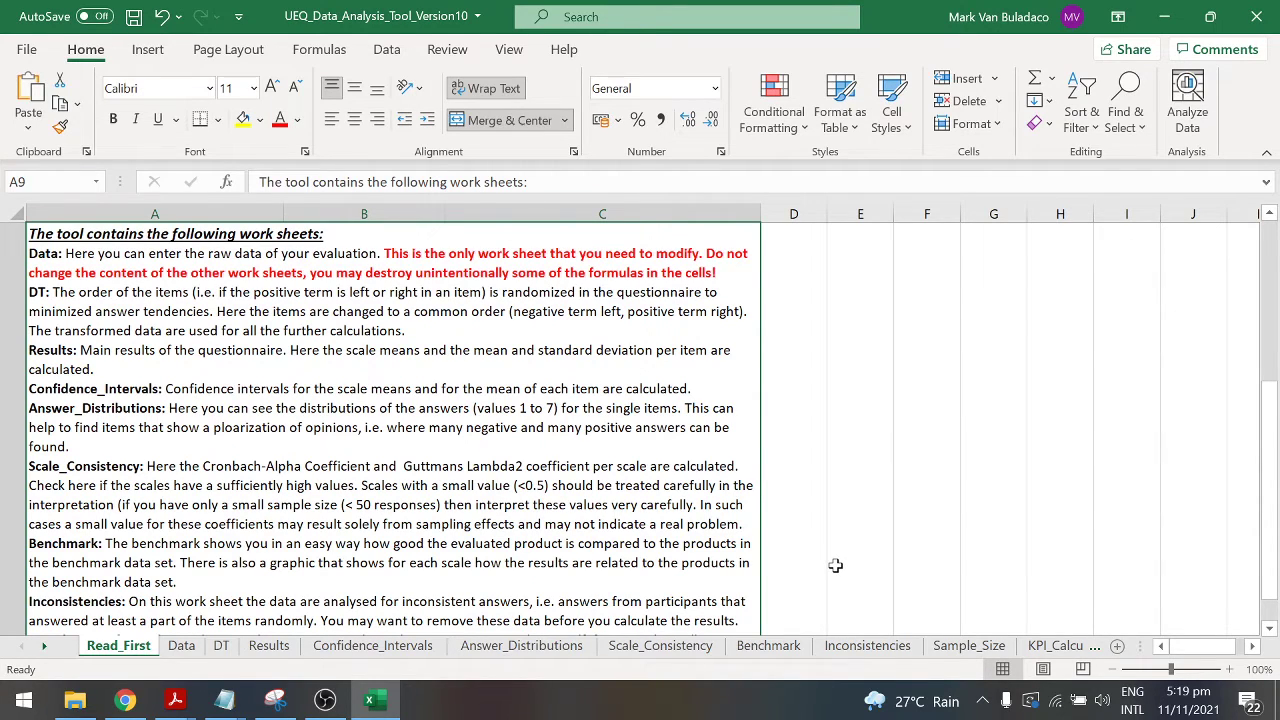
View the Data, DT and Results worksheets in turn to examine the raw data, transformed values and scale results
click(190, 650)
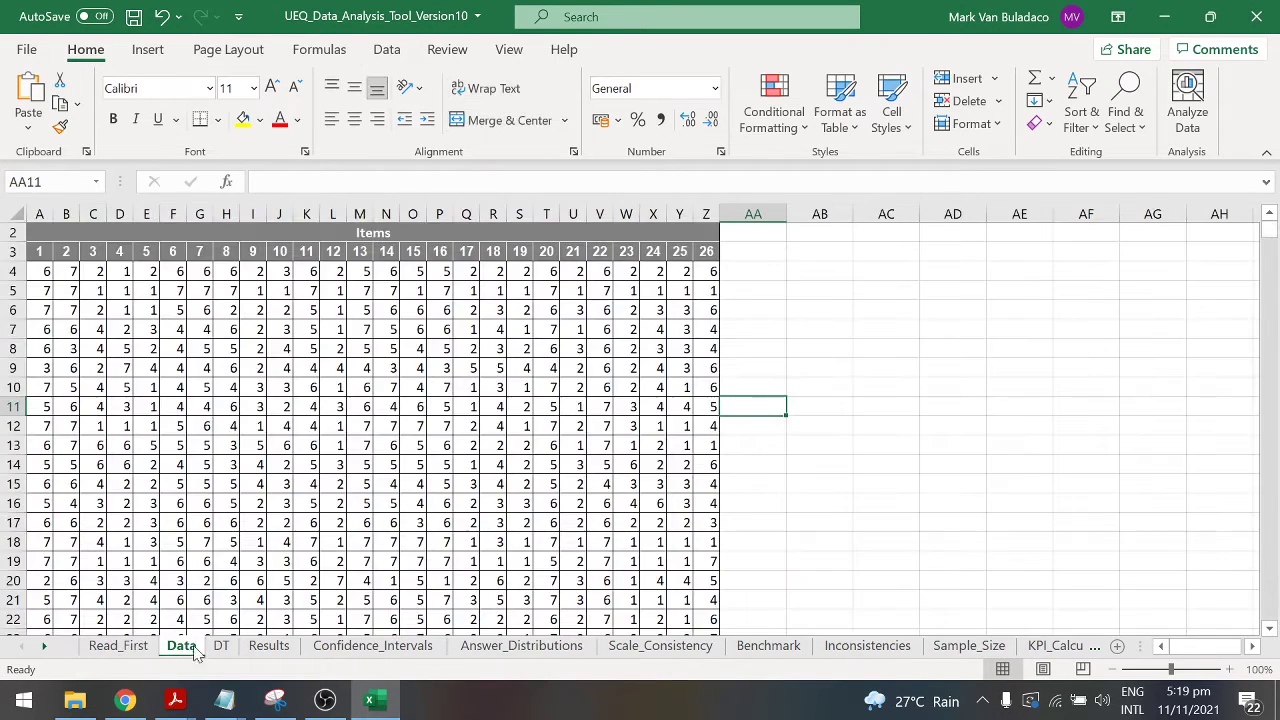
click(221, 647)
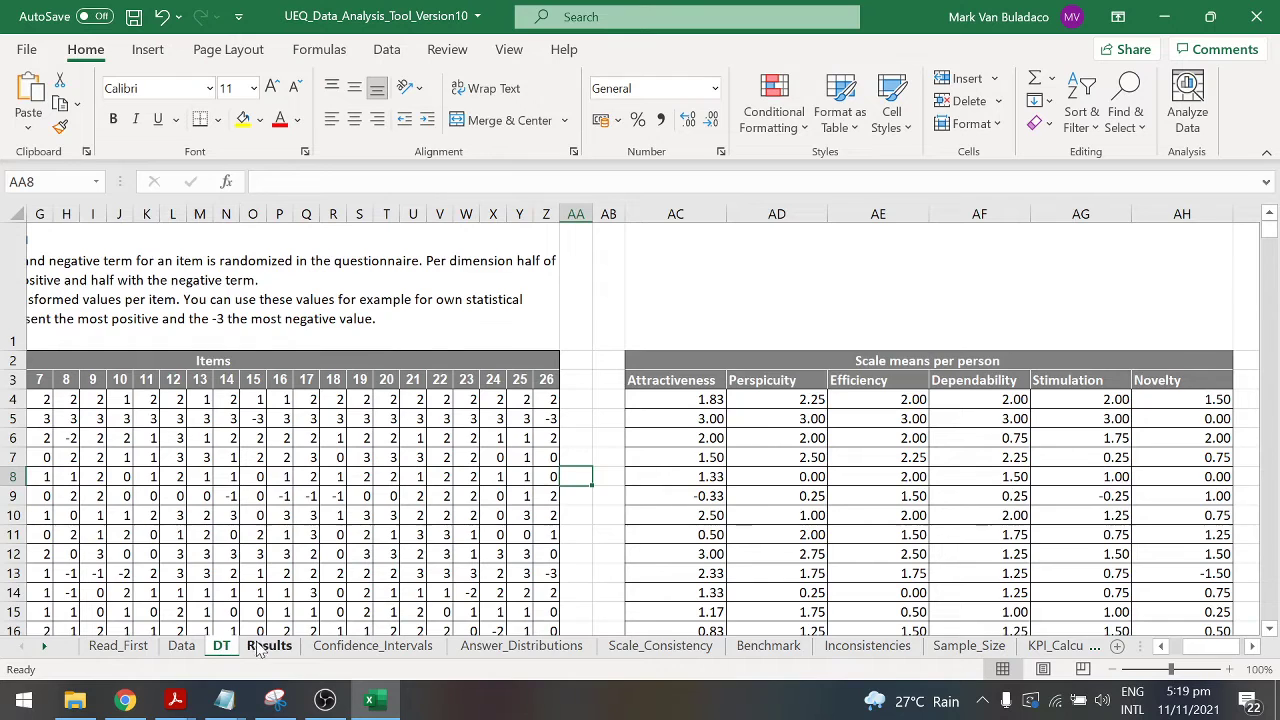
click(260, 648)
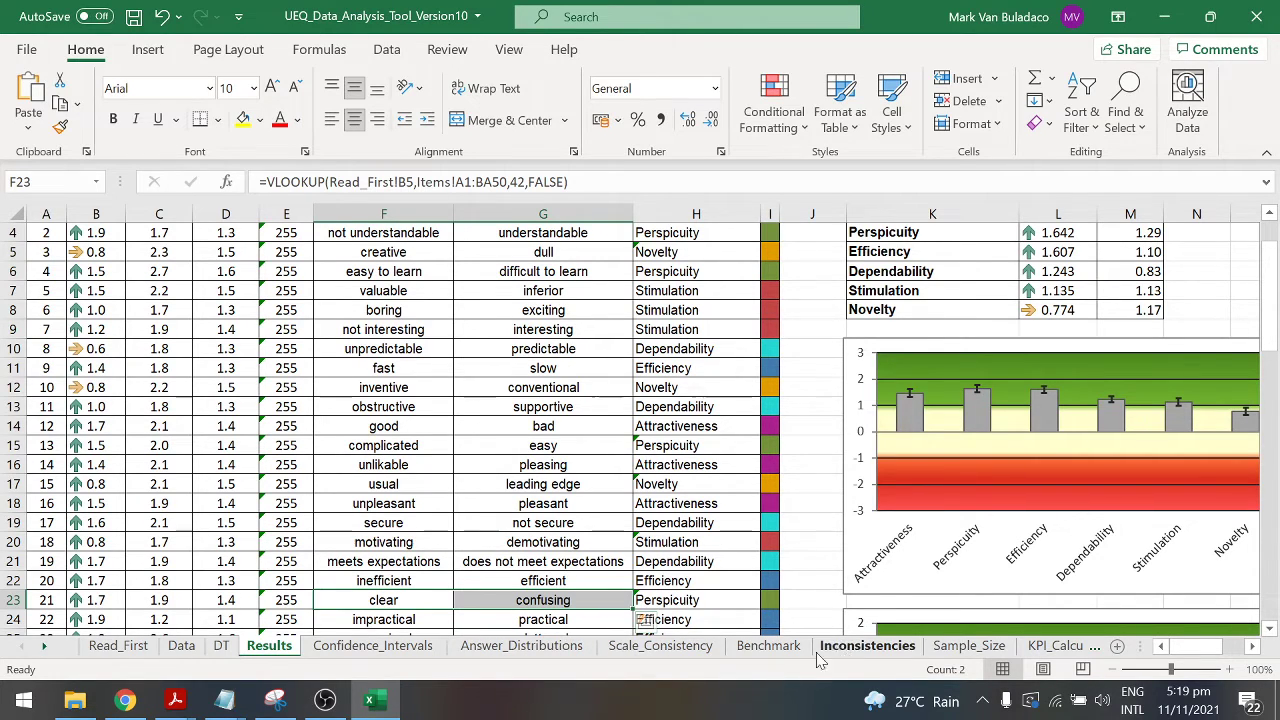
Return to the Data worksheet and read the data entry instructions above the item table
click(190, 650)
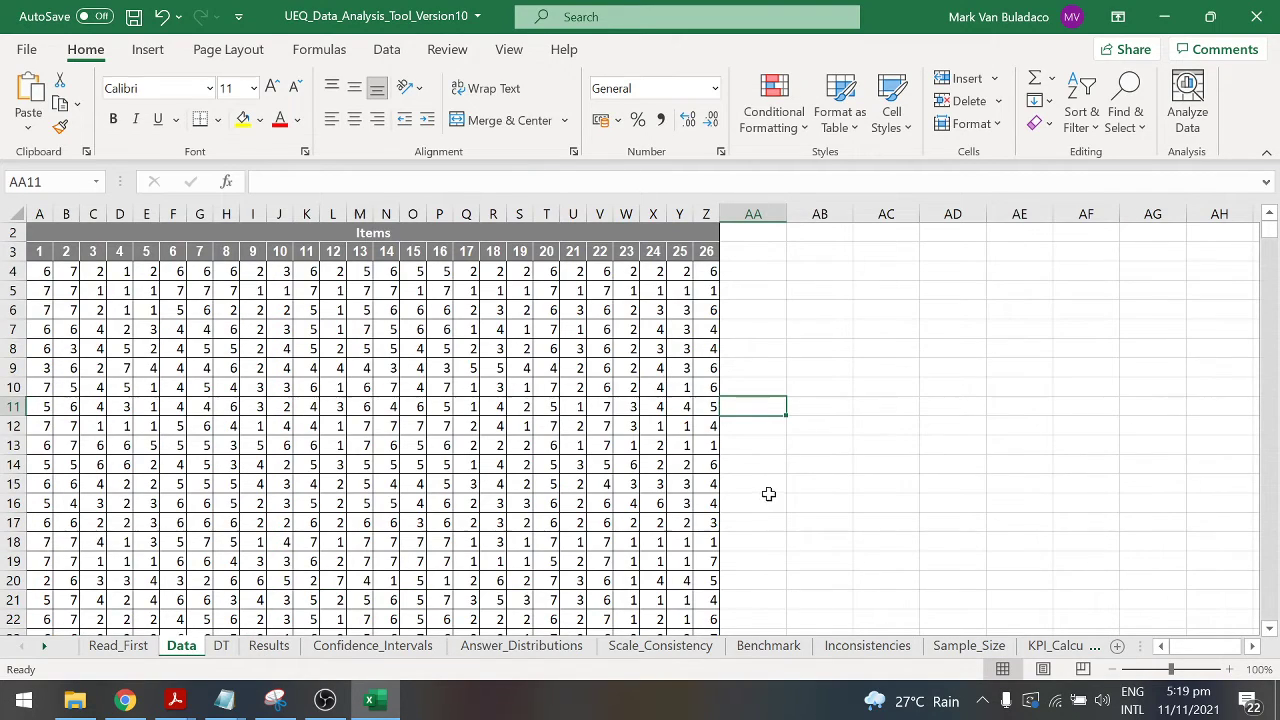
scroll(769, 492, up, 1)
click(1229, 669)
click(1229, 669)
scroll(748, 426, up, 1)
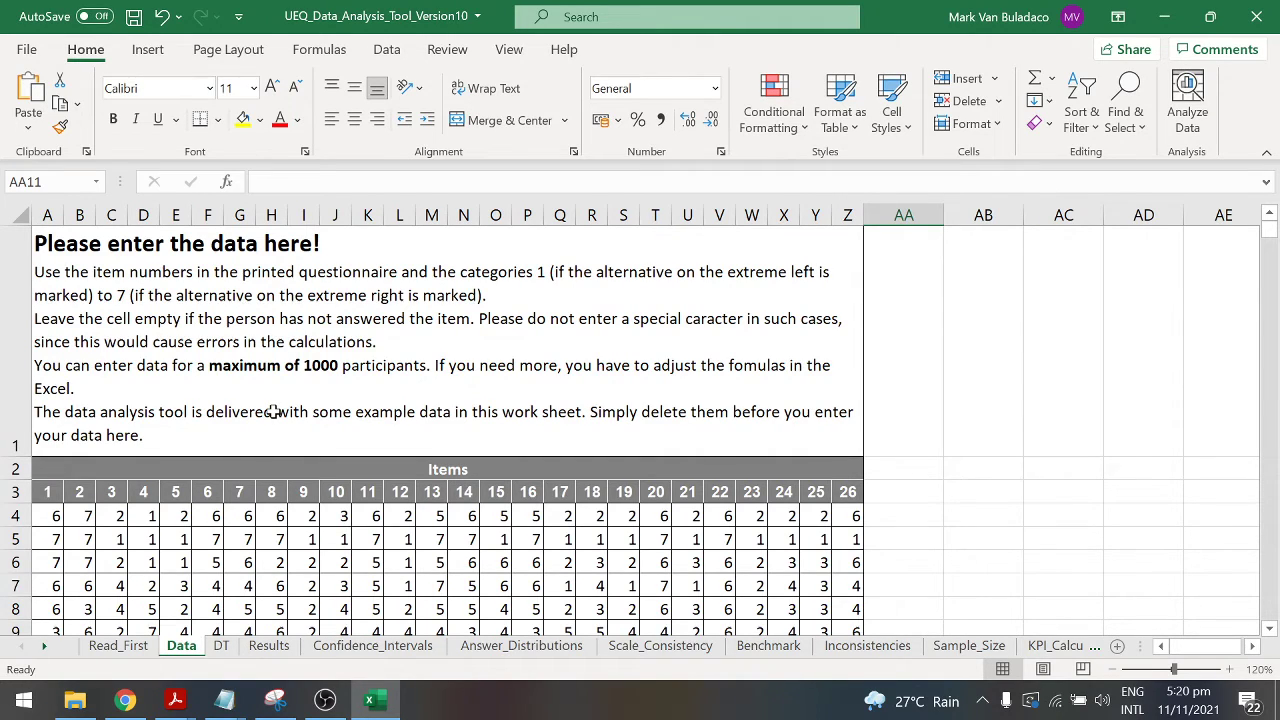
Examine the example responses on the Data worksheet down to the last filled row and select its first cell, A258
scroll(273, 411, down, 7)
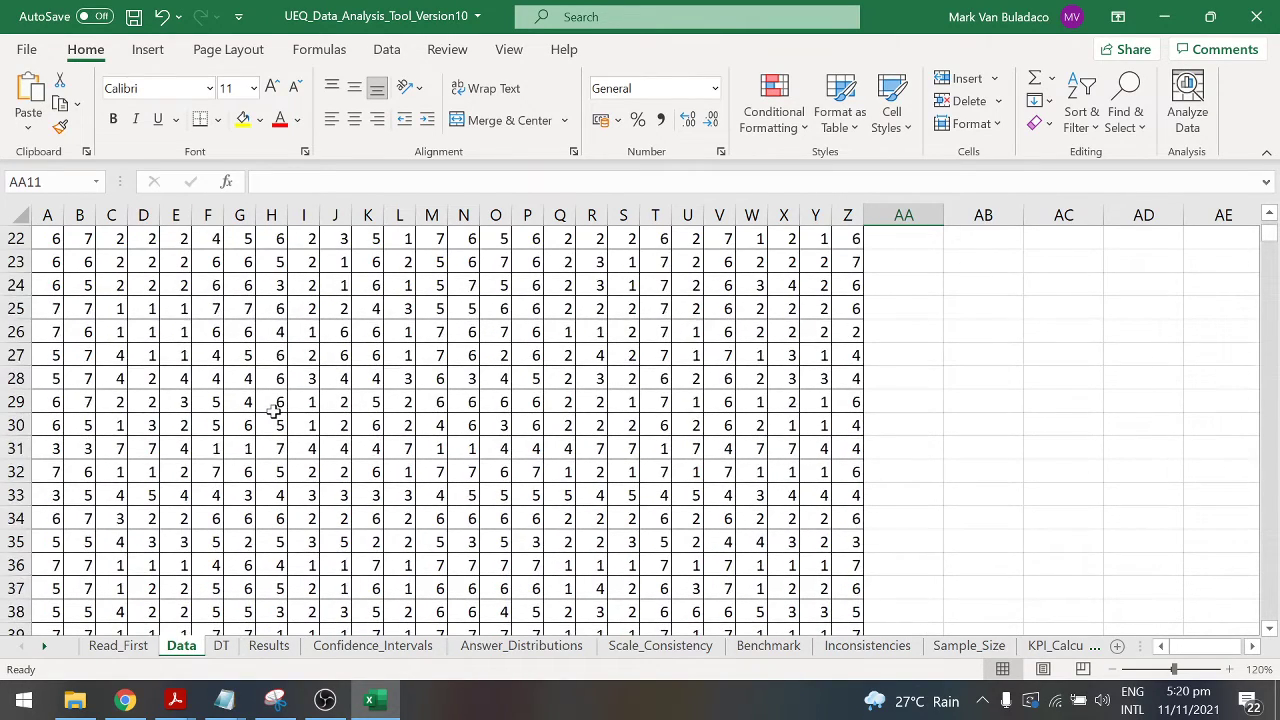
scroll(273, 411, down, 20)
scroll(257, 443, down, 20)
scroll(253, 451, down, 3)
scroll(250, 456, down, 4)
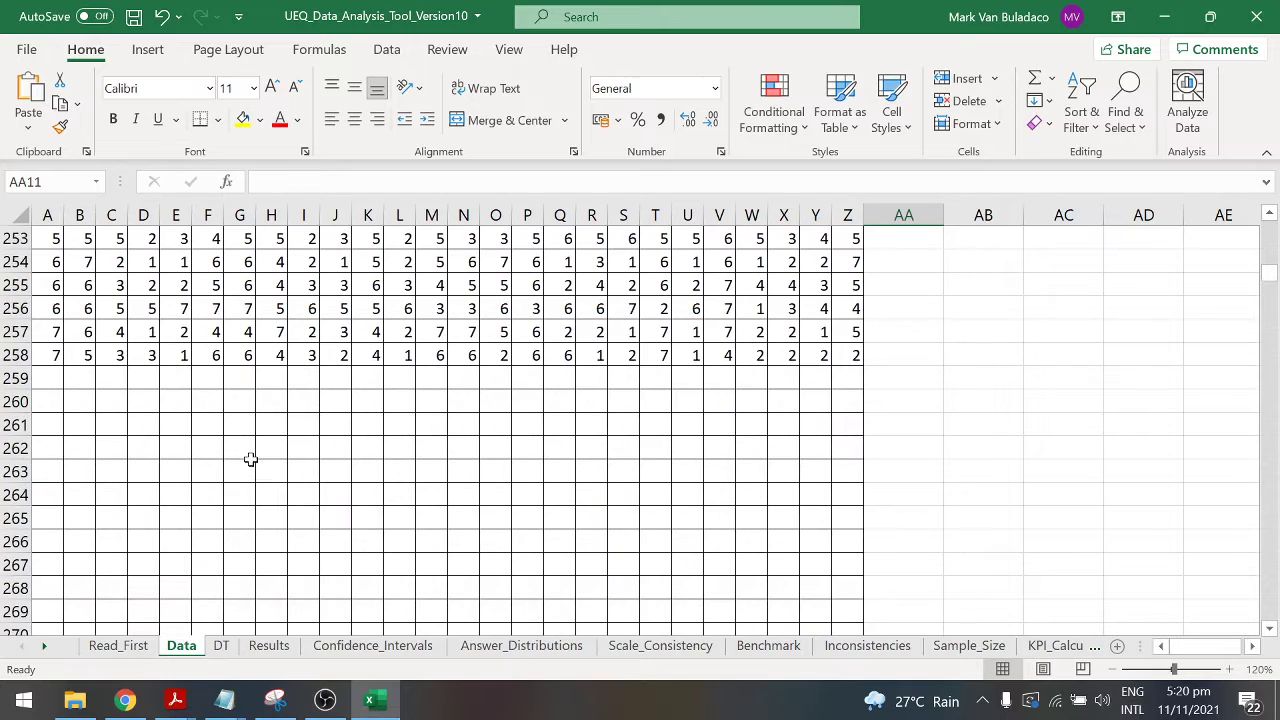
click(53, 356)
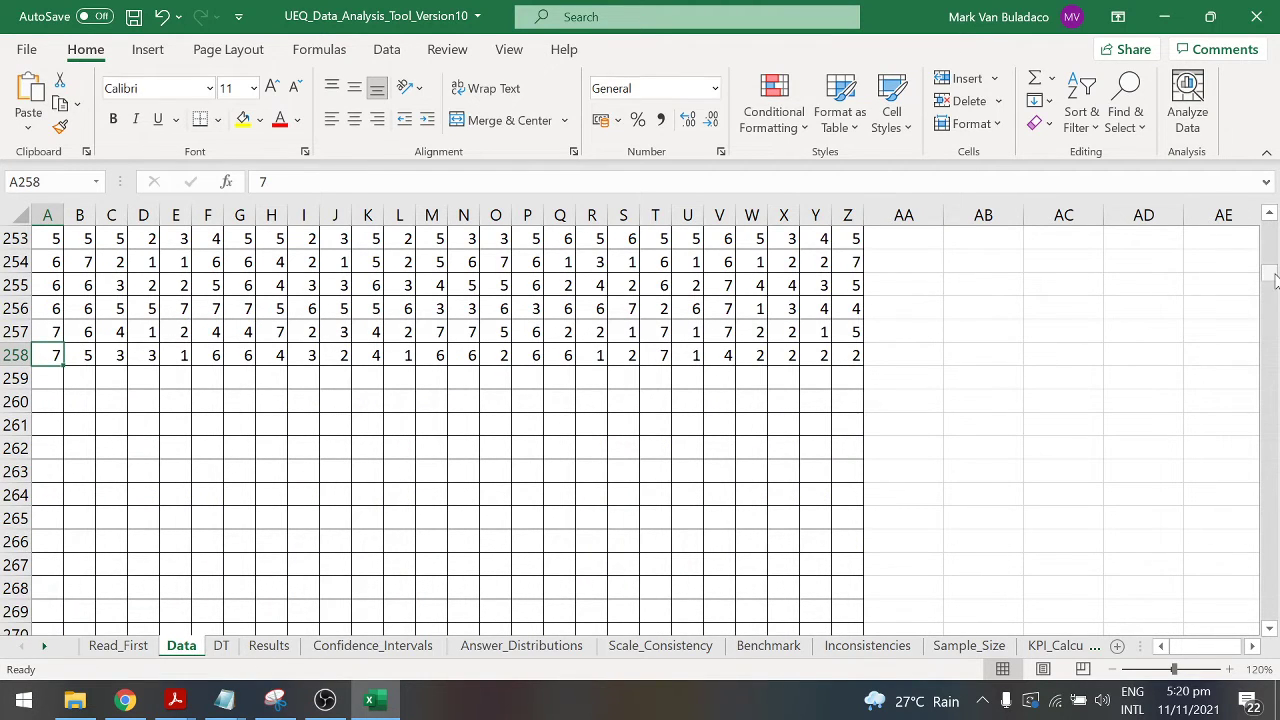
Return to the start of the Data worksheet and review the entry instructions and item number headers
drag(1270, 278, 1272, 212)
scroll(534, 449, down, 6)
scroll(405, 441, up, 2)
scroll(405, 441, up, 4)
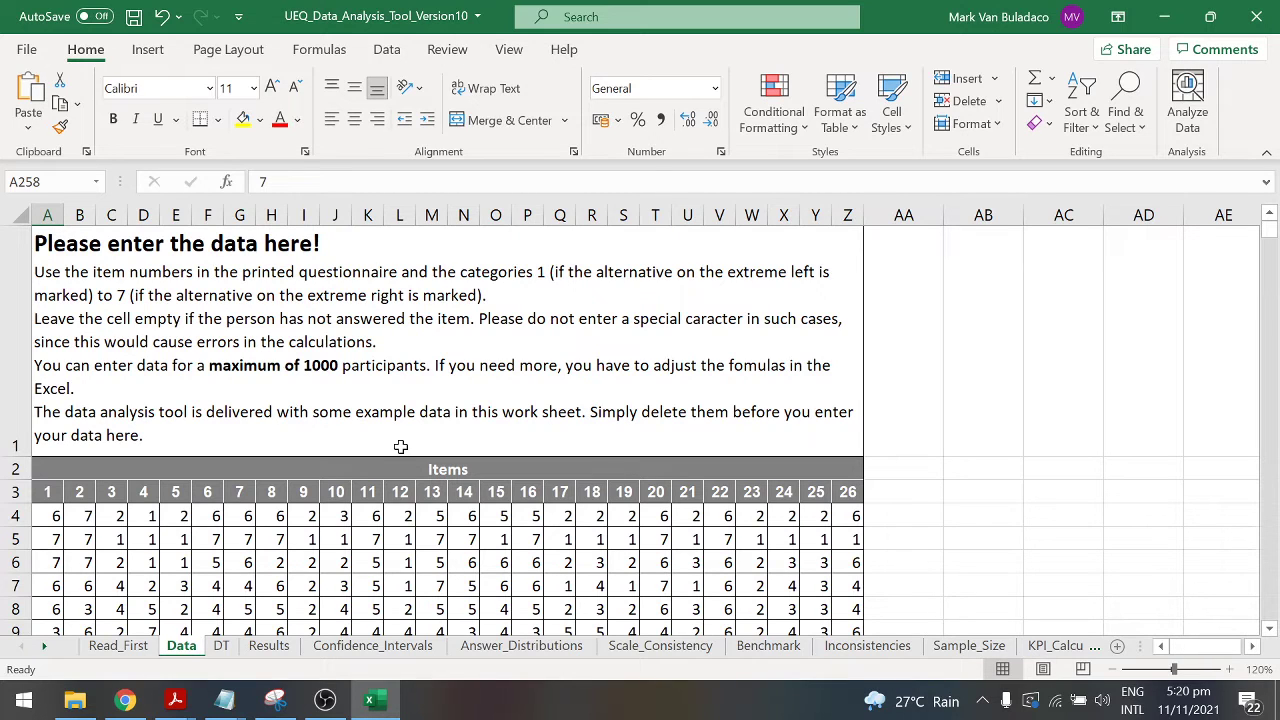
scroll(400, 446, down, 1)
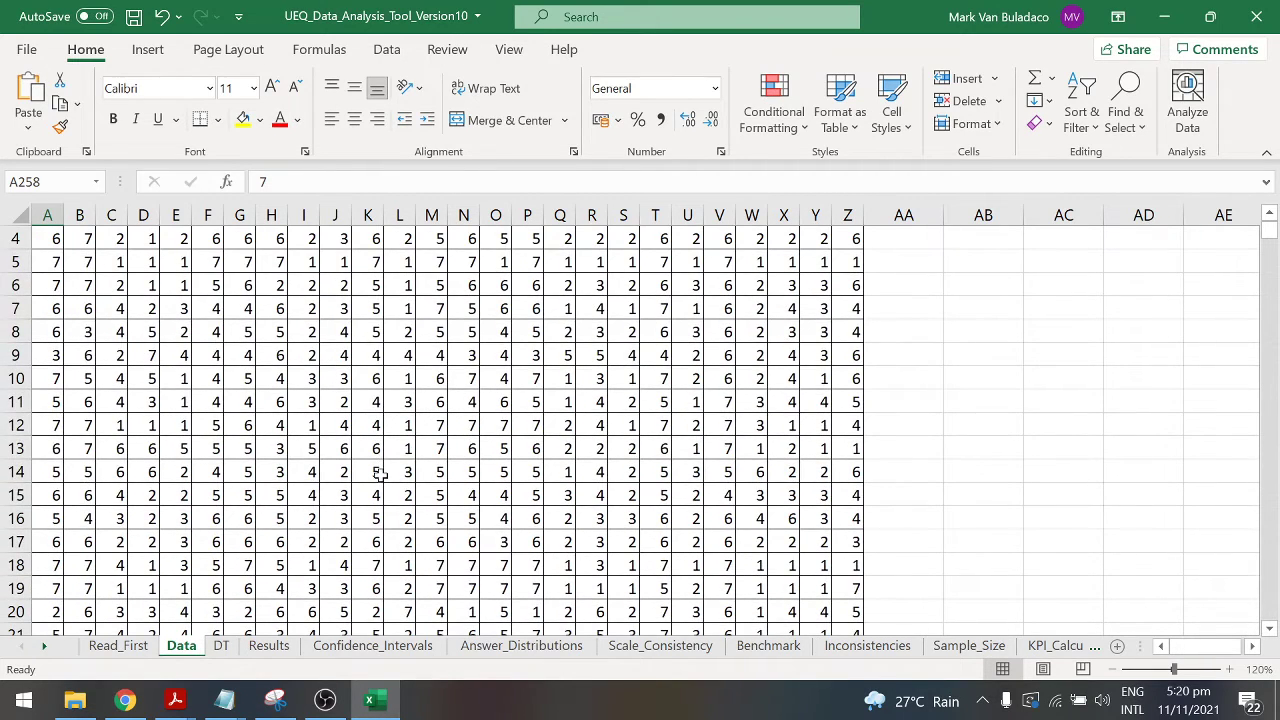
scroll(380, 474, up, 1)
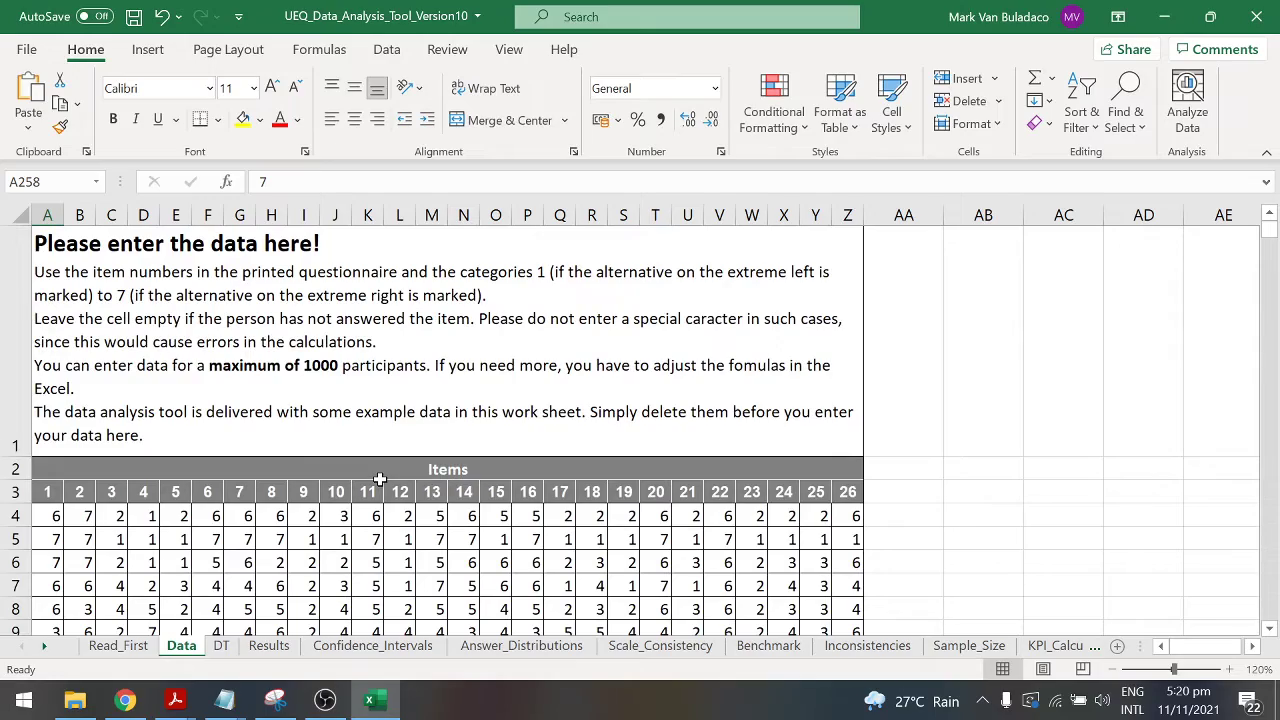
Examine the participants' scores for items 1 to 26 across the first few dozen rows of the Data worksheet
scroll(380, 482, down, 3)
scroll(380, 482, up, 3)
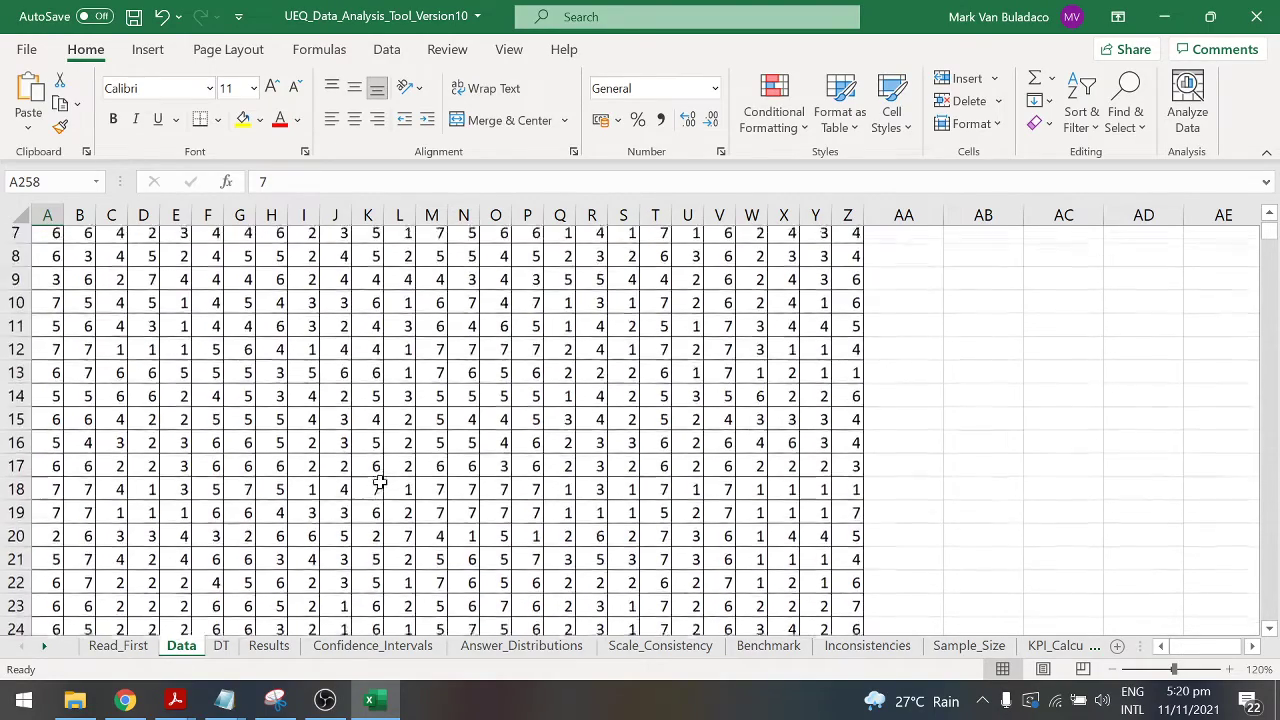
scroll(380, 482, down, 10)
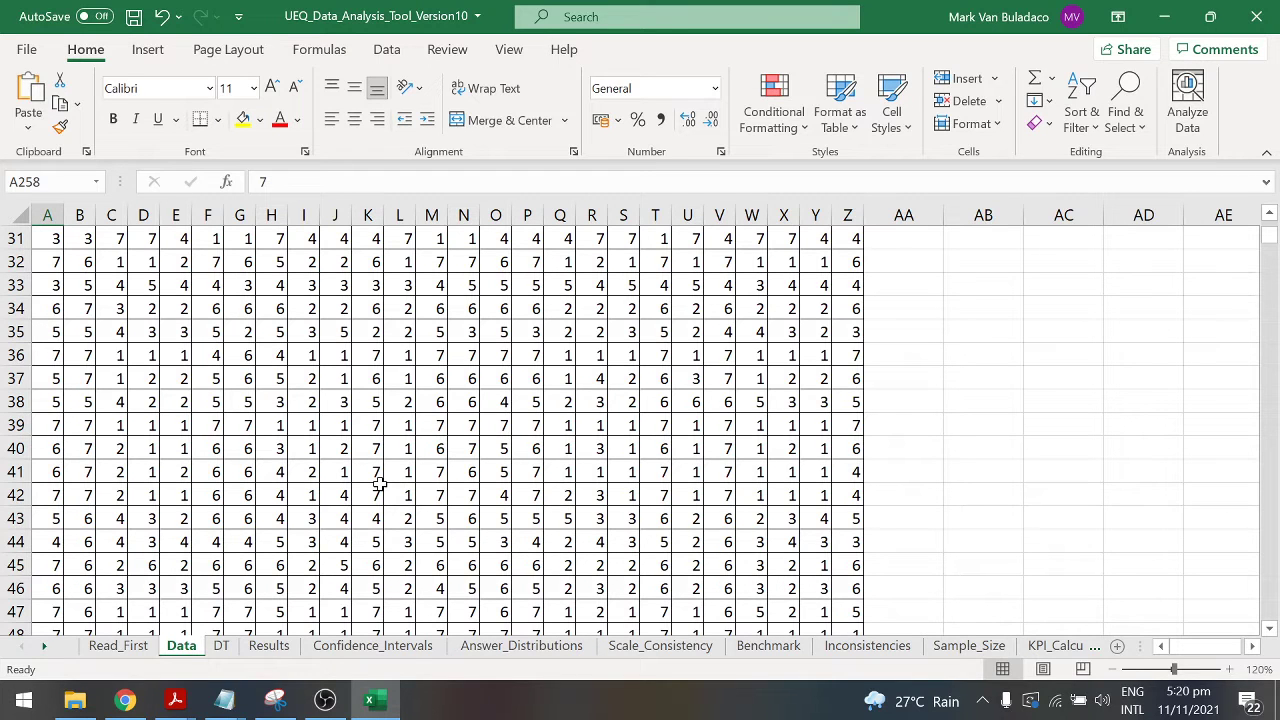
scroll(380, 484, down, 5)
scroll(370, 480, up, 10)
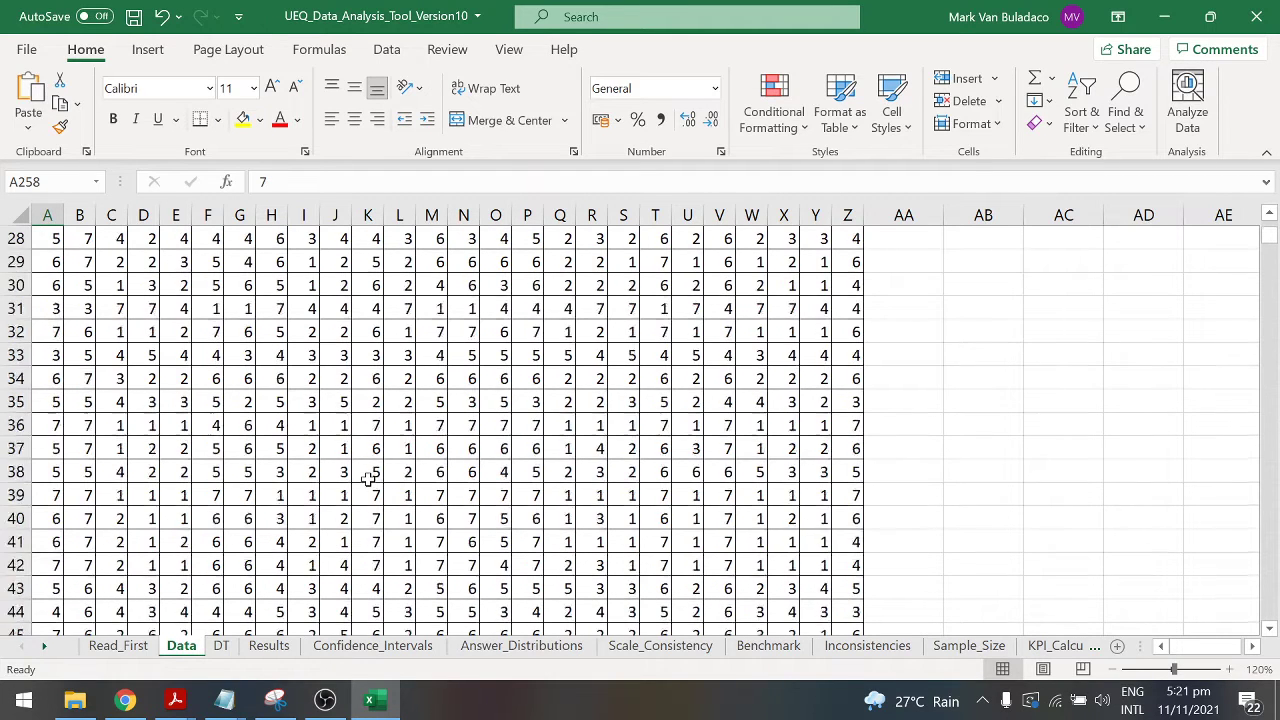
scroll(368, 479, up, 5)
scroll(368, 480, down, 1)
scroll(240, 396, up, 1)
scroll(225, 401, down, 1)
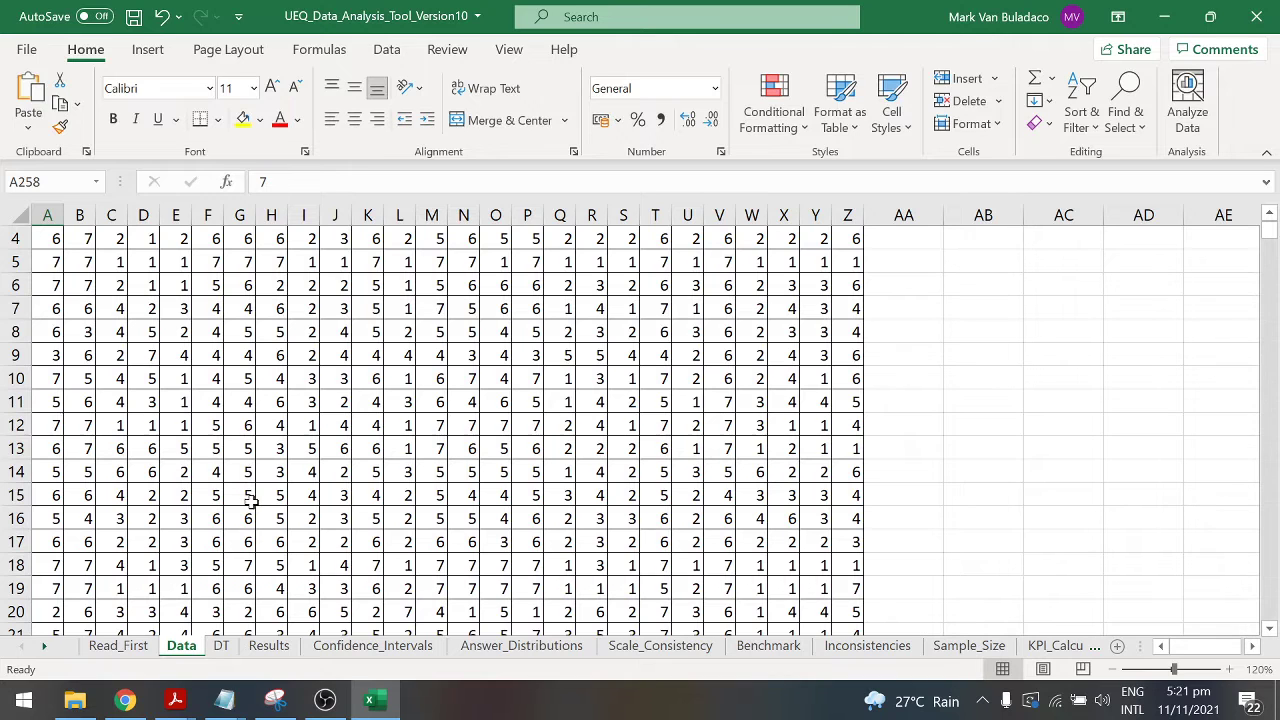
scroll(253, 502, down, 3)
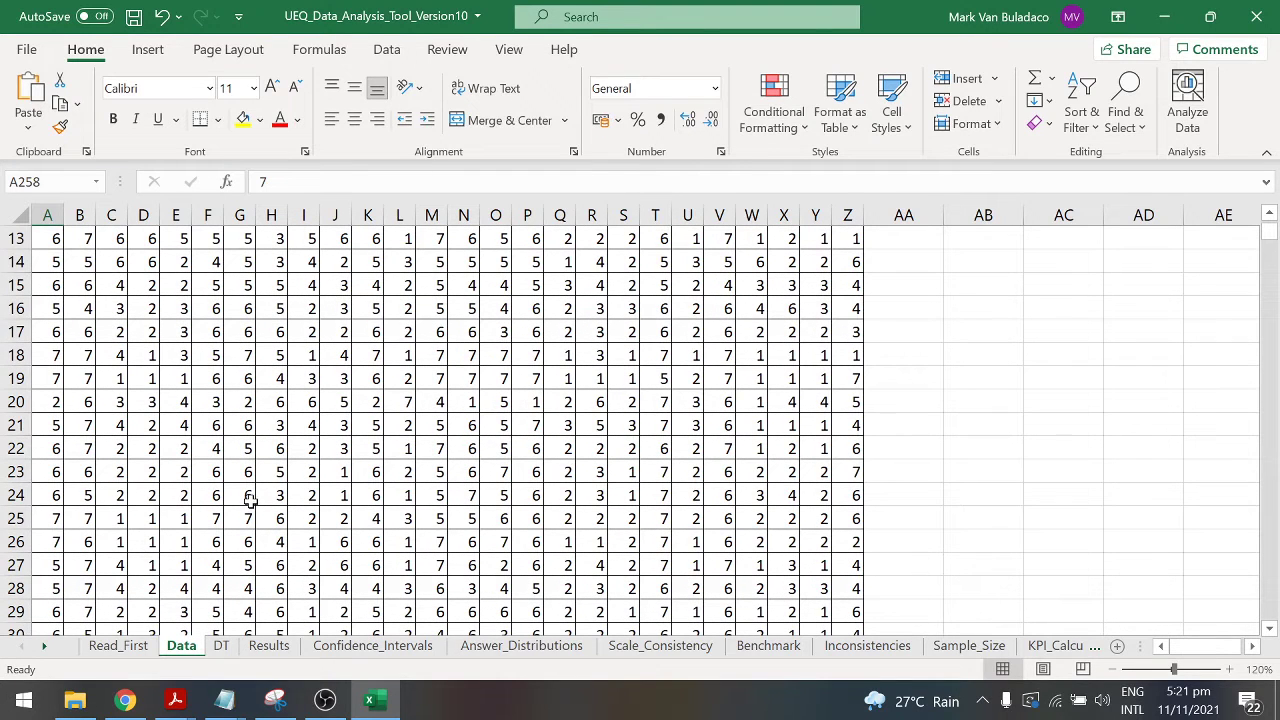
scroll(249, 497, down, 1)
Open the DT worksheet, enlarge it to 140% zoom and show the Transformed Data explanation with the item columns from 1
click(221, 645)
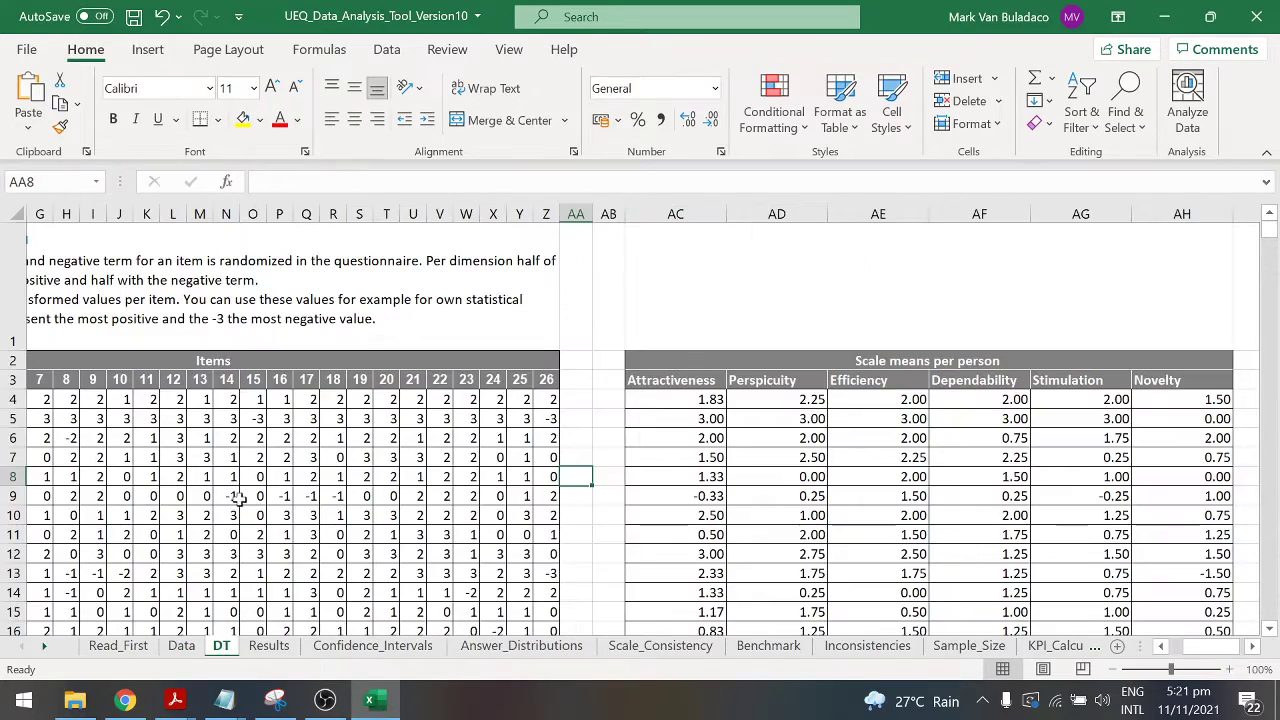
click(1161, 648)
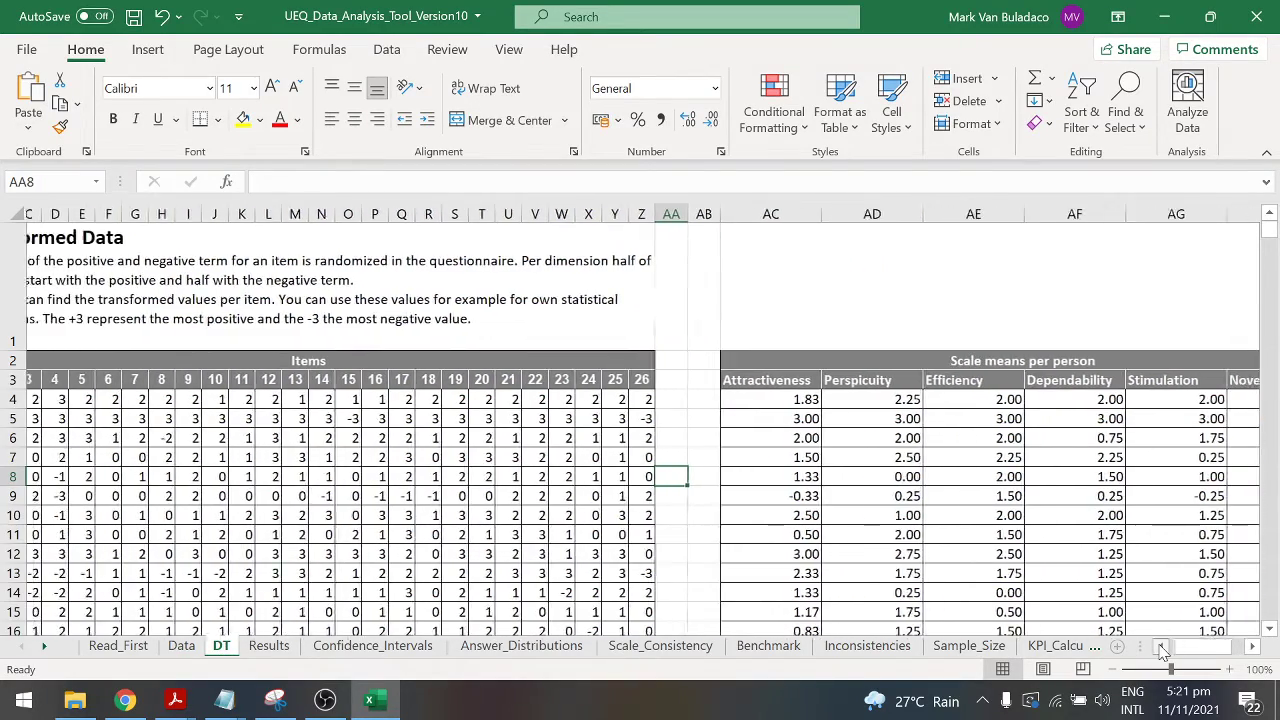
click(1161, 648)
click(1229, 669)
click(1229, 669)
click(1229, 669)
click(1229, 669)
drag(1200, 646, 1183, 646)
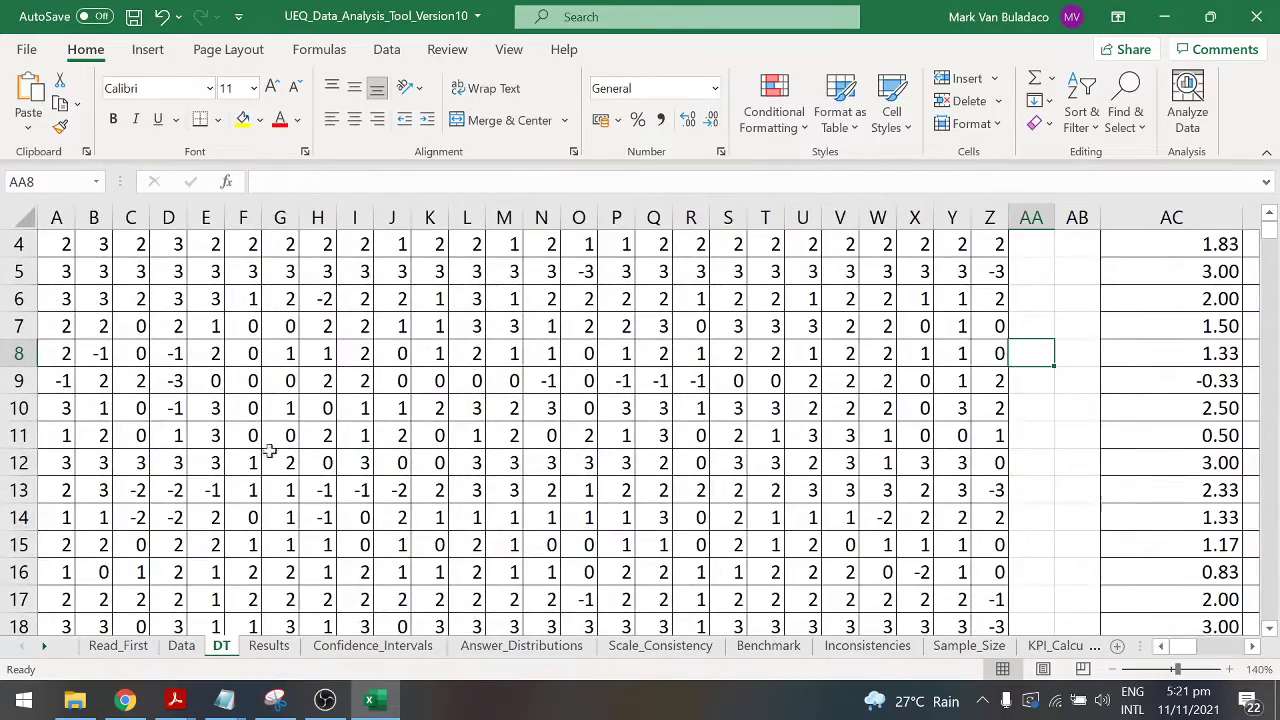
scroll(333, 465, up, 1)
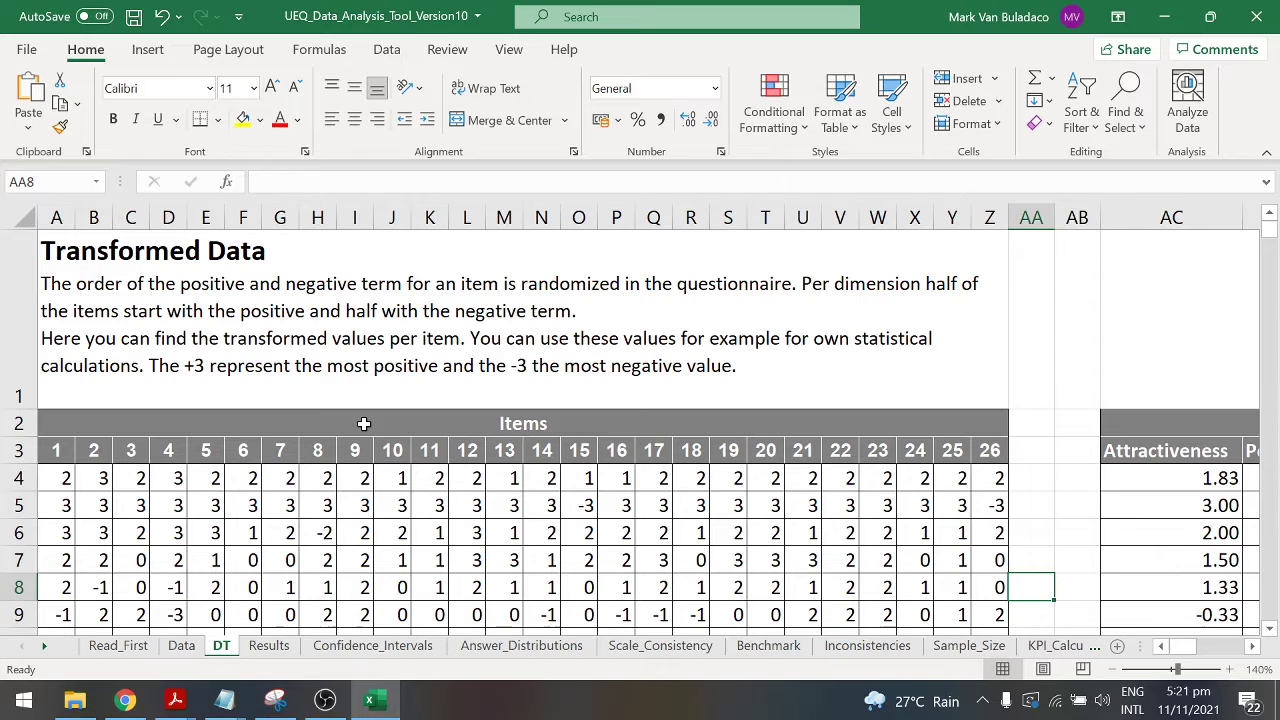
Inspect the transformation formulas in cells K6, H7 and H6 of the DT worksheet
click(418, 526)
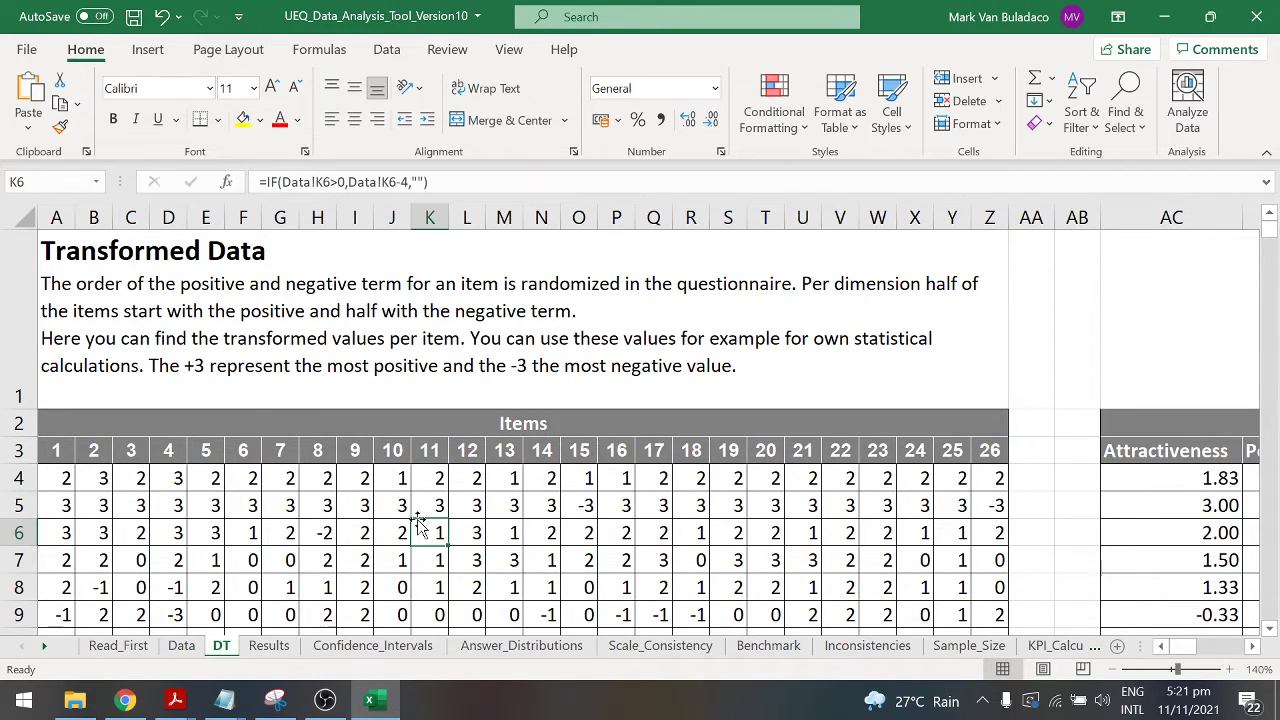
click(311, 549)
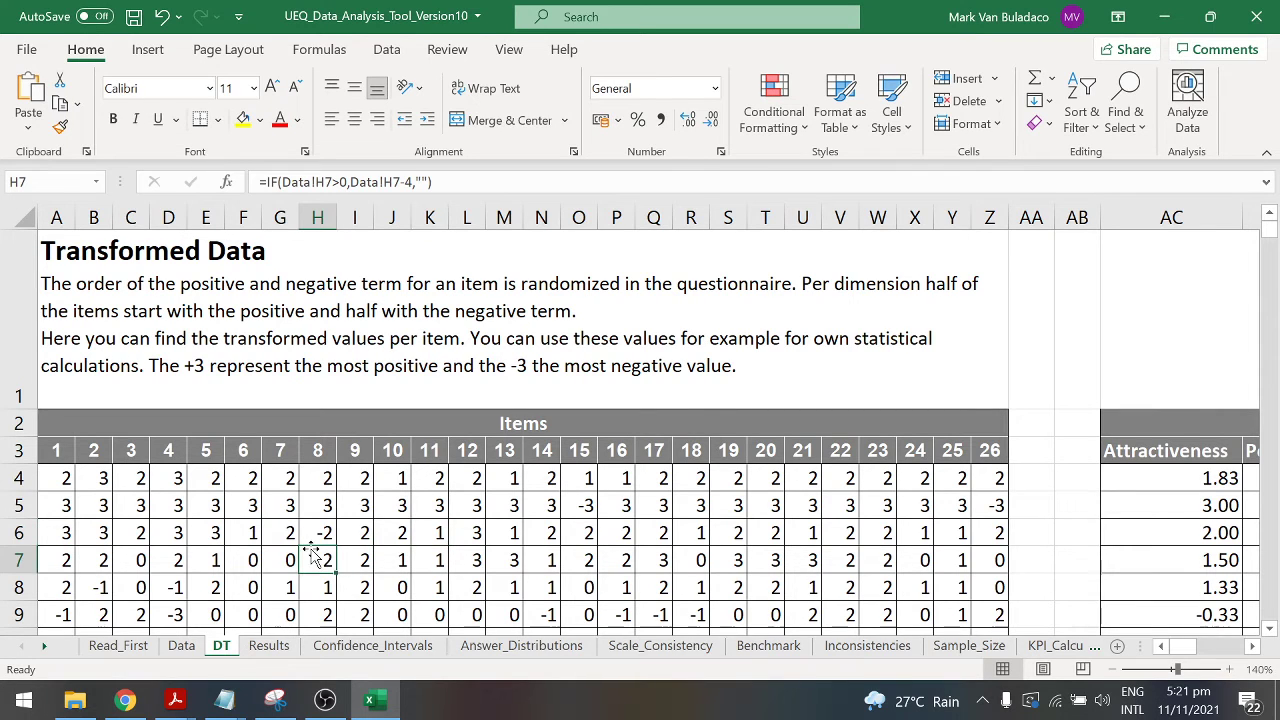
click(317, 532)
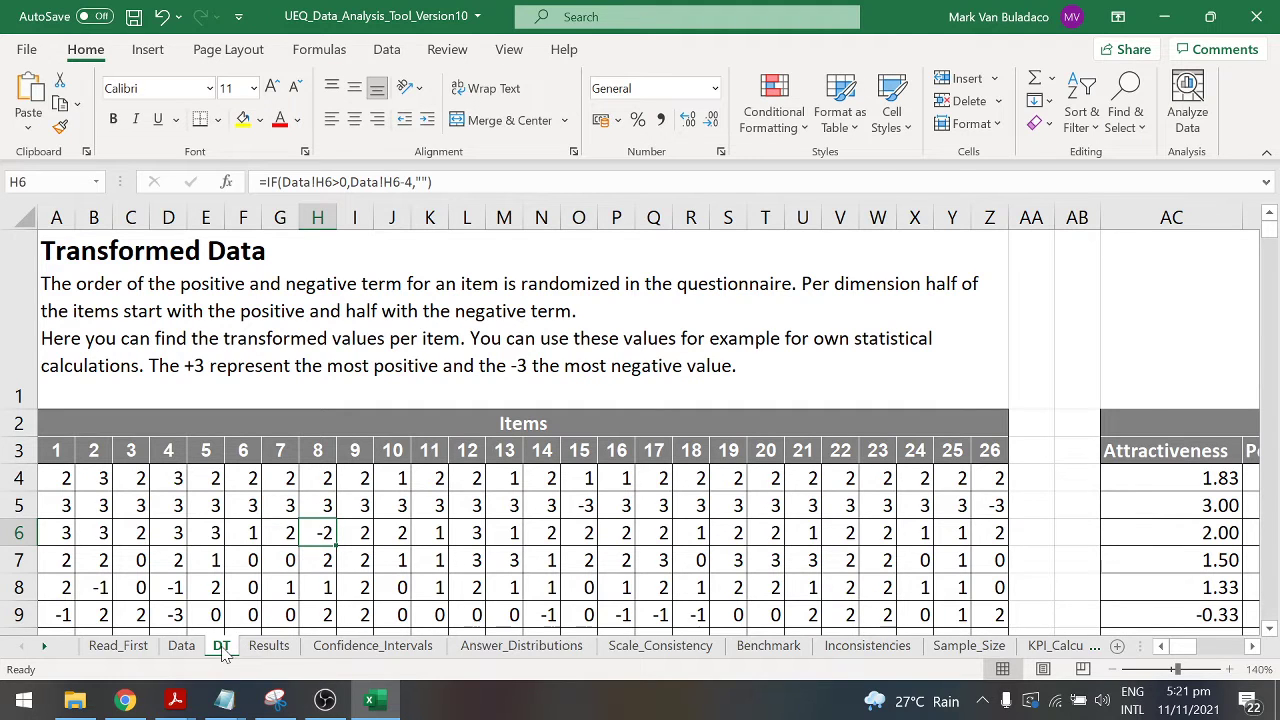
Compare the raw scores on the Data worksheet with the transformed values on DT, and inspect the formula in DT cell O6
click(181, 645)
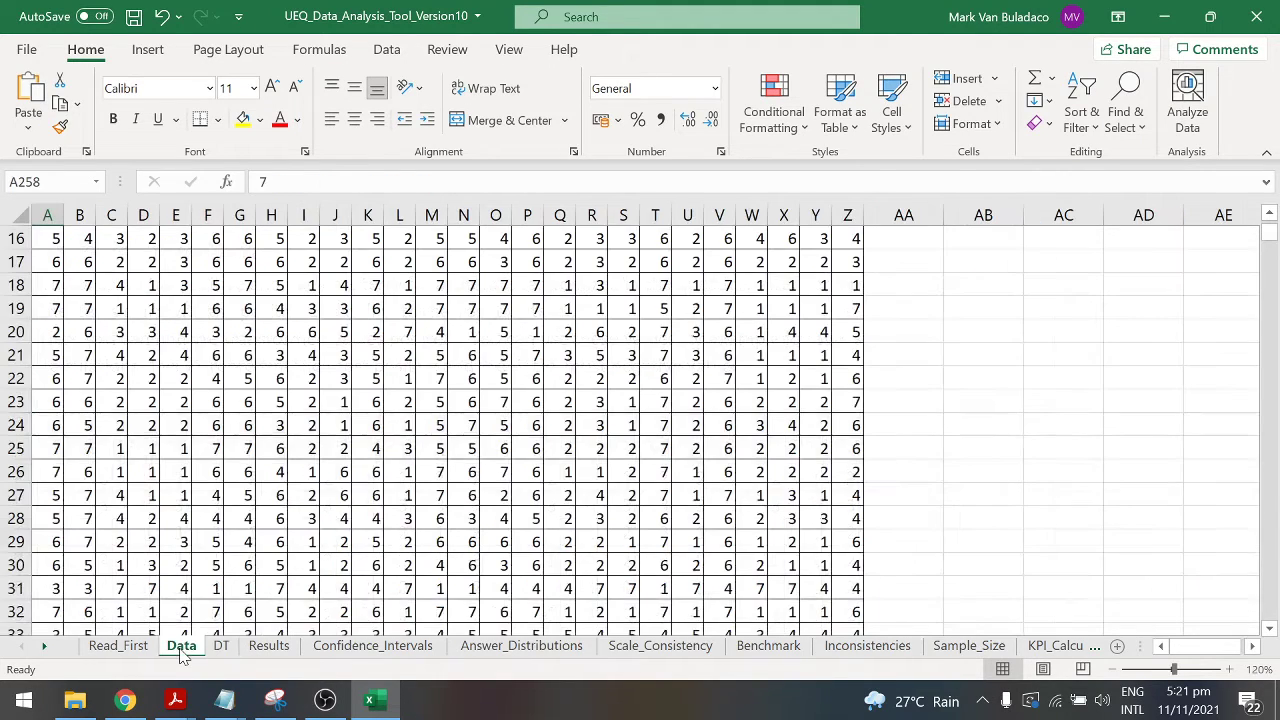
scroll(275, 543, up, 2)
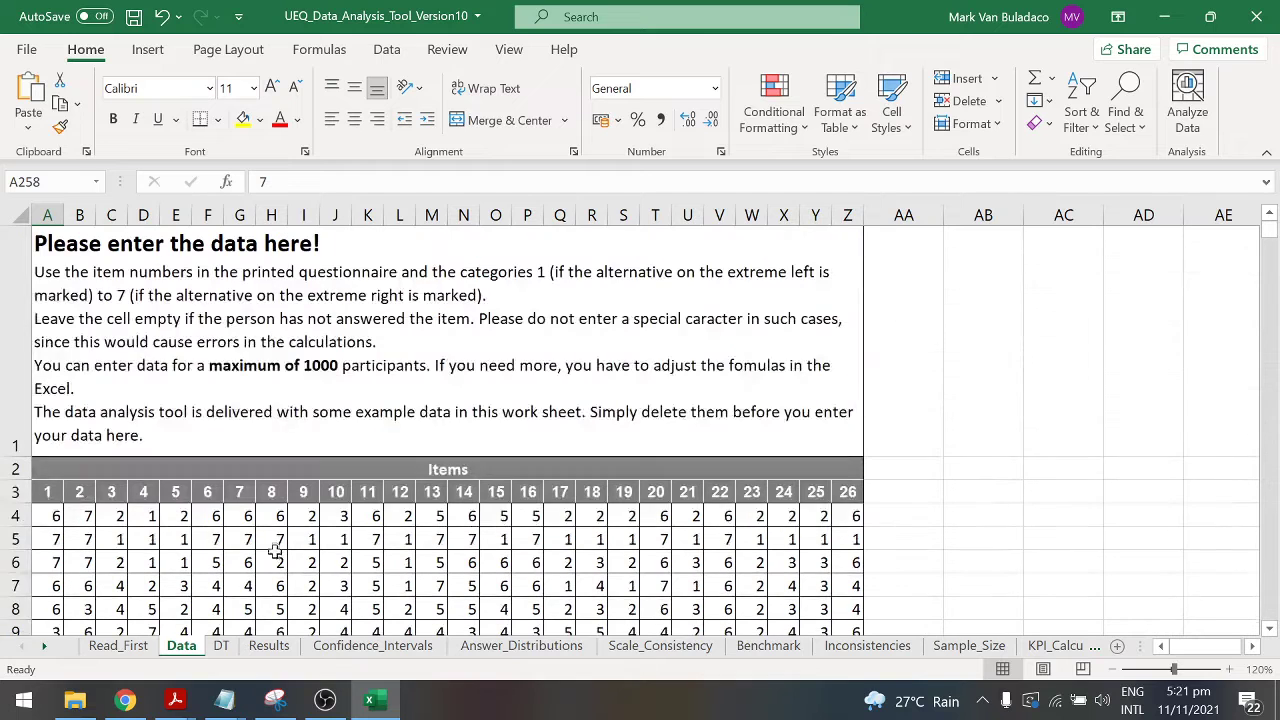
click(221, 645)
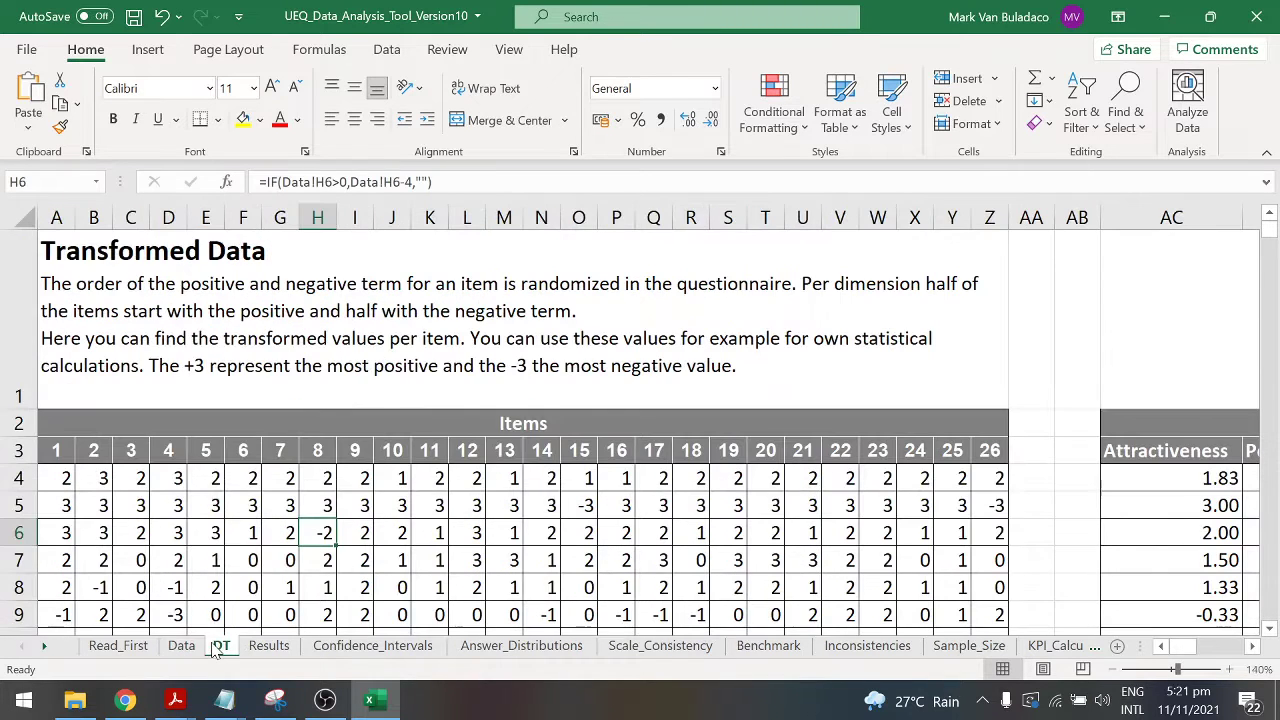
click(580, 533)
scroll(573, 556, down, 2)
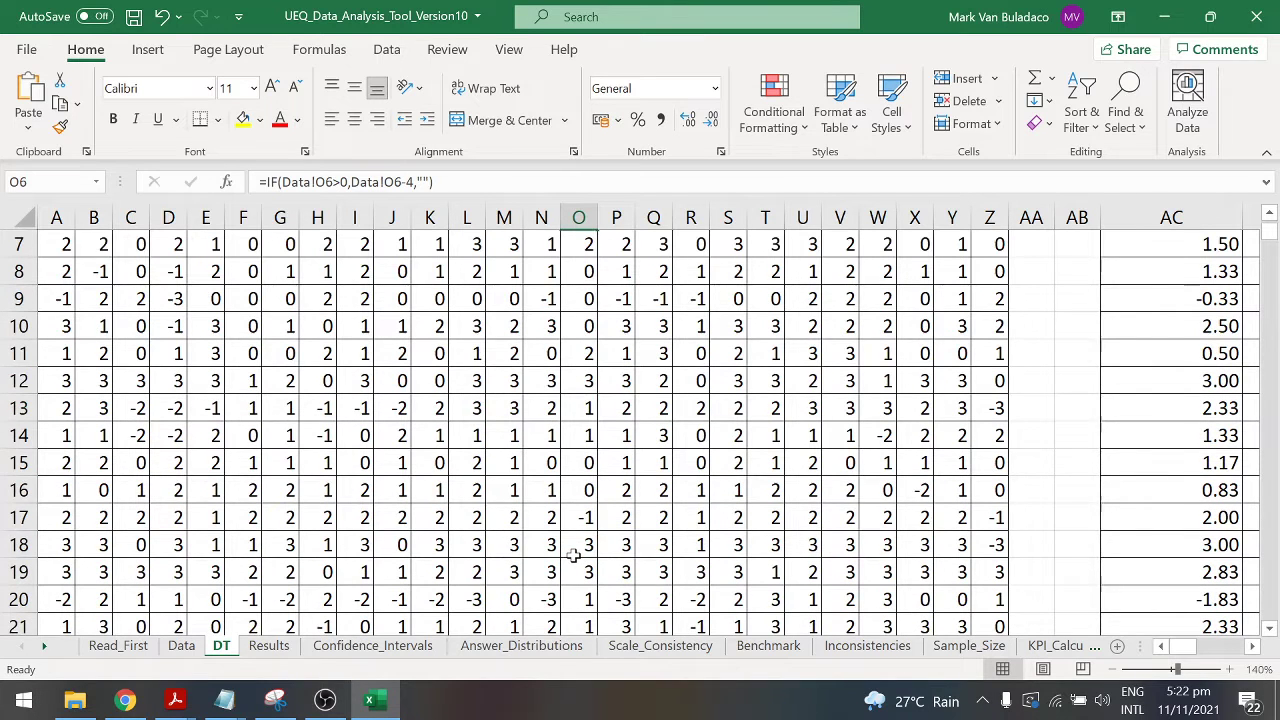
scroll(560, 565, up, 2)
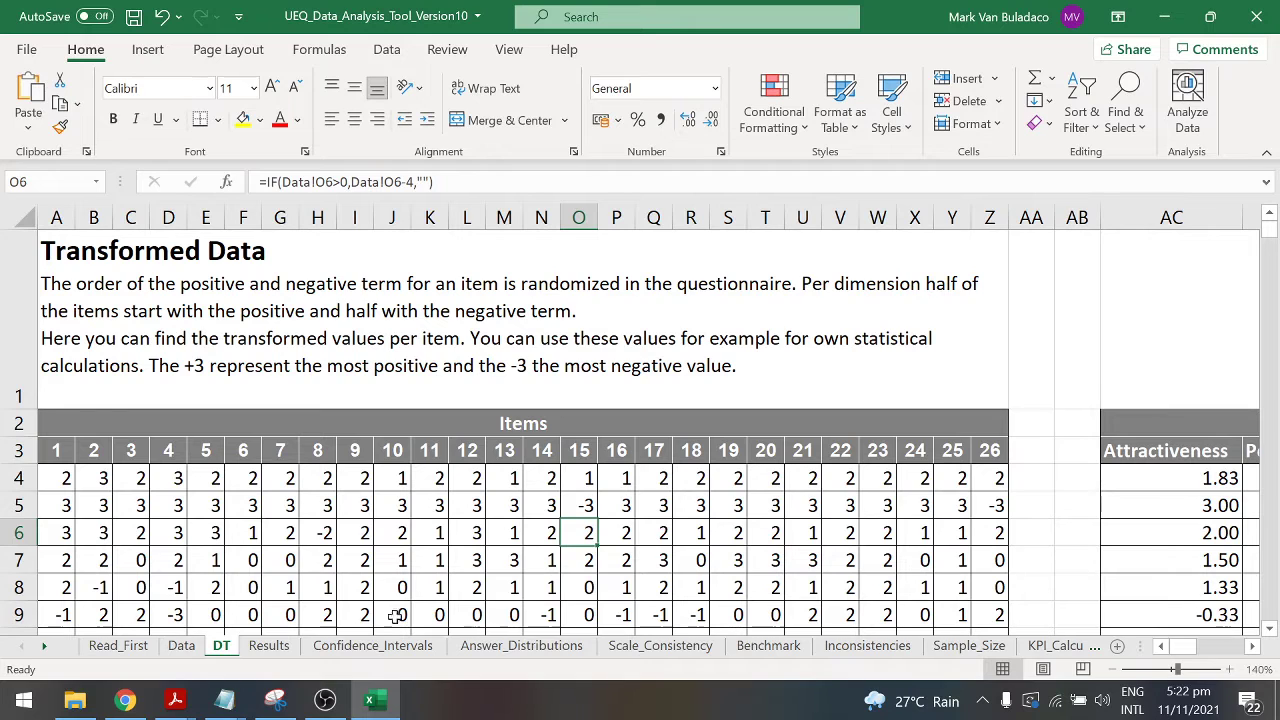
Check the Data worksheet once more, and examine the transformed item values down the rows of the DT worksheet
click(183, 647)
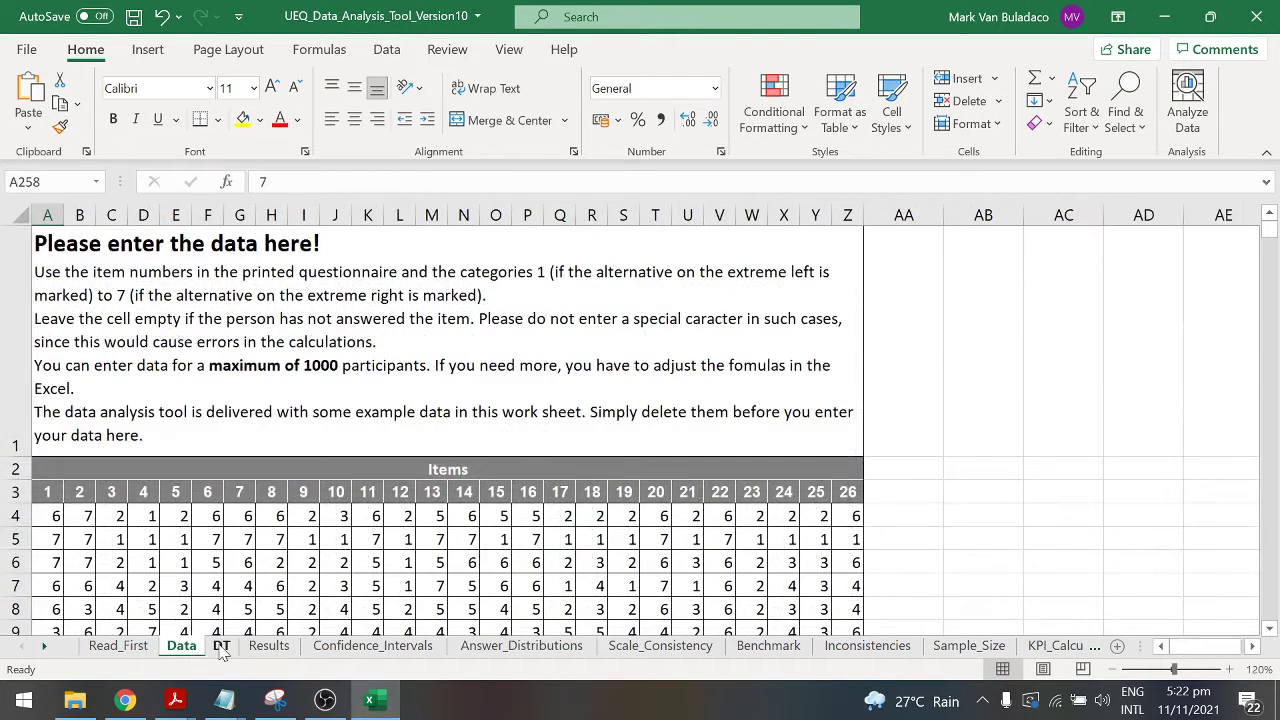
click(220, 647)
scroll(700, 500, up, 2)
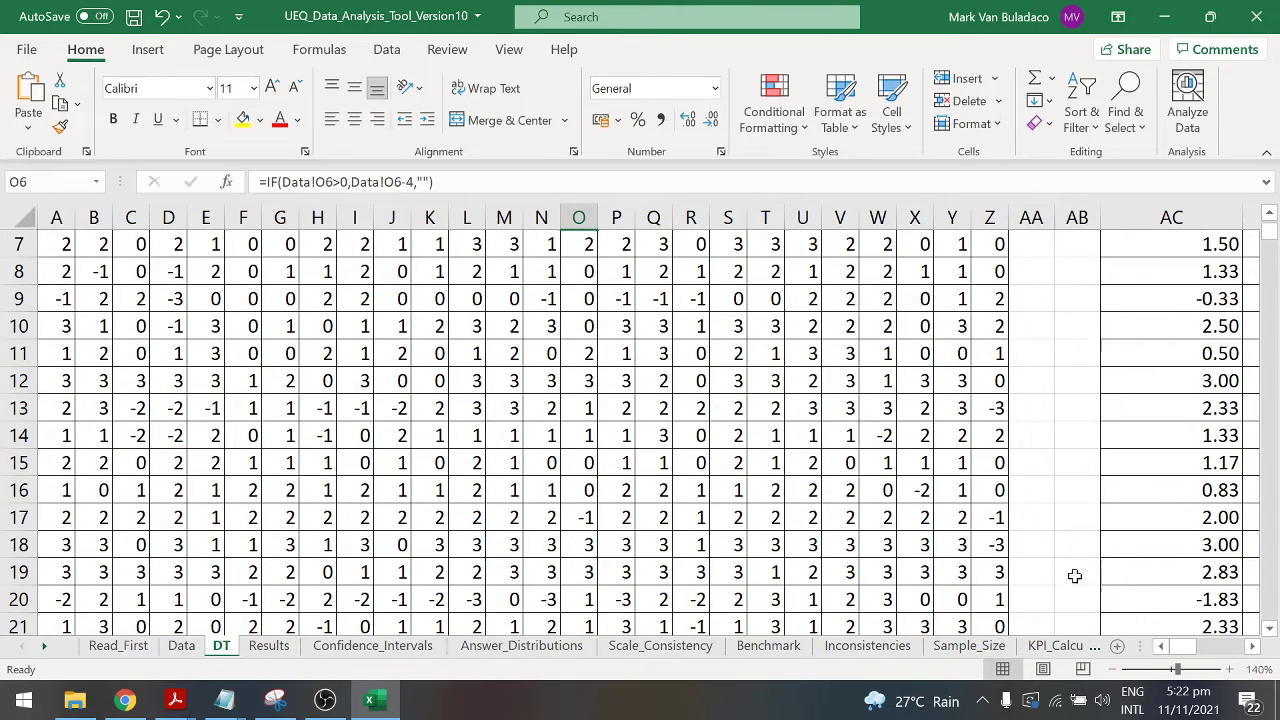
scroll(971, 523, down, 13)
scroll(963, 546, down, 15)
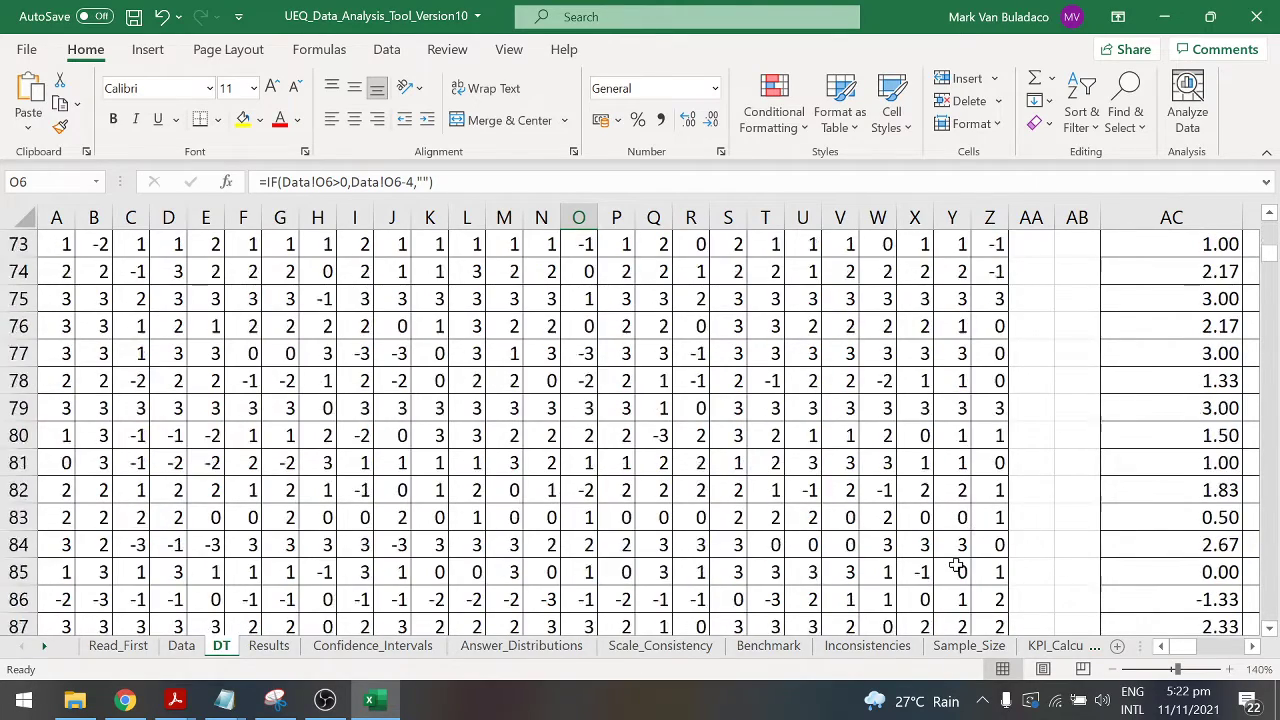
scroll(960, 558, up, 13)
scroll(957, 558, up, 17)
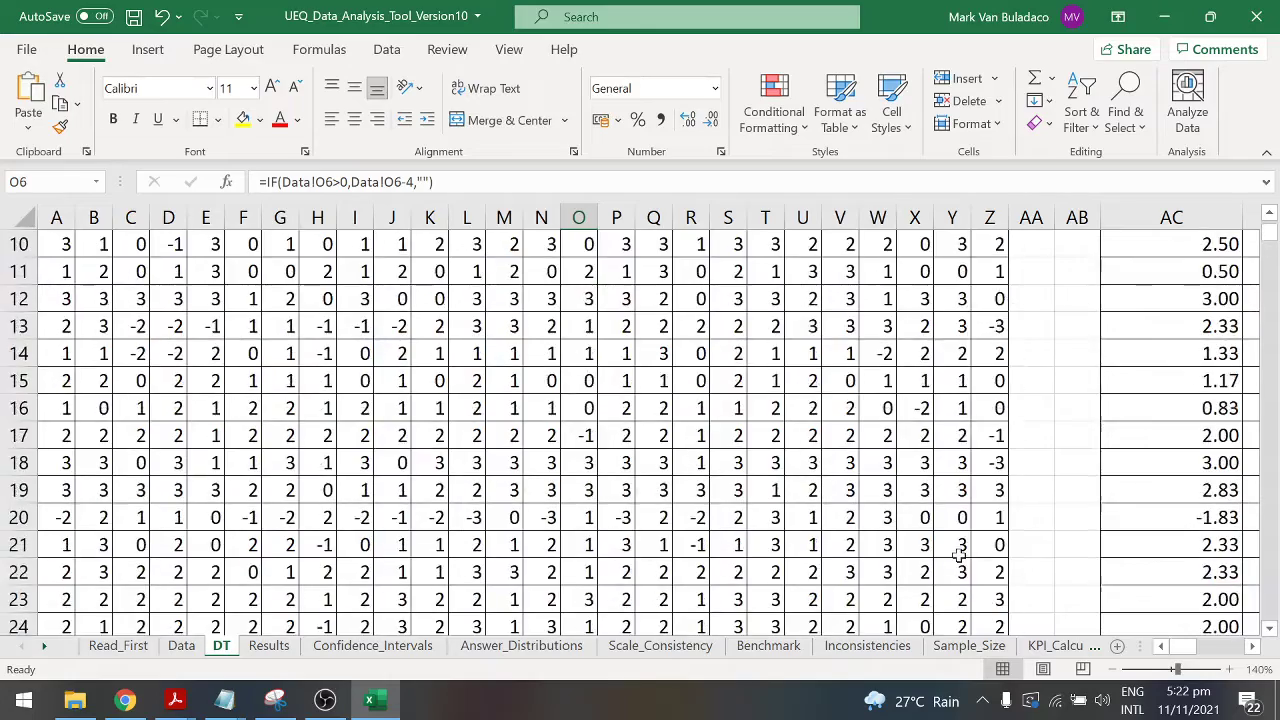
View the scale means per person beside the transformed items on DT, from Attractiveness through Stimulation
click(1253, 647)
scroll(1253, 650, right, 12)
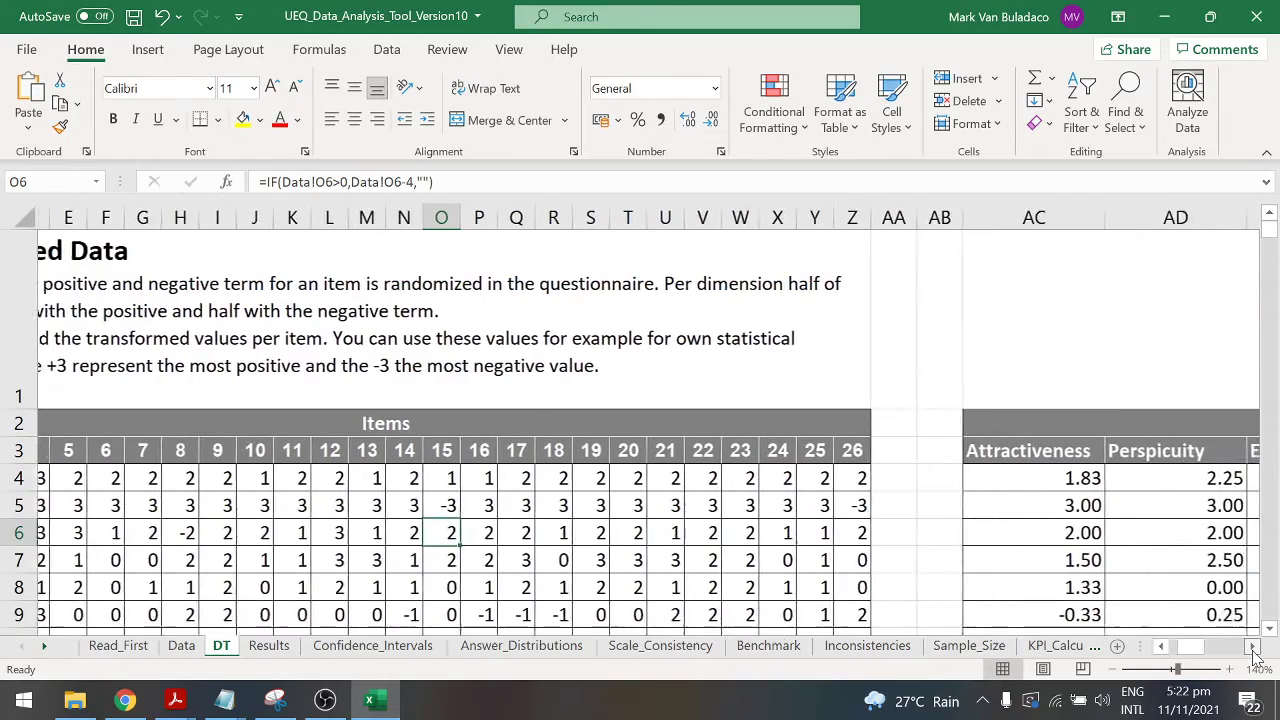
scroll(1253, 650, right, 5)
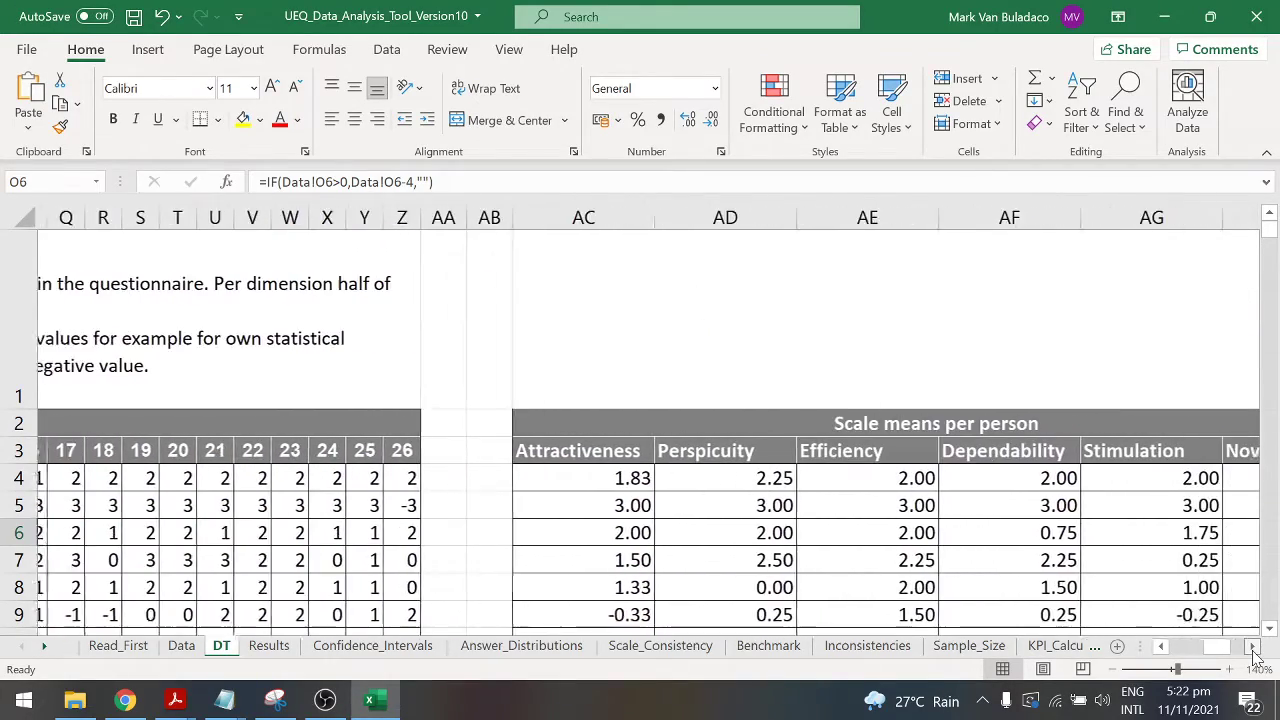
drag(1230, 652, 1222, 652)
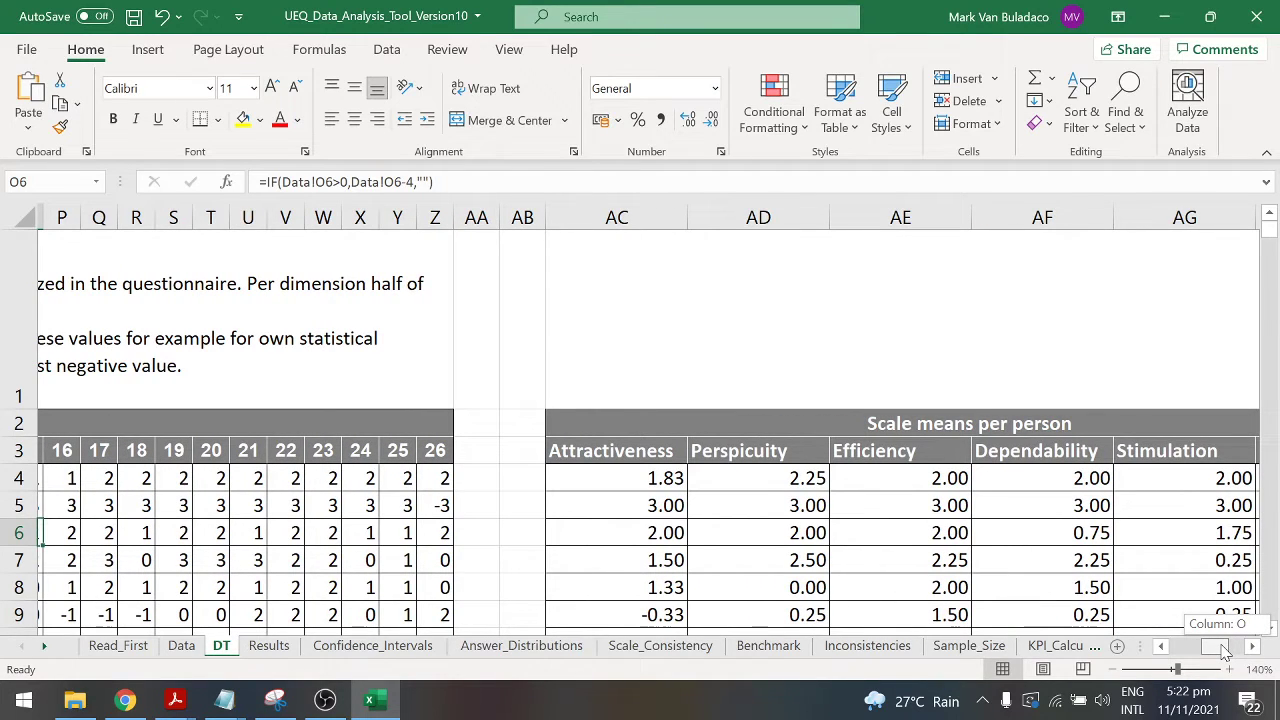
mouse_move(1222, 650)
mouse_down()
mouse_move(1190, 652)
mouse_move(1222, 652)
mouse_up()
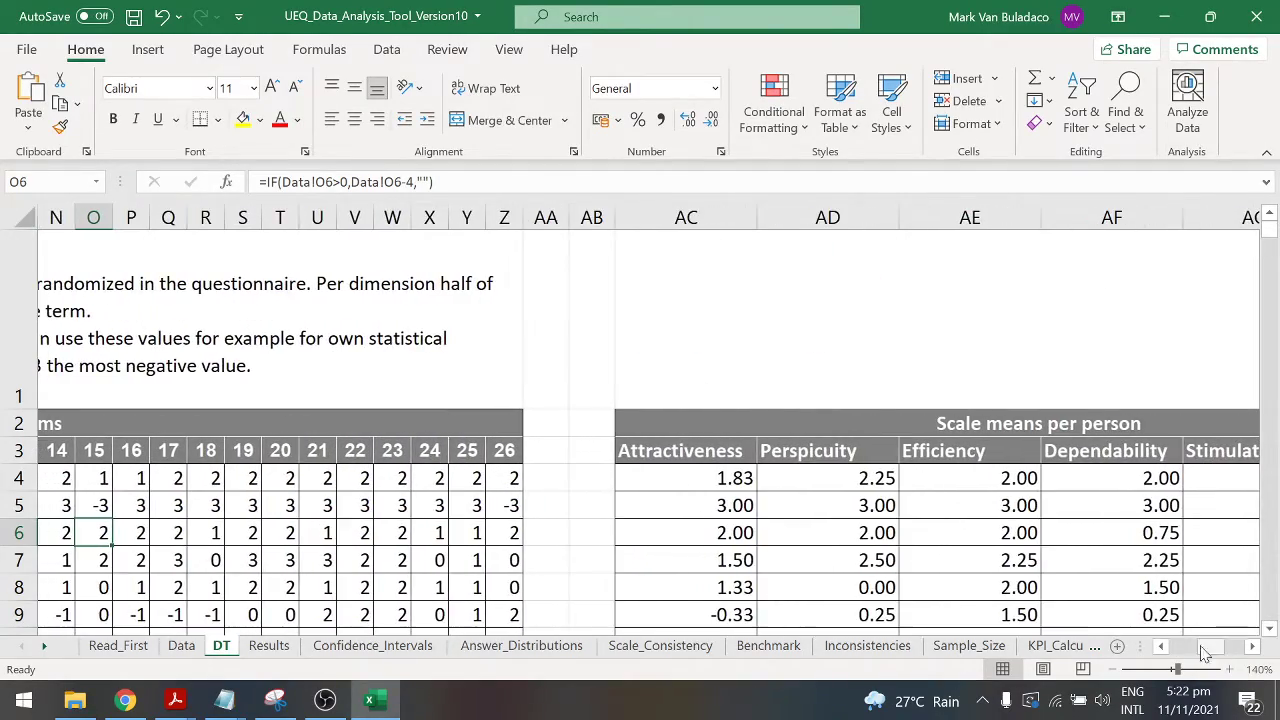
Inspect the scale mean formulas in AD4, AC4 and AD5, including the item cells that the Attractiveness formula references
click(827, 481)
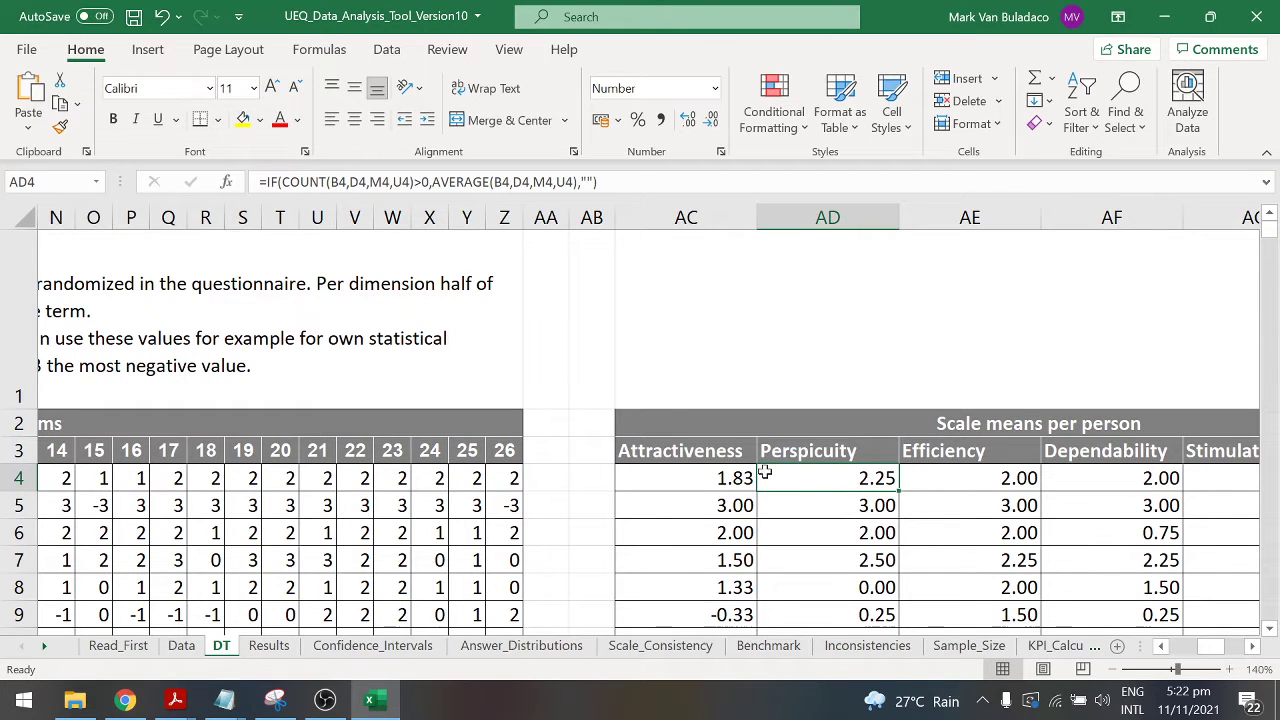
click(735, 479)
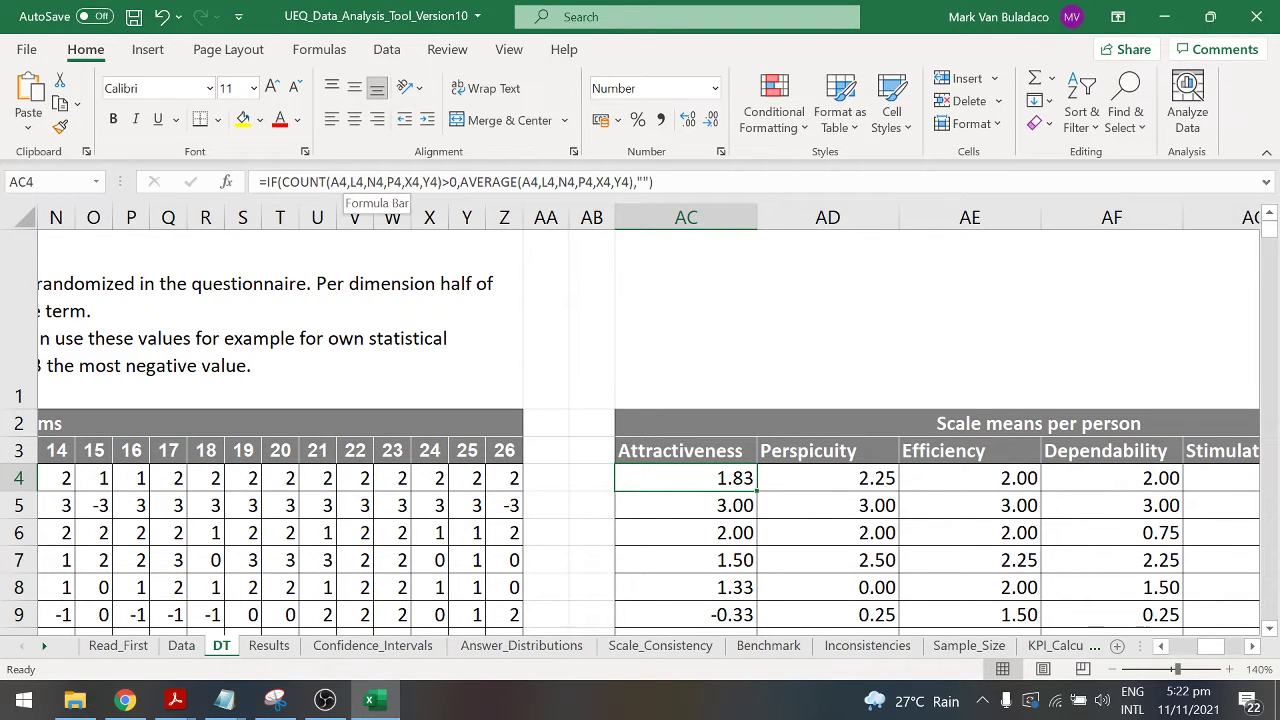
click(430, 182)
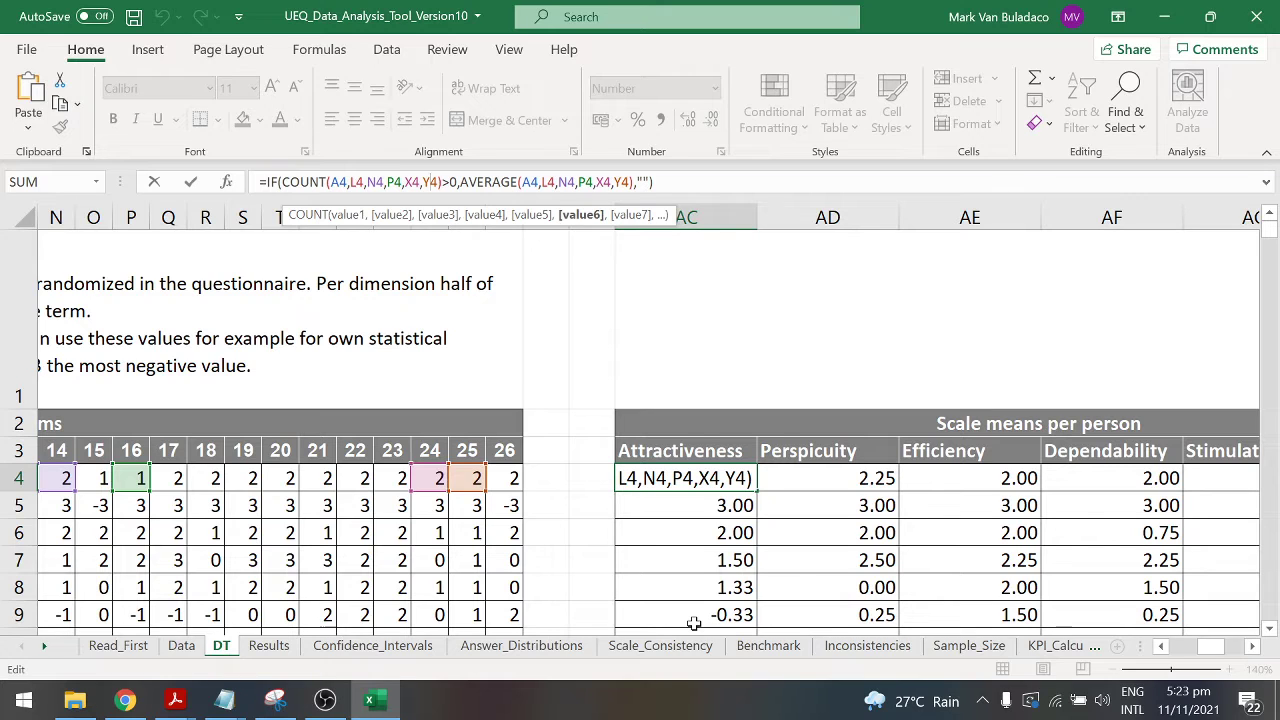
click(814, 508)
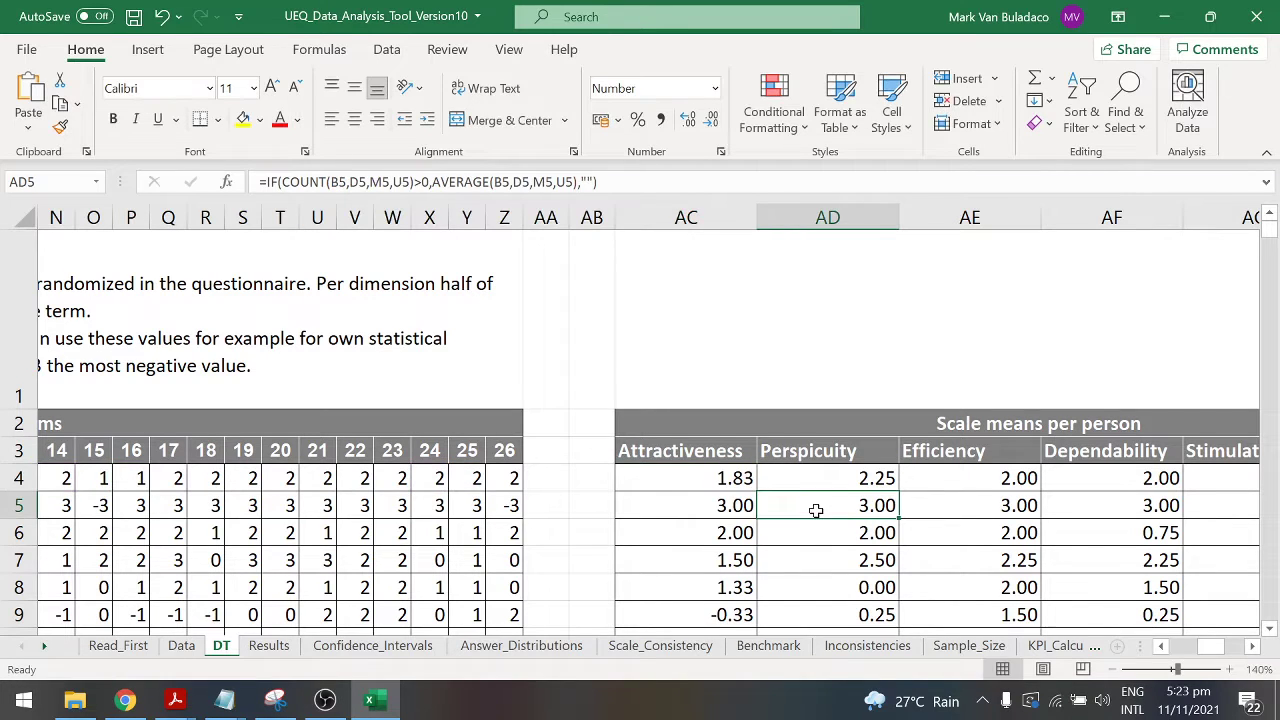
Inspect the row 4 scale mean formulas on DT, from Perspicuity in AD4 through Novelty in AH4
click(826, 479)
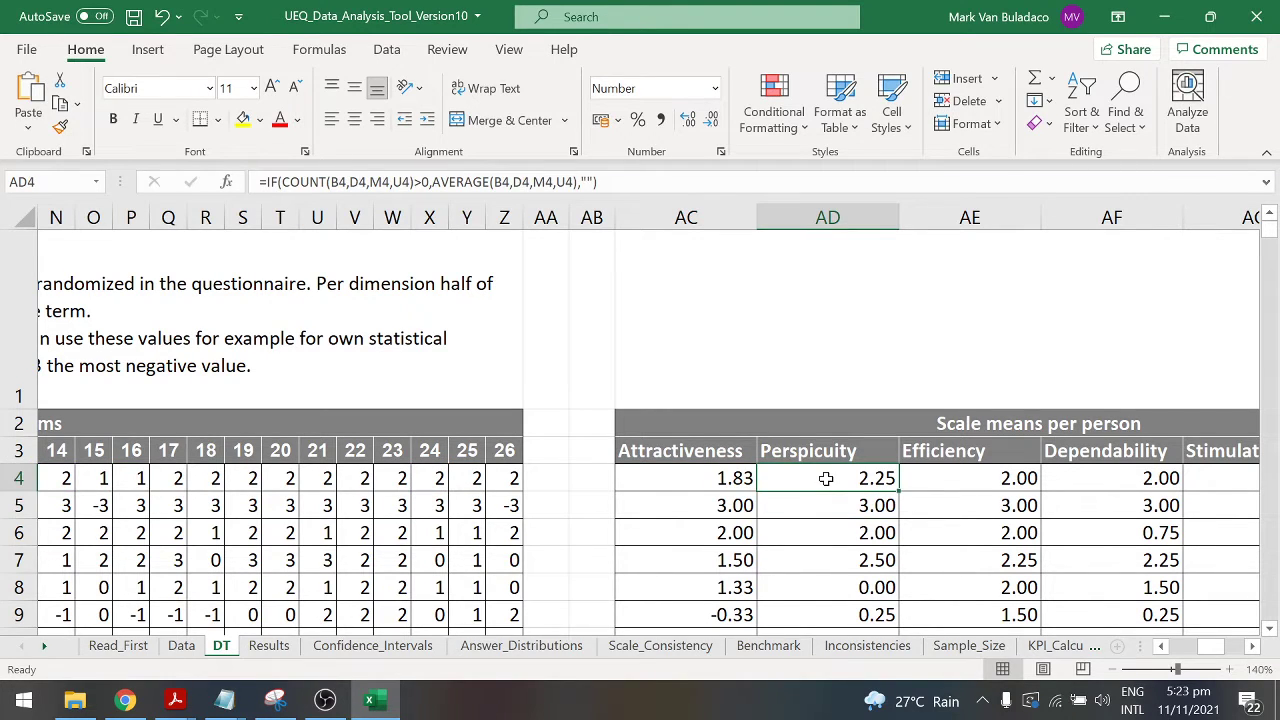
click(940, 480)
click(1252, 645)
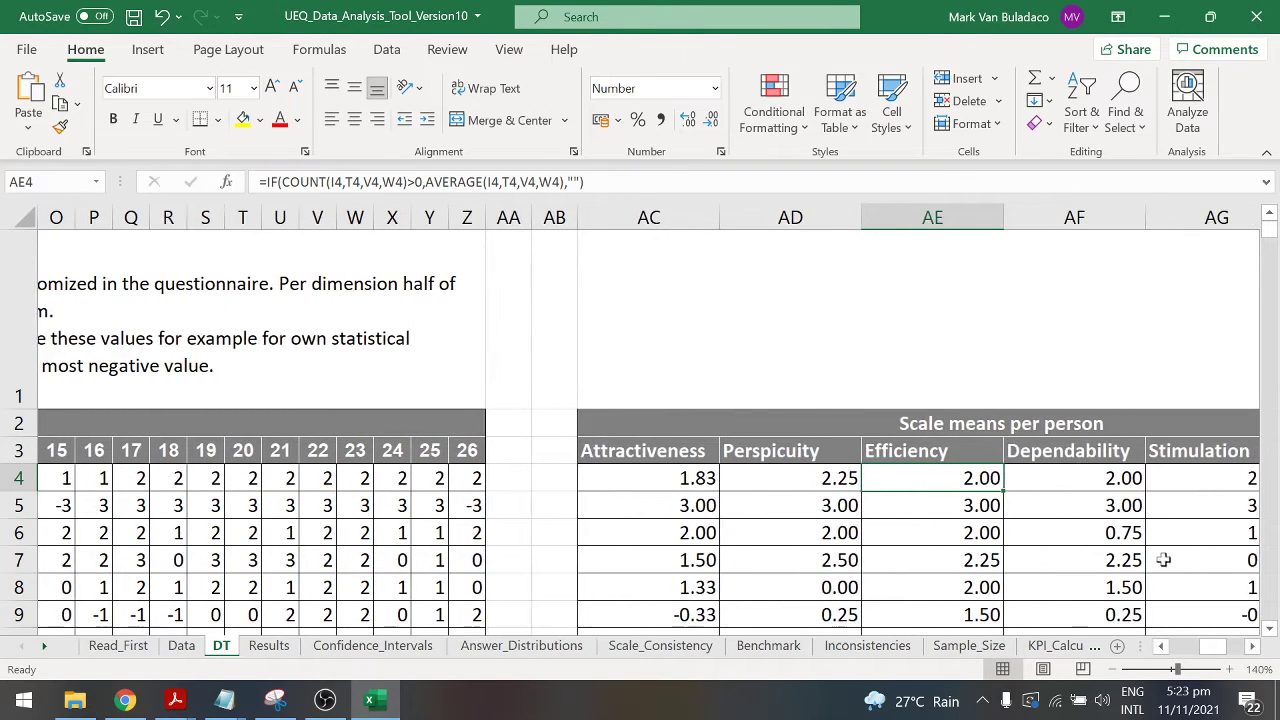
click(1078, 480)
click(1252, 646)
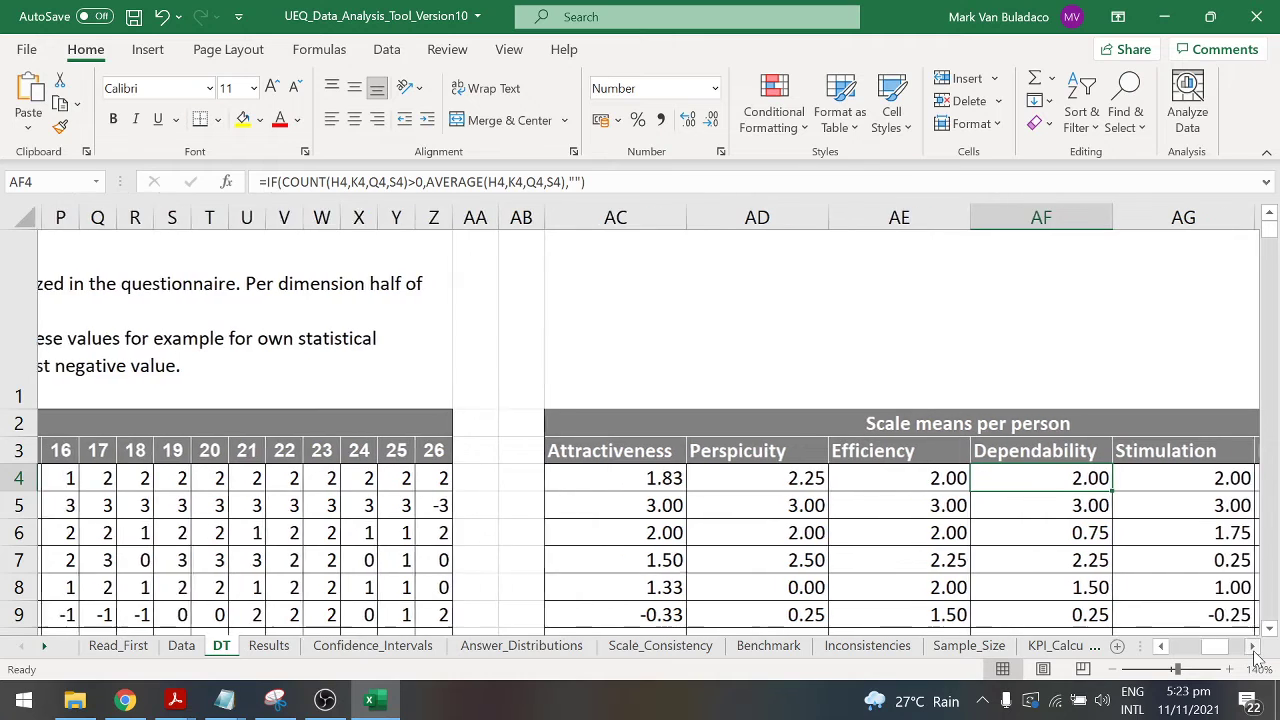
click(1100, 490)
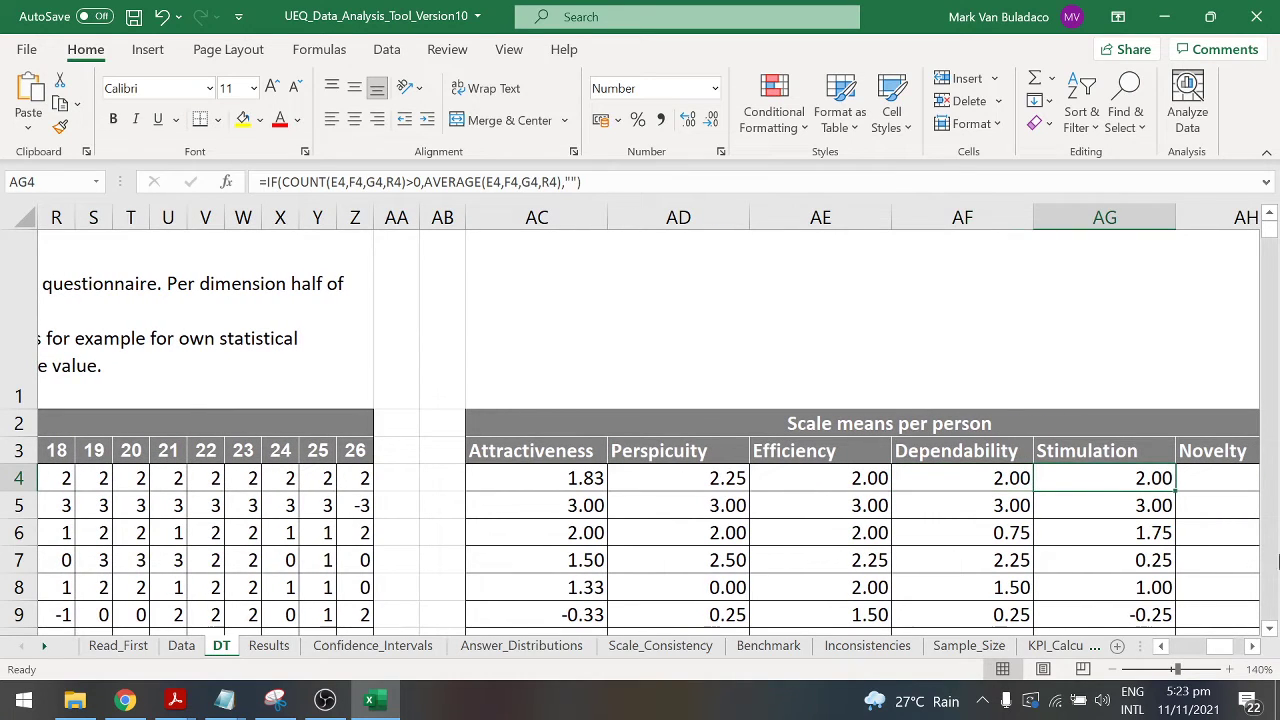
click(1250, 646)
click(1198, 479)
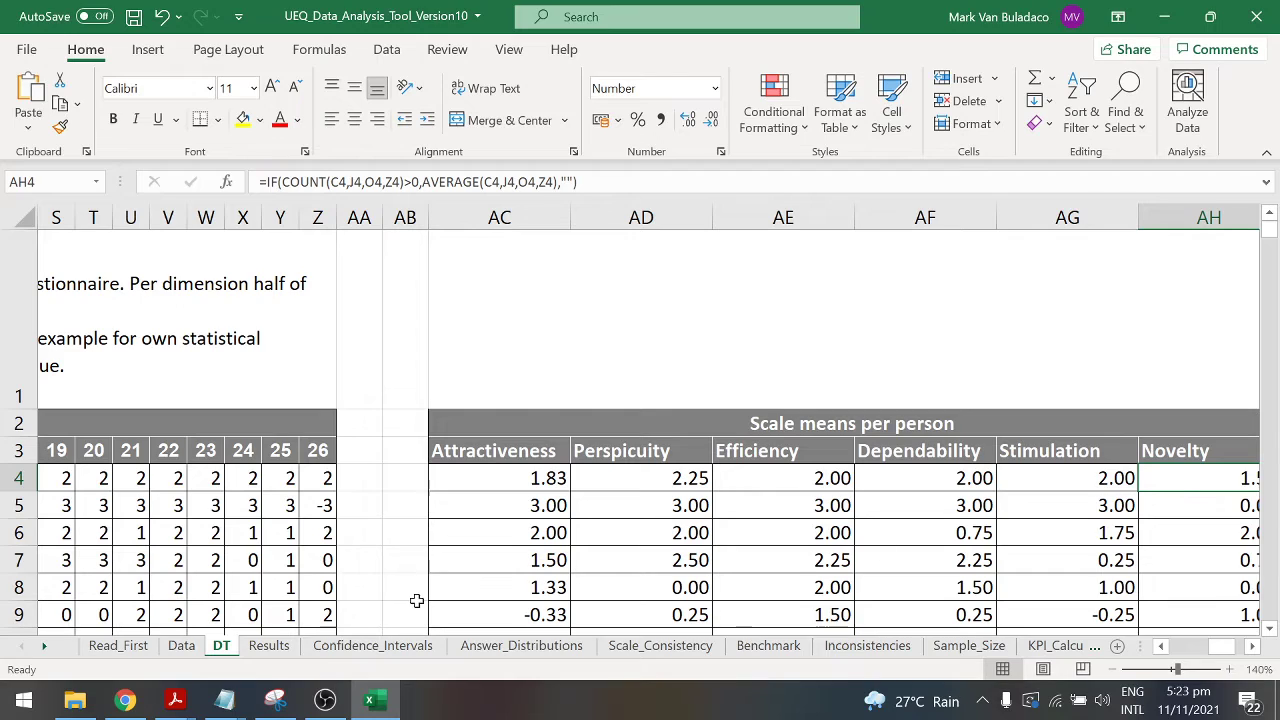
View the Results worksheet from its beginning, checking back once on the per-person scale means on DT
click(270, 647)
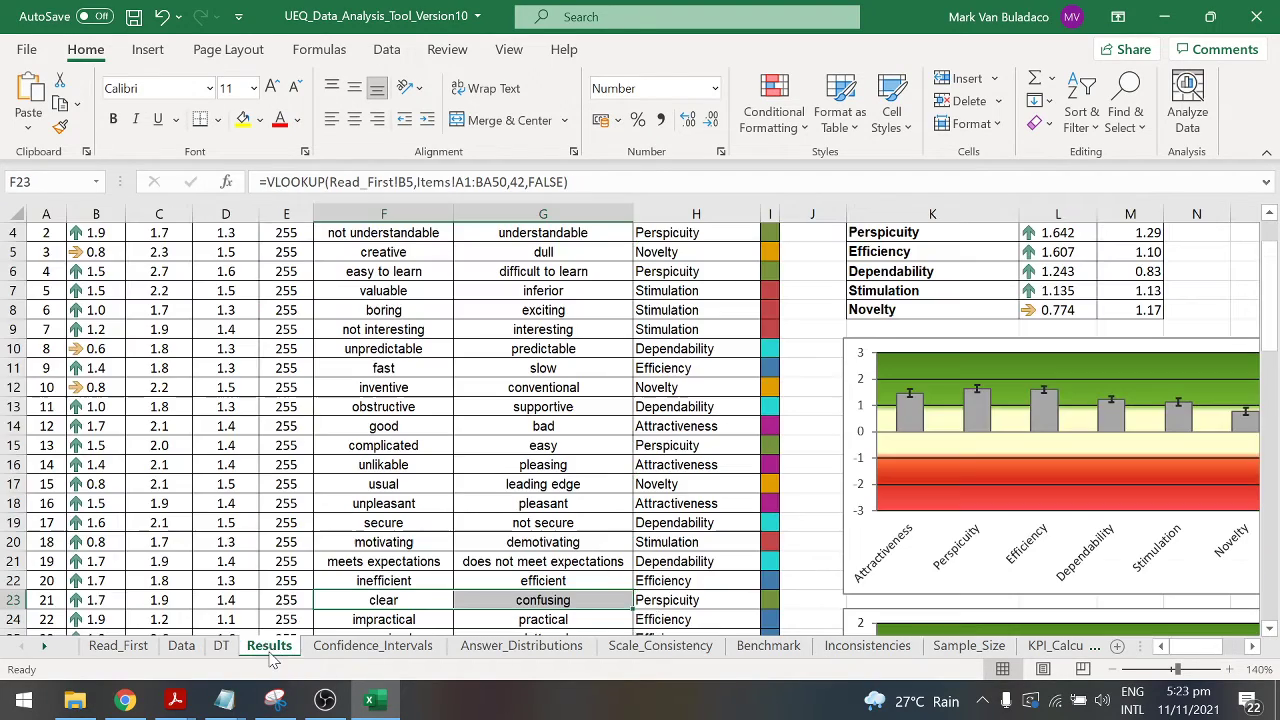
scroll(242, 548, up, 2)
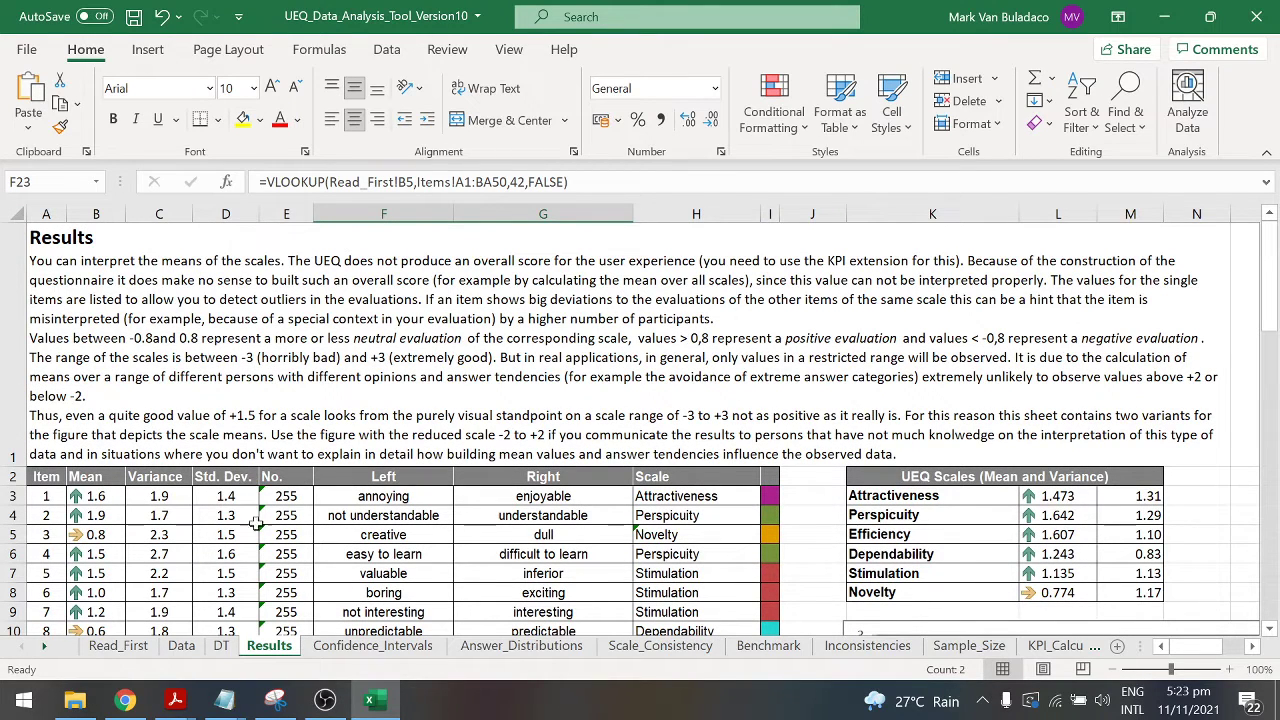
click(221, 646)
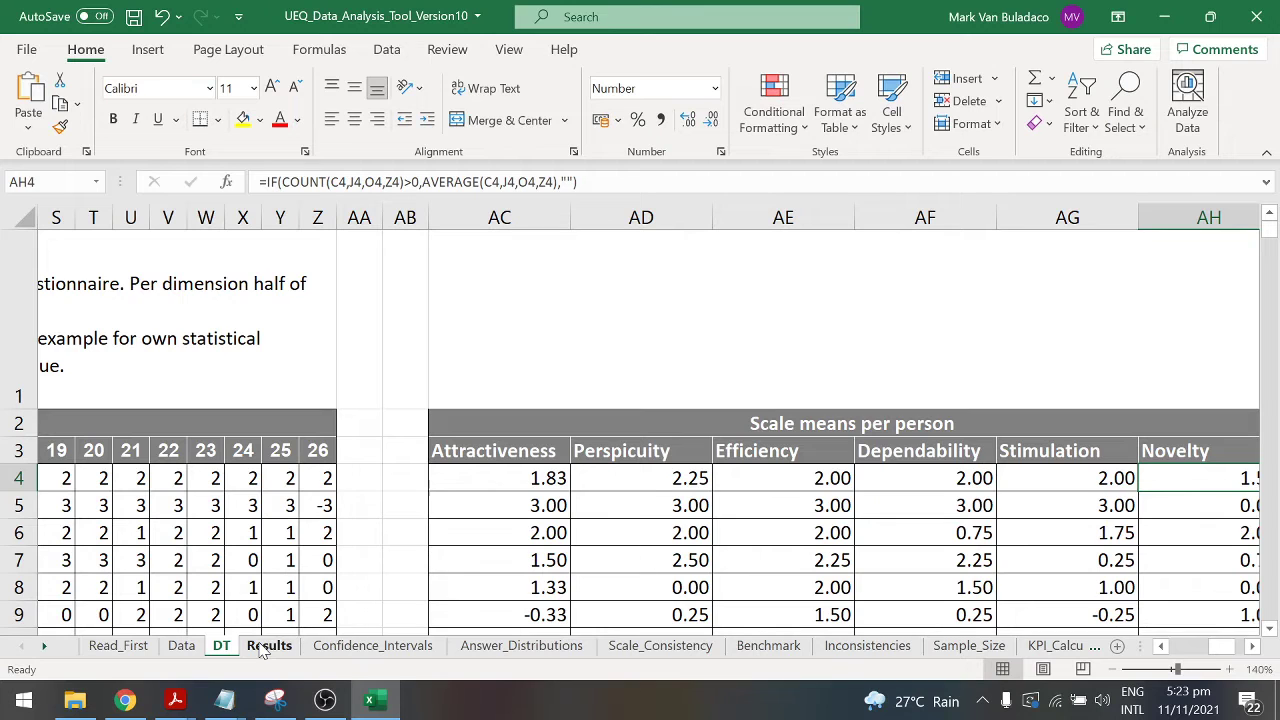
click(262, 648)
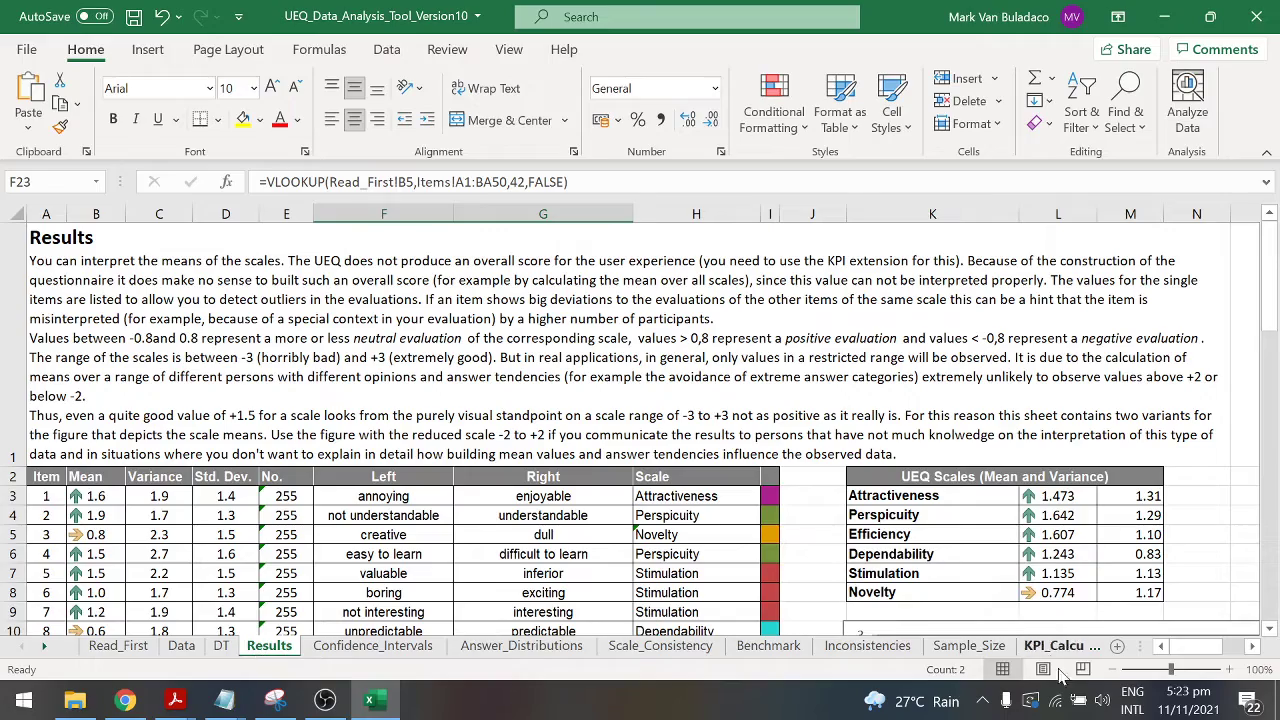
Enlarge the Results worksheet to 140% and read its introductory text across the full width
click(1234, 669)
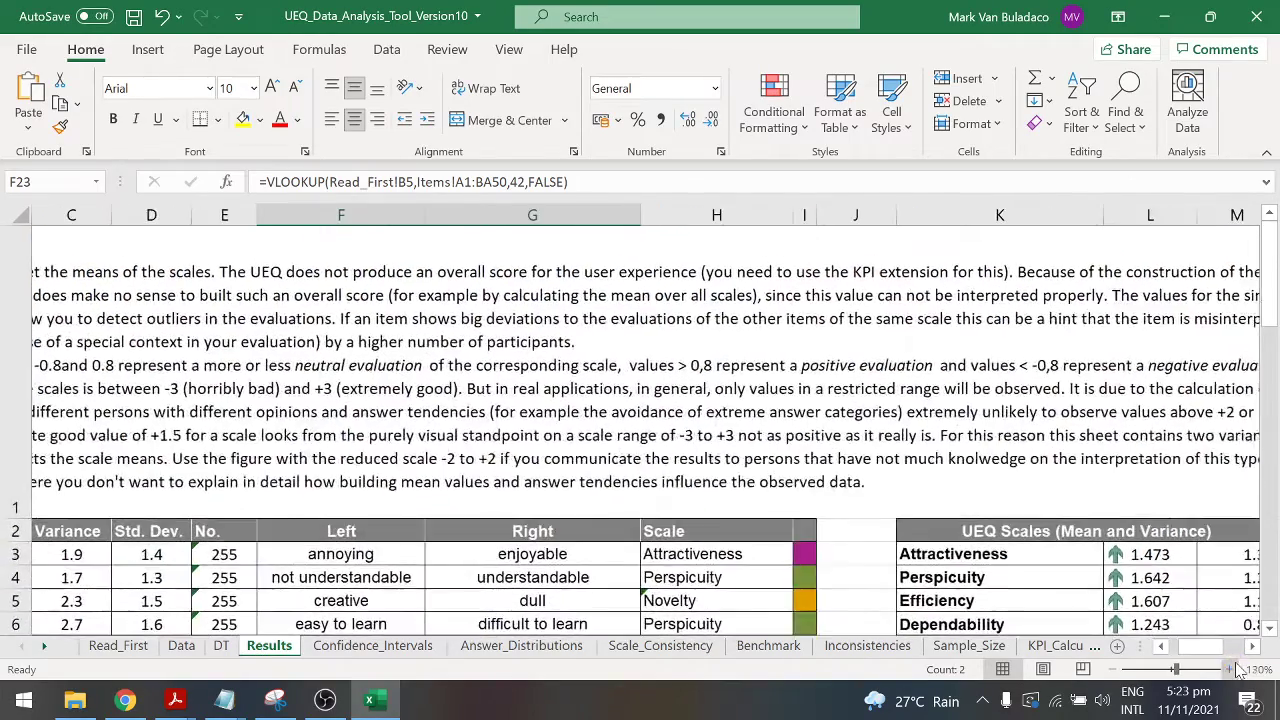
click(1234, 669)
click(1234, 669)
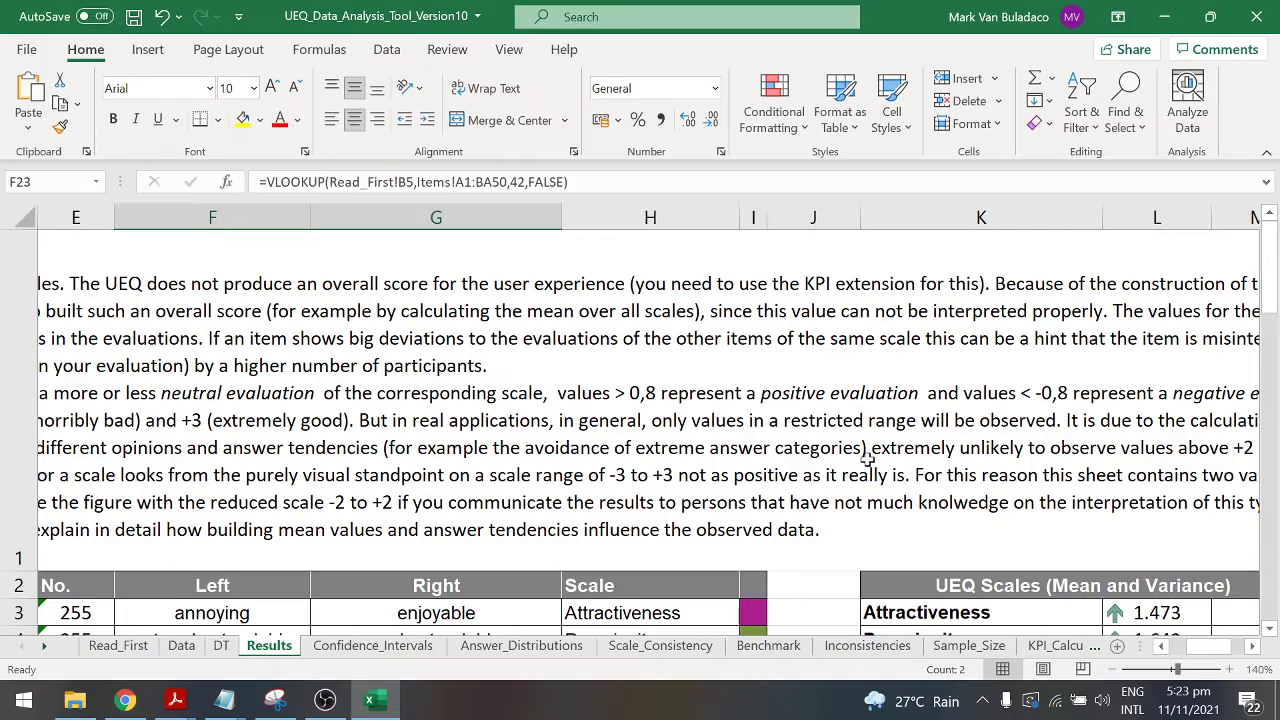
drag(1205, 650, 1160, 650)
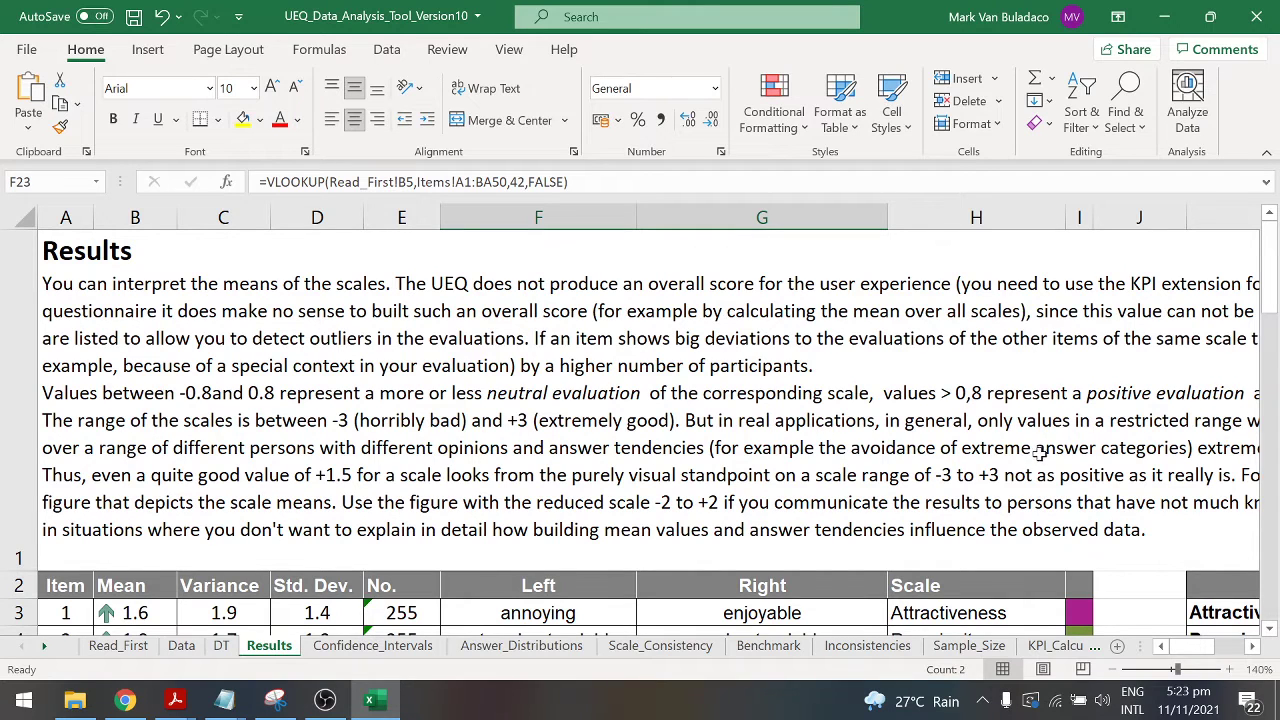
click(1252, 646)
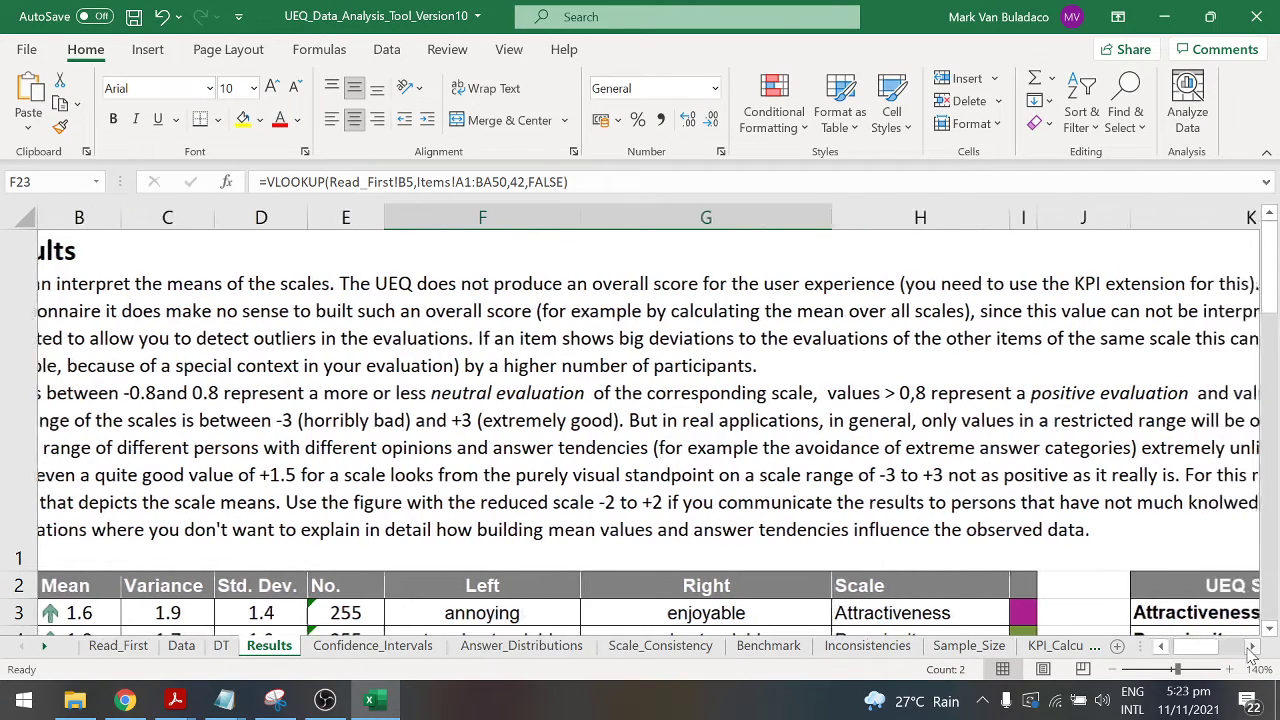
click(1252, 646)
click(1252, 646)
click(1252, 648)
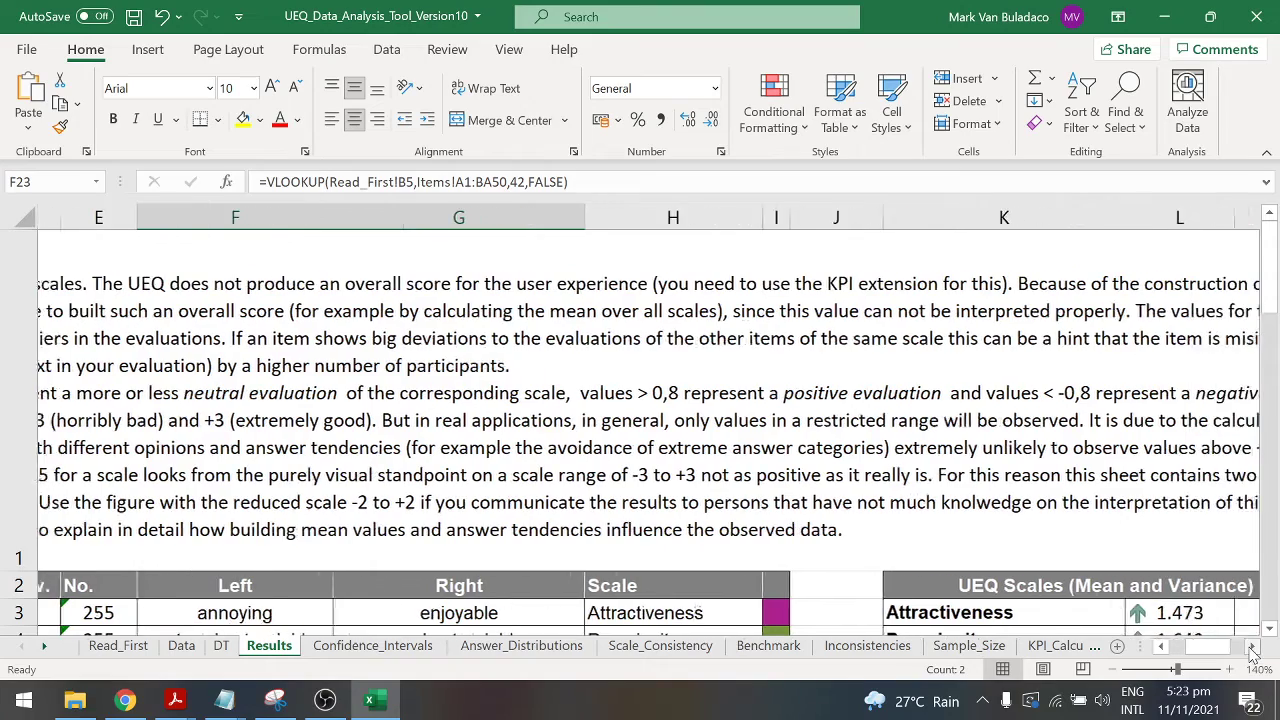
click(1252, 648)
click(1252, 648)
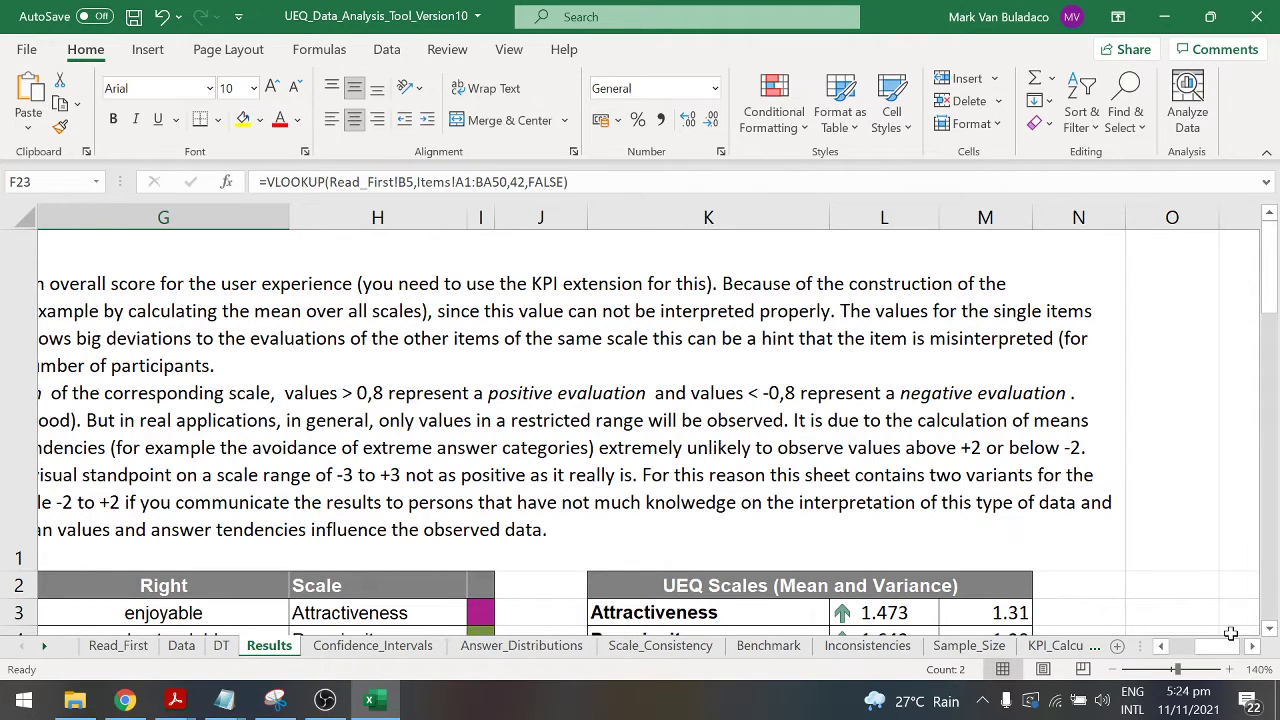
Reread the Results introduction from line start to line end, covering the evaluation thresholds, scale range and figure variants
drag(1195, 647, 1165, 650)
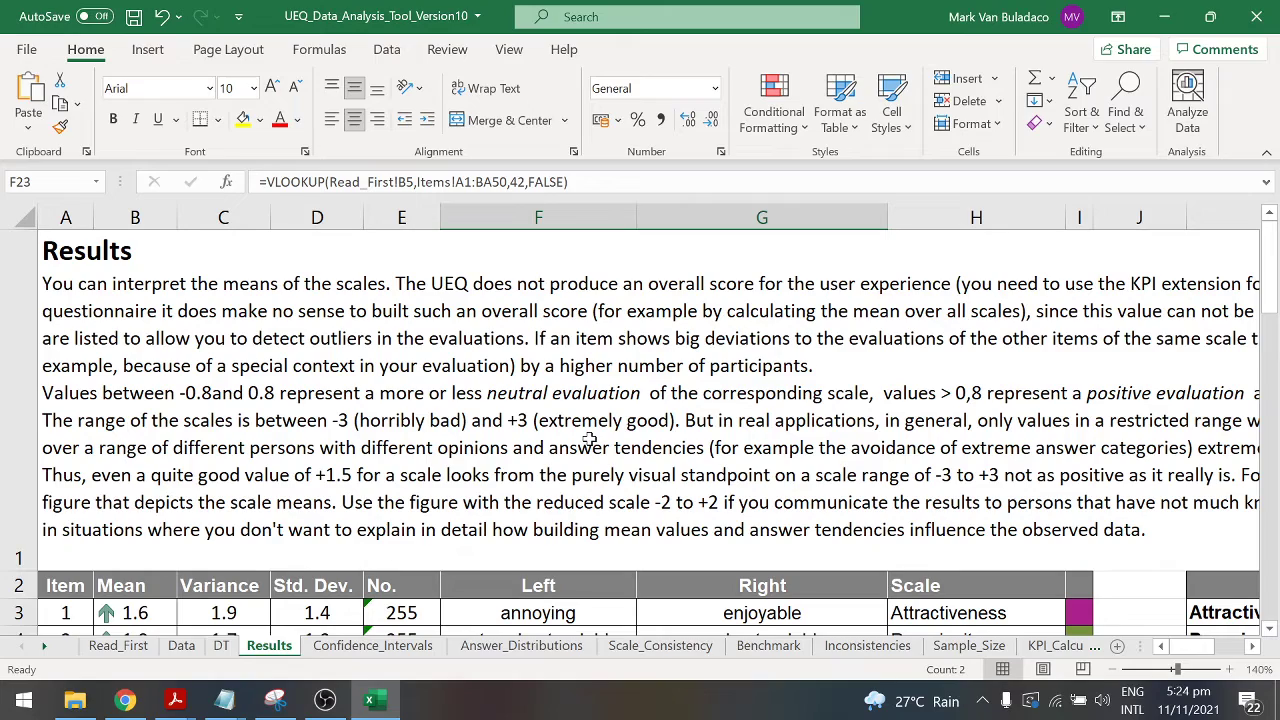
drag(1190, 652, 1220, 652)
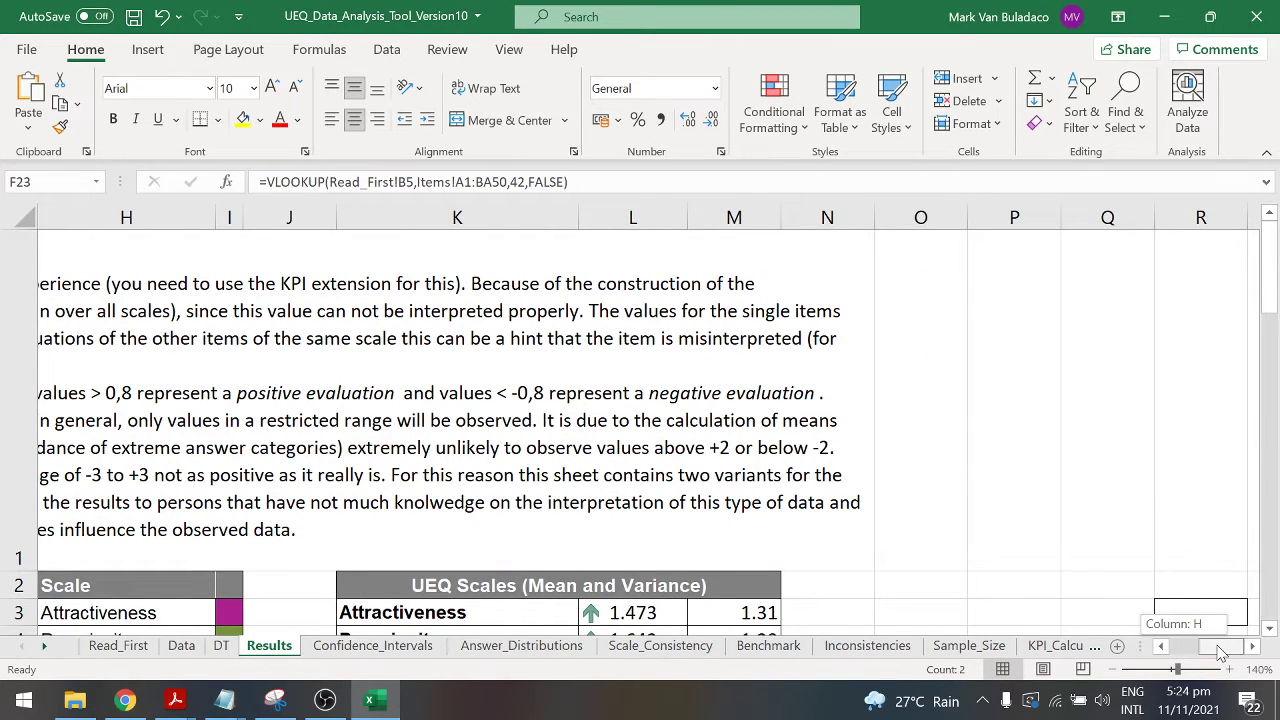
drag(1220, 652, 1175, 650)
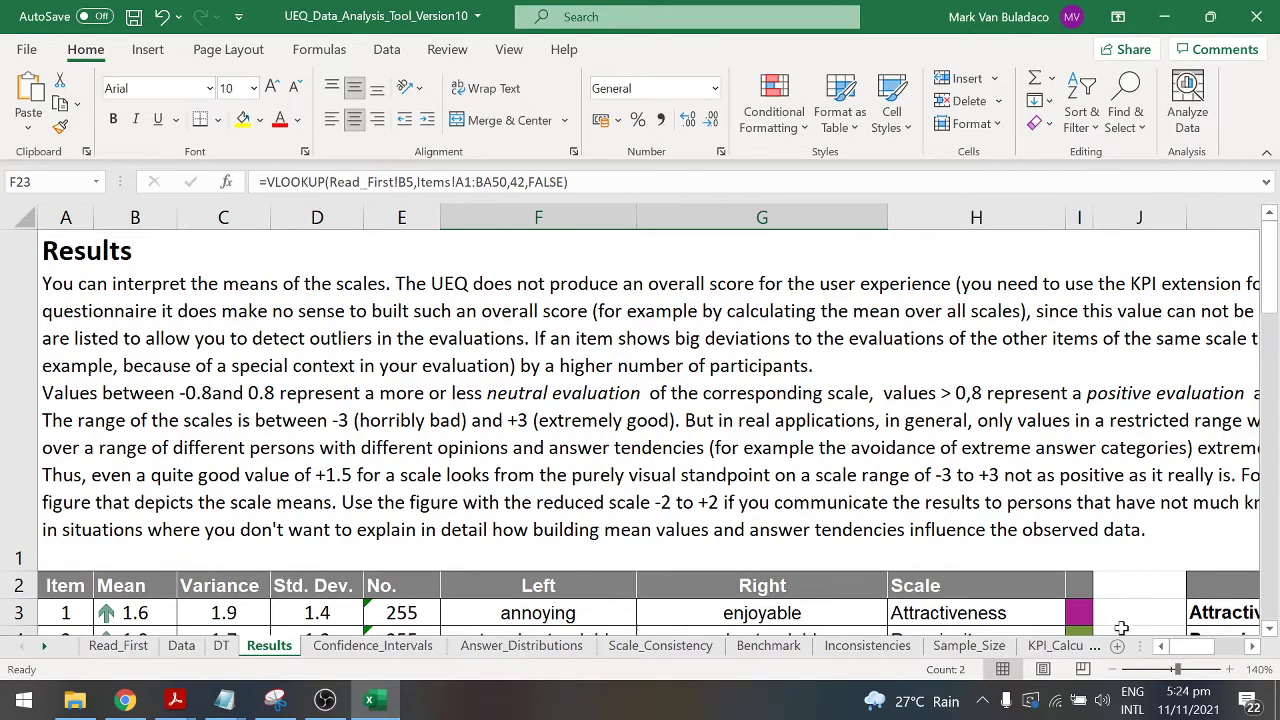
drag(1166, 646, 1130, 656)
Bring the item table on Results into view, from its header row through the listed items
scroll(910, 410, down, 2)
scroll(925, 420, up, 2)
scroll(400, 472, down, 2)
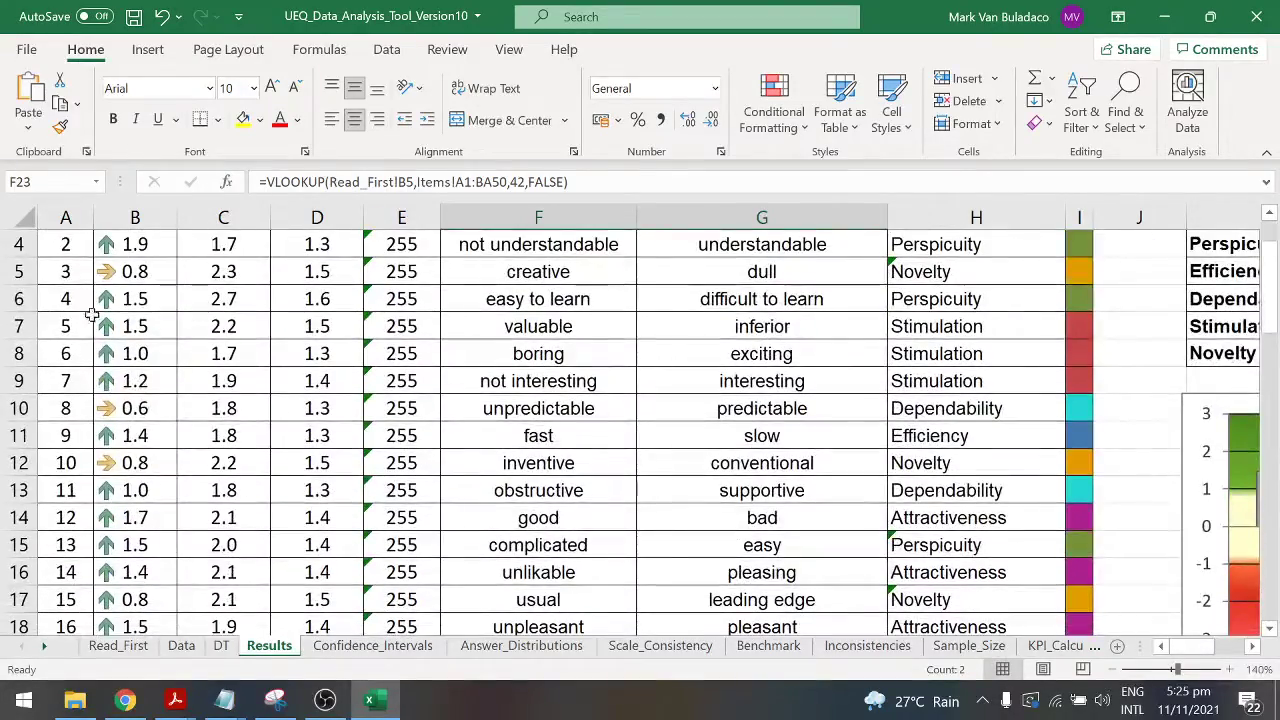
click(86, 300)
key(Up)
key(Up)
key(Up)
key(Up)
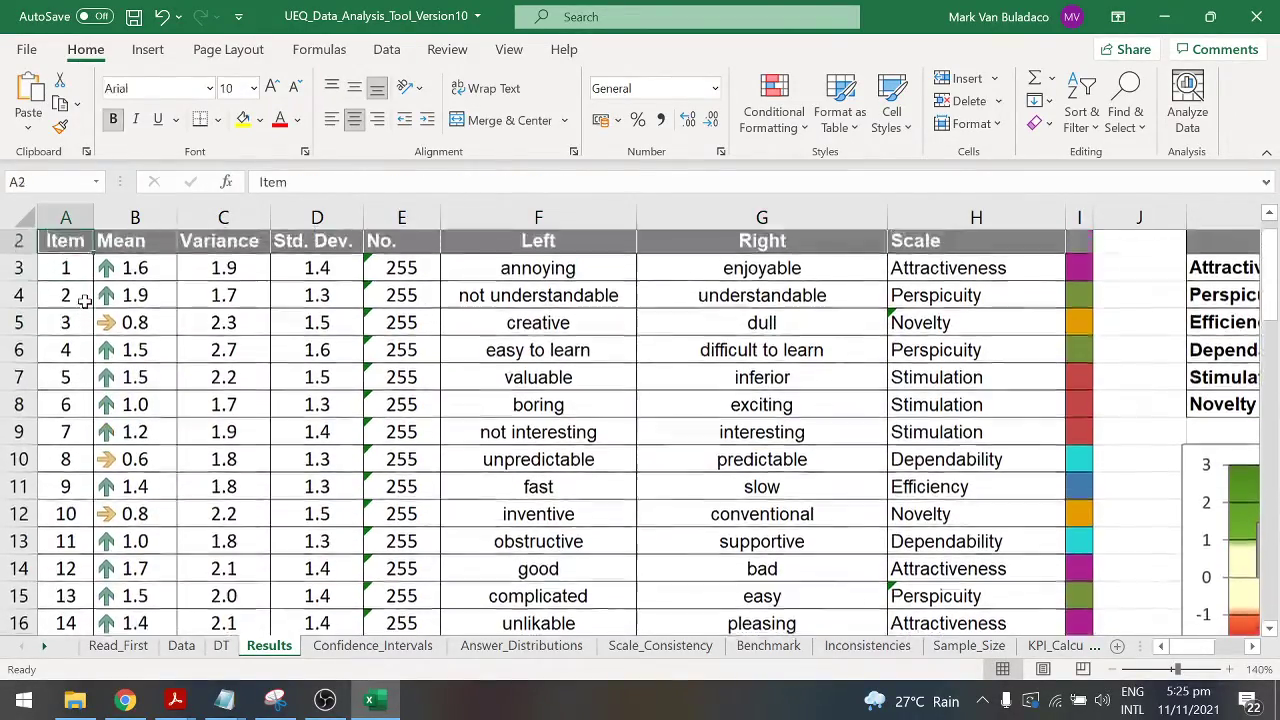
scroll(86, 300, up, 2)
scroll(86, 300, down, 2)
Examine the Item, Mean, Variance and Std. Dev. cells of item 1 in row 3
click(86, 300)
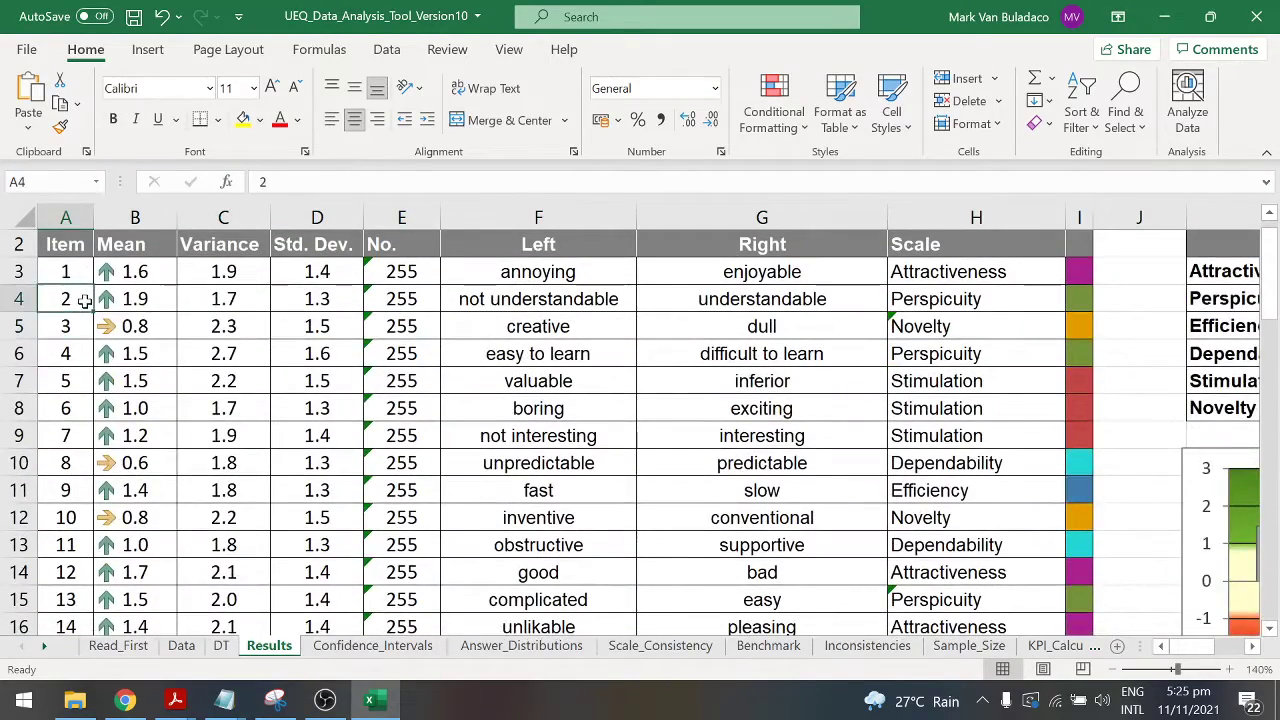
key(Up)
key(Right)
key(Right)
key(Right)
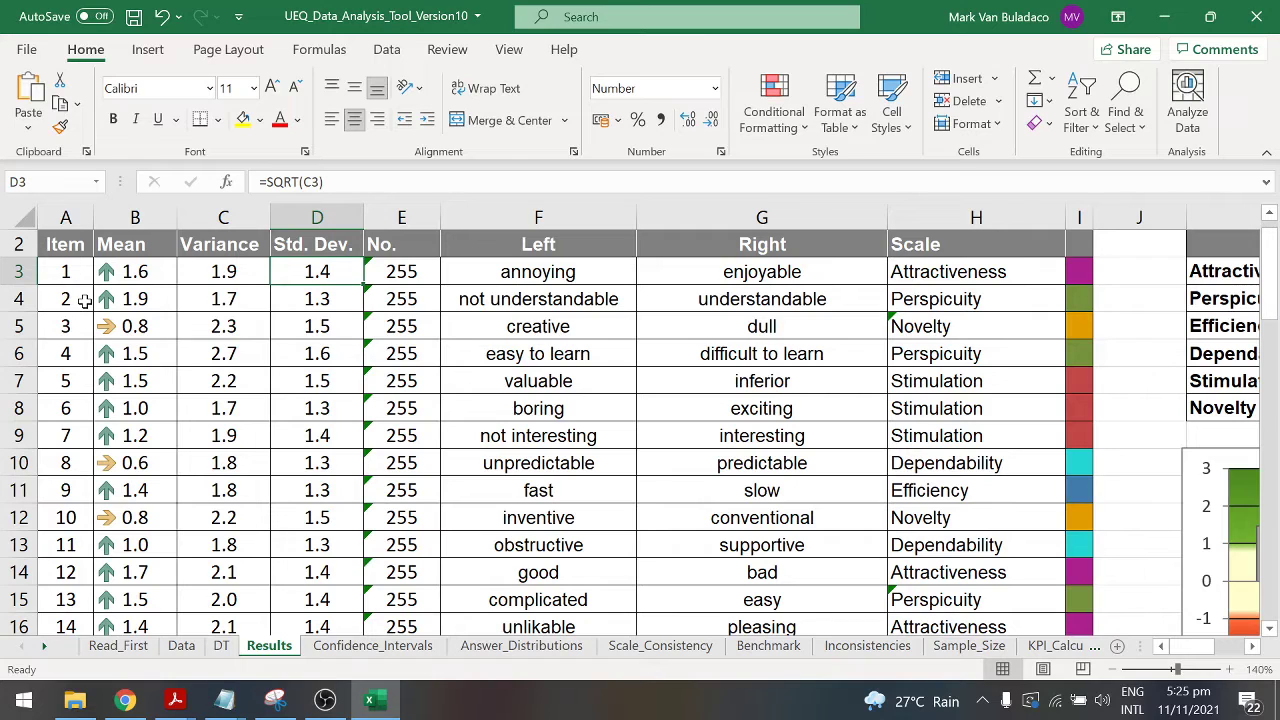
key(Left)
key(Left)
key(Left)
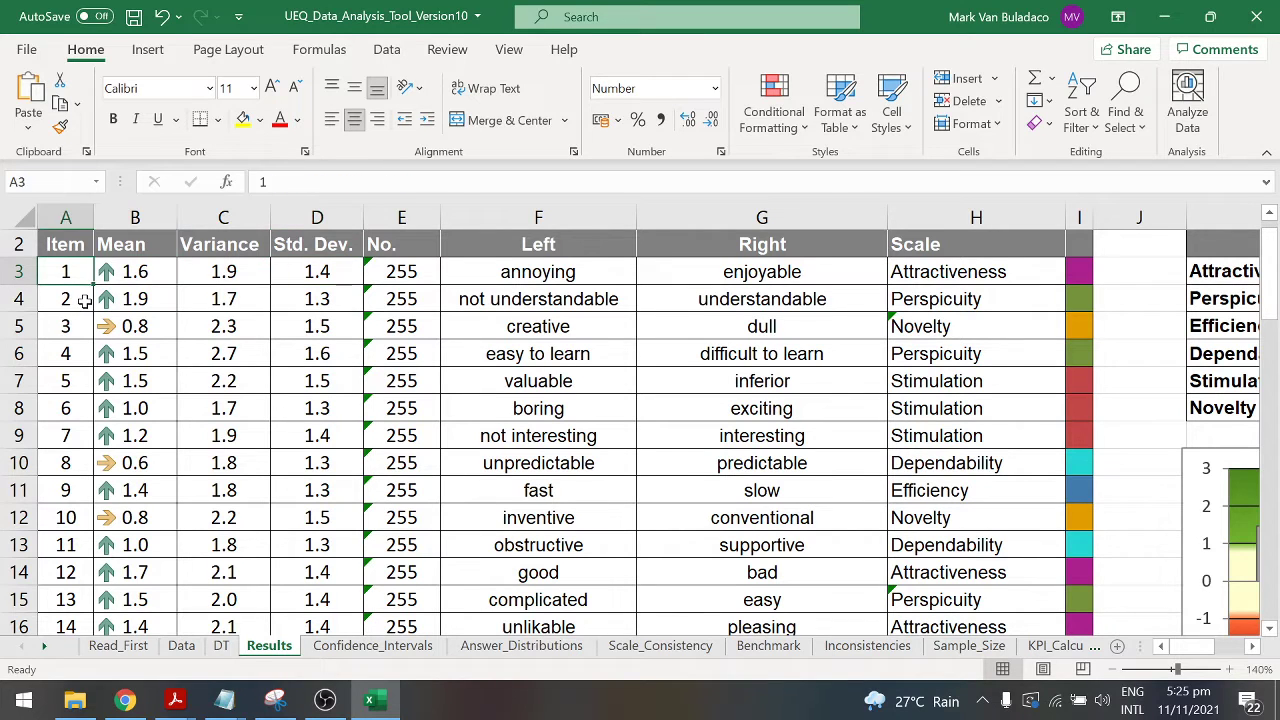
Inspect the Mean formulas in B3 and B4, including the DT range that B3 averages, without changing them
key(Right)
key(Right)
key(Left)
key(Down)
key(Up)
key(Down)
key(Up)
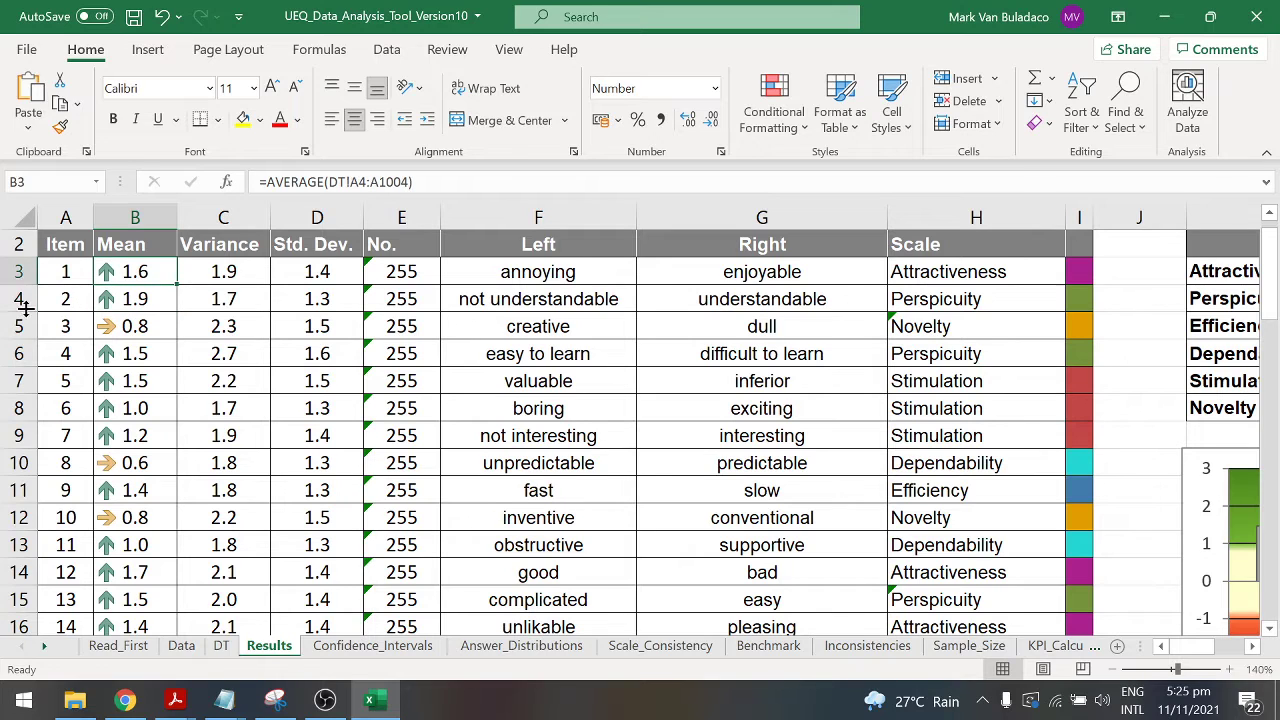
double_click(148, 272)
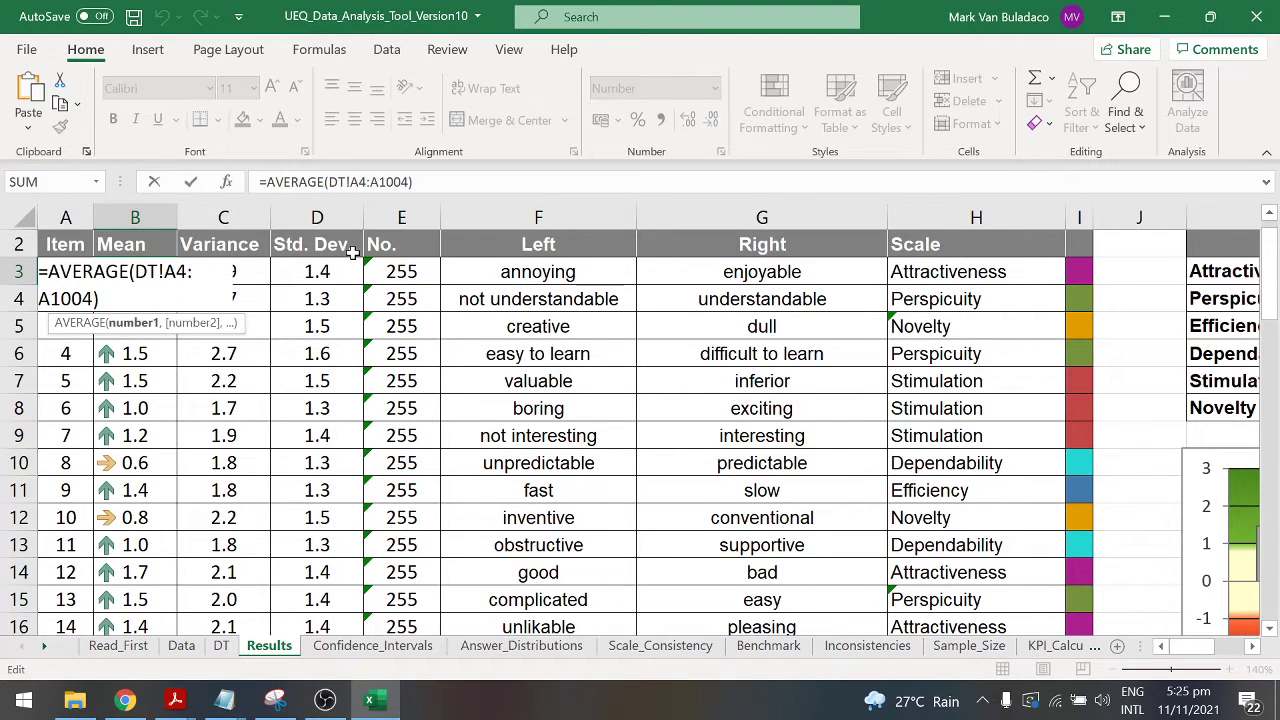
key(Escape)
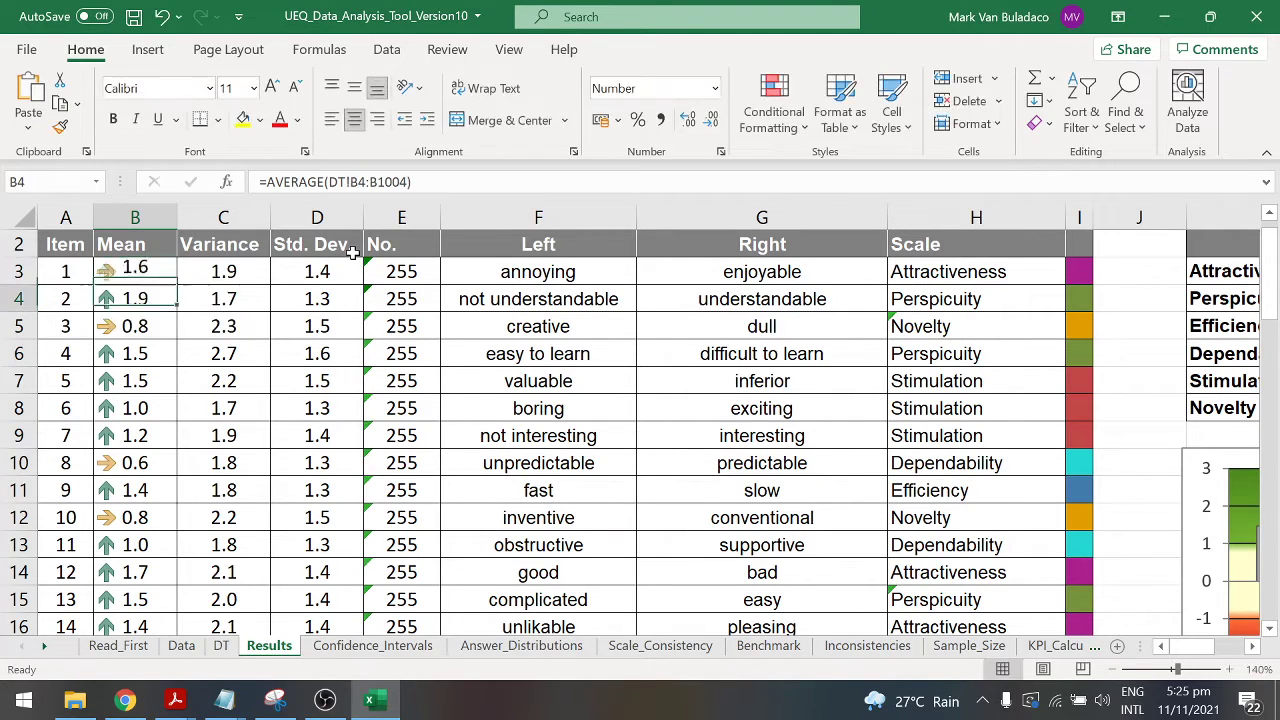
Inspect item 1's Variance, Std. Dev. and No. cells in row 3, including the response count formula in E3
key(Right)
key(Right)
key(Right)
key(Right)
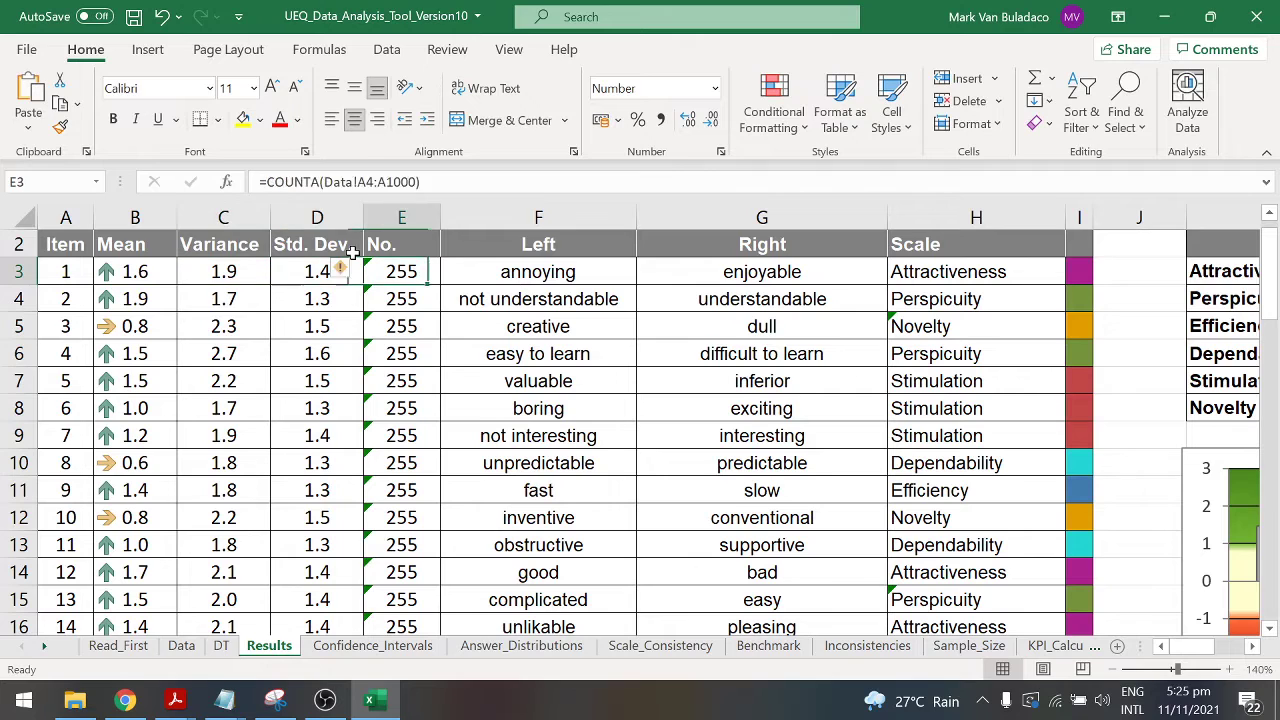
key(Left)
key(Left)
key(Left)
key(Left)
Examine item 1's Left and Right terms and its Scale assignment in F3, G3 and H3
key(Right)
key(Right)
key(Right)
key(Right)
key(Right)
key(Right)
key(Right)
key(Left)
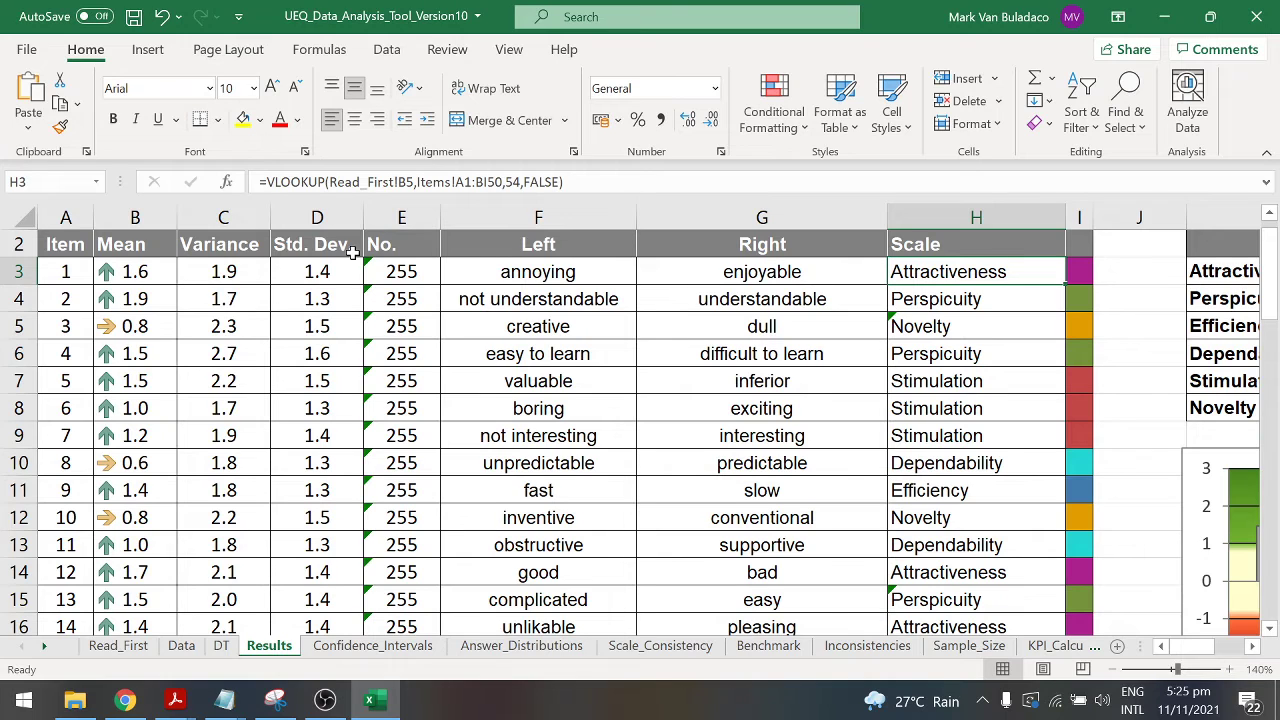
key(Left)
key(Left)
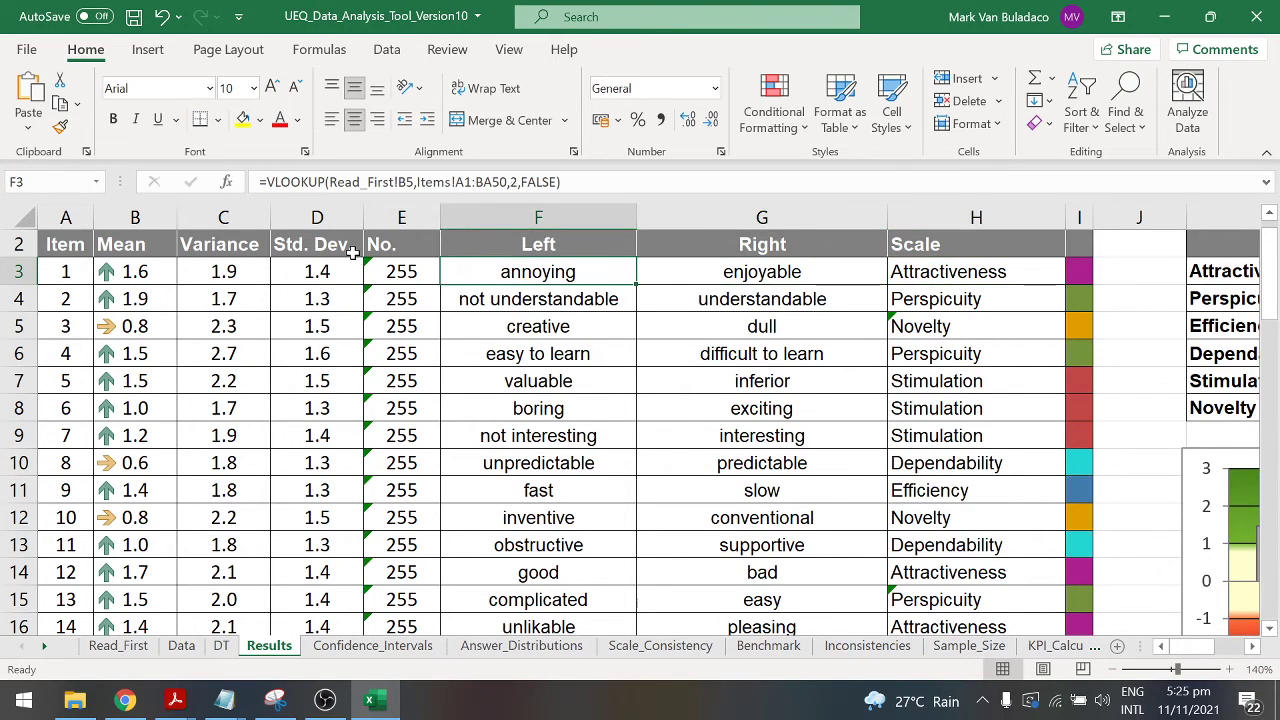
Review item 2's opposing terms in row 4 and the scale it belongs to in H4
key(Right)
key(Down)
key(Left)
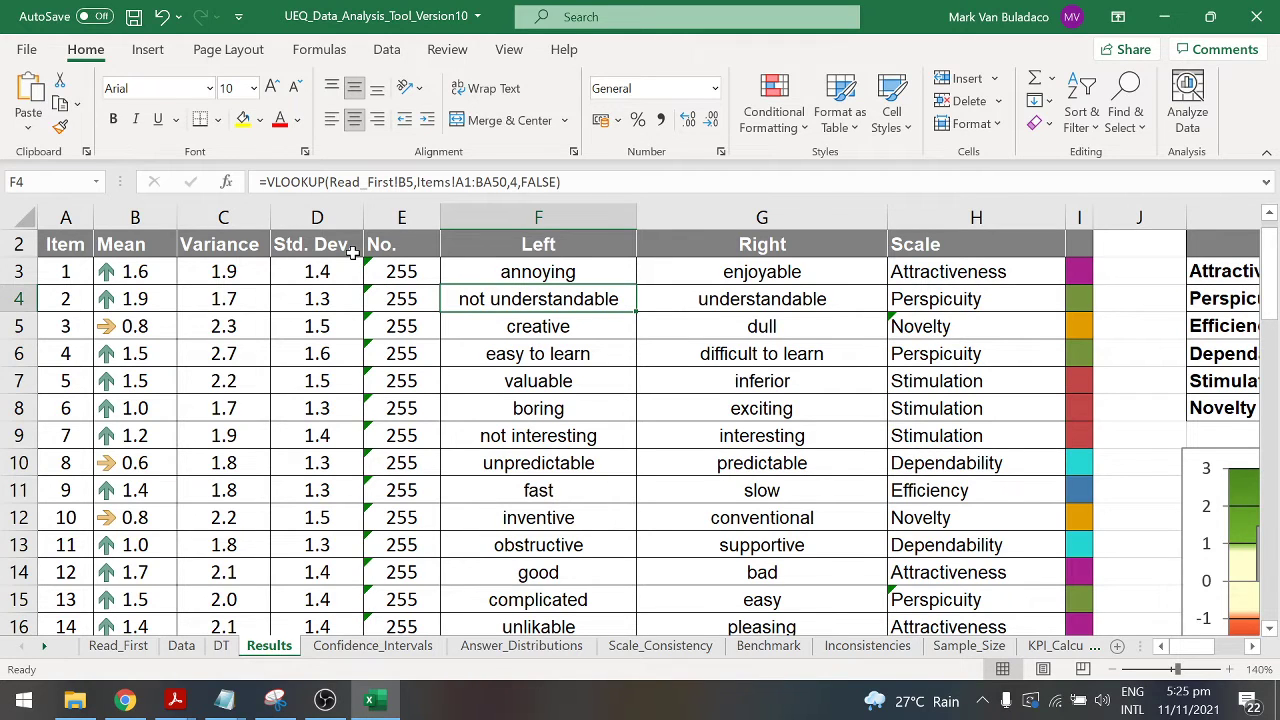
key(Right)
key(Right)
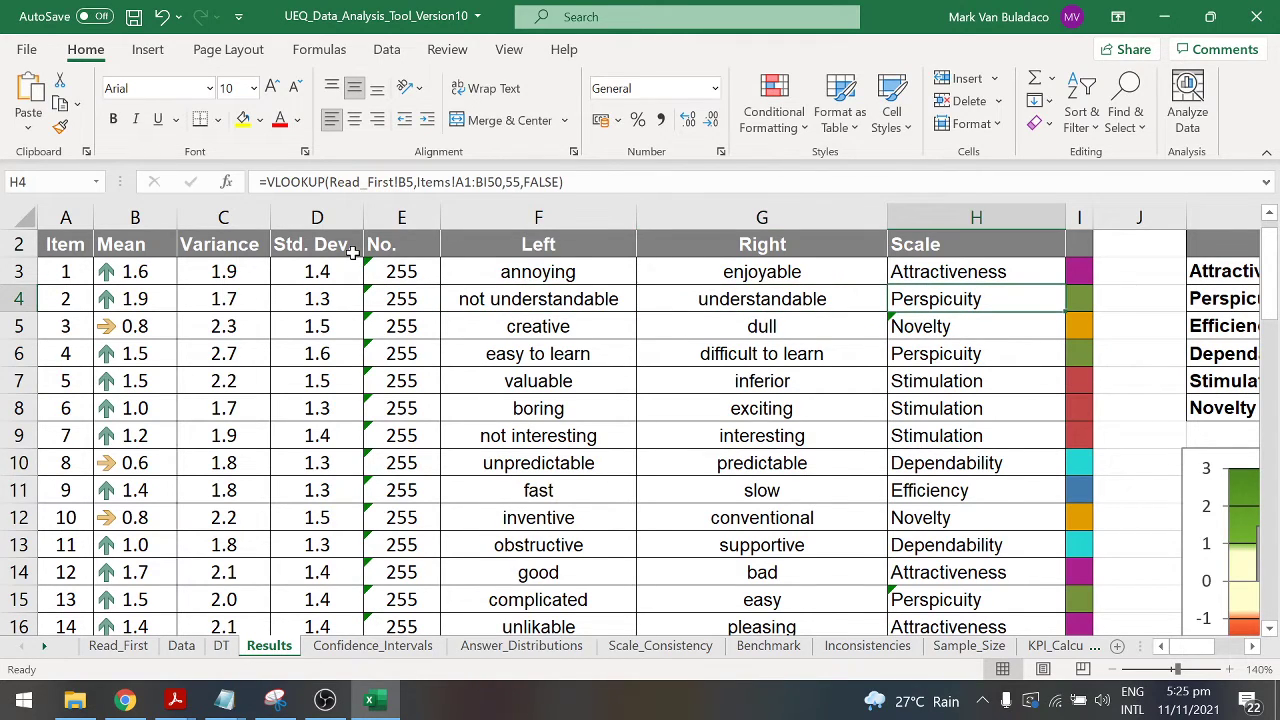
Review item 3's opposing terms and scale in row 5, and move on to item 4's scale in H6
key(Down)
key(Up)
key(Down)
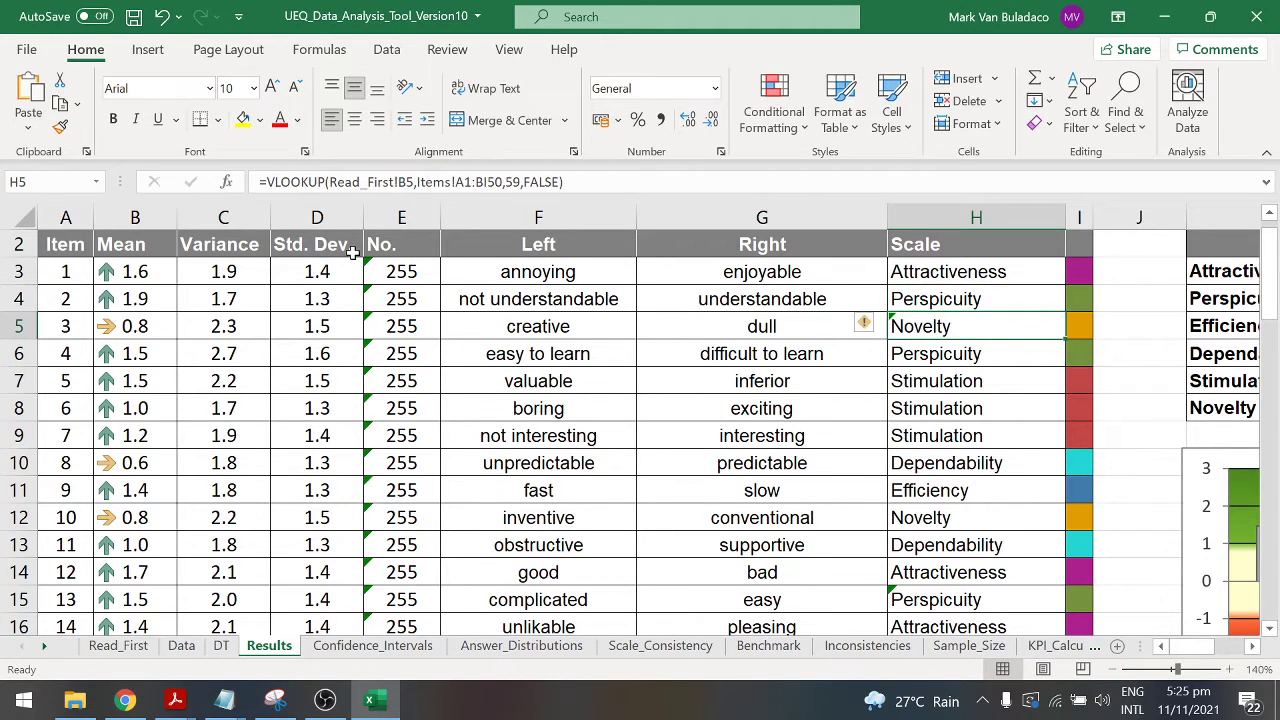
key(Left)
key(Left)
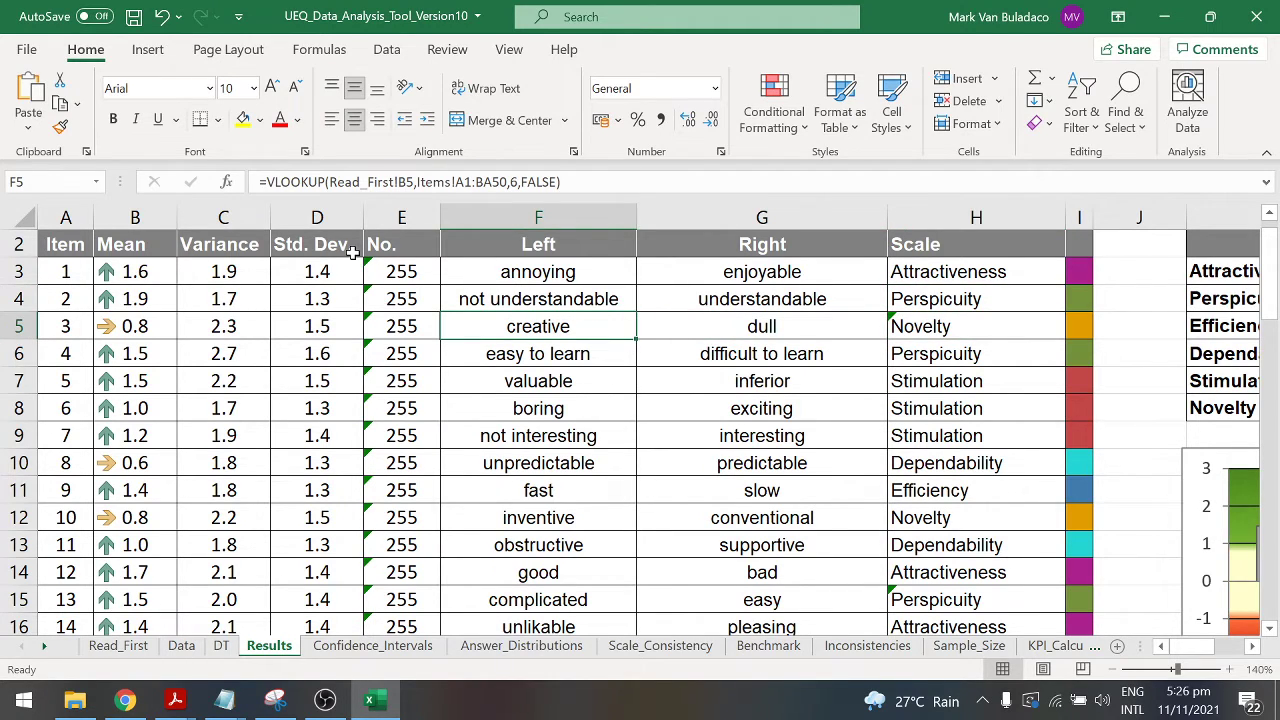
key(Right)
key(Right)
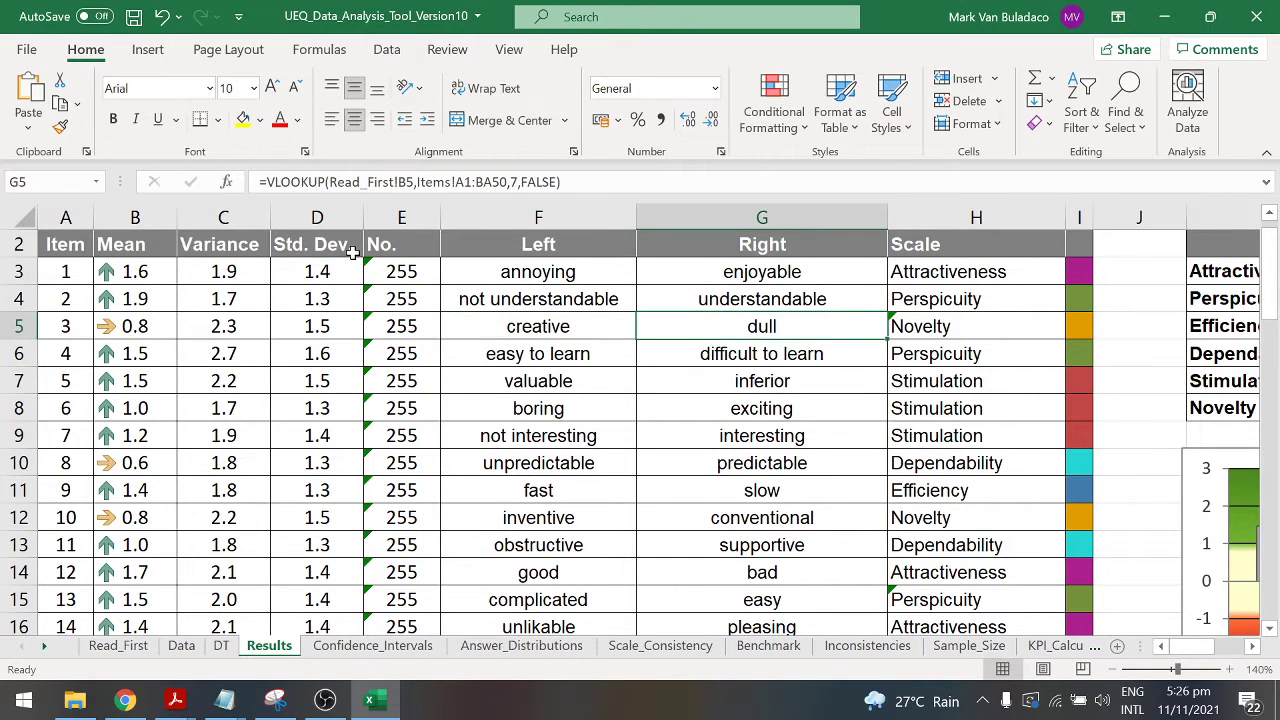
key(Down)
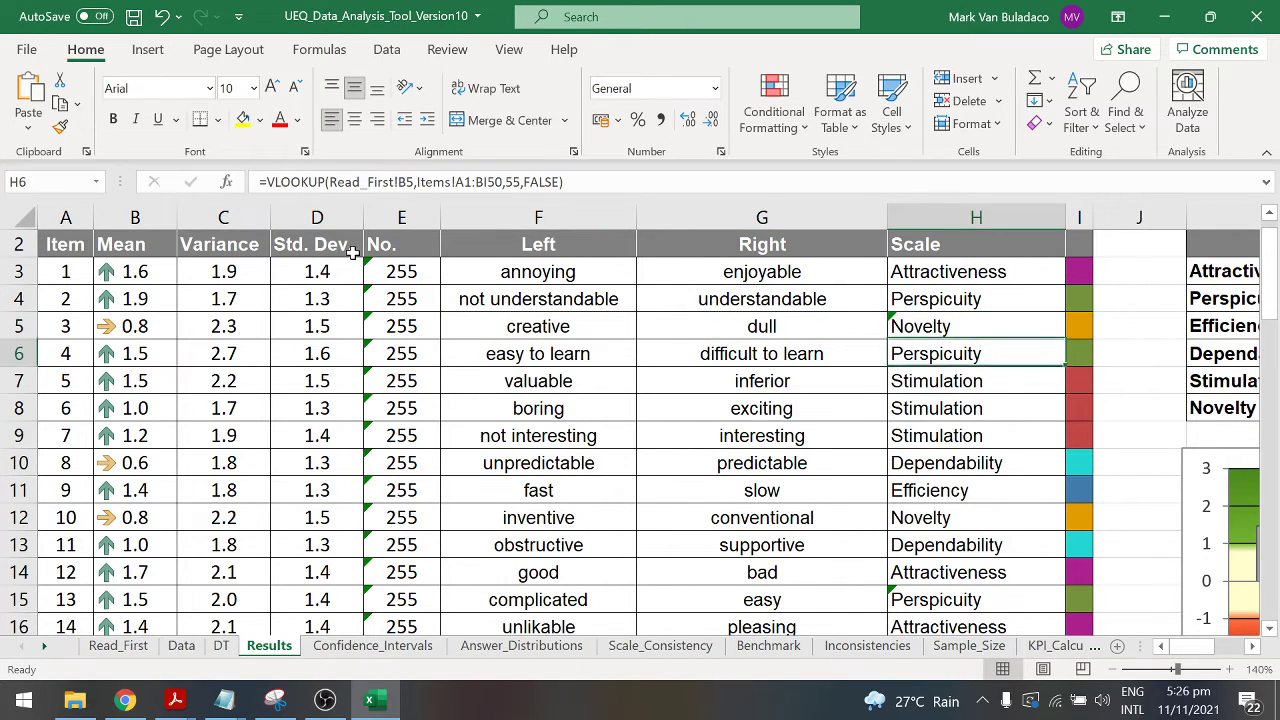
Review item 4's Left term in F6 and return to its Scale assignment in H6
key(Left)
key(Left)
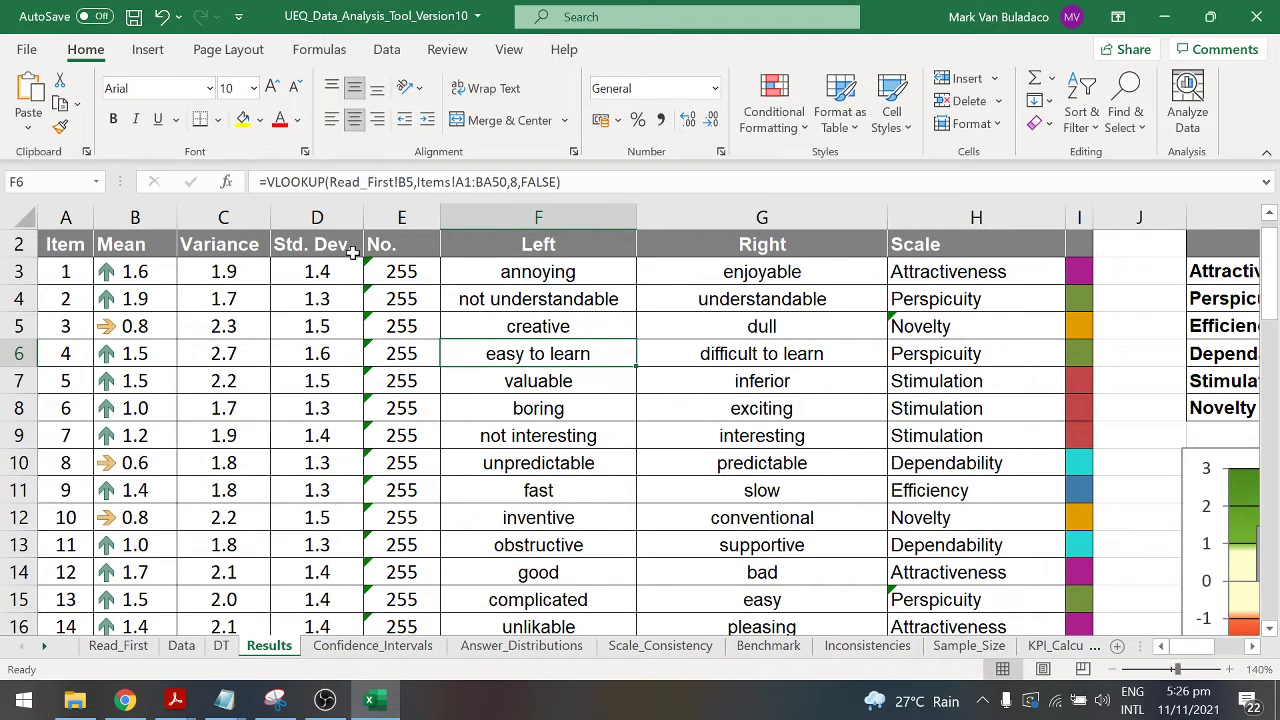
key(Right)
key(Right)
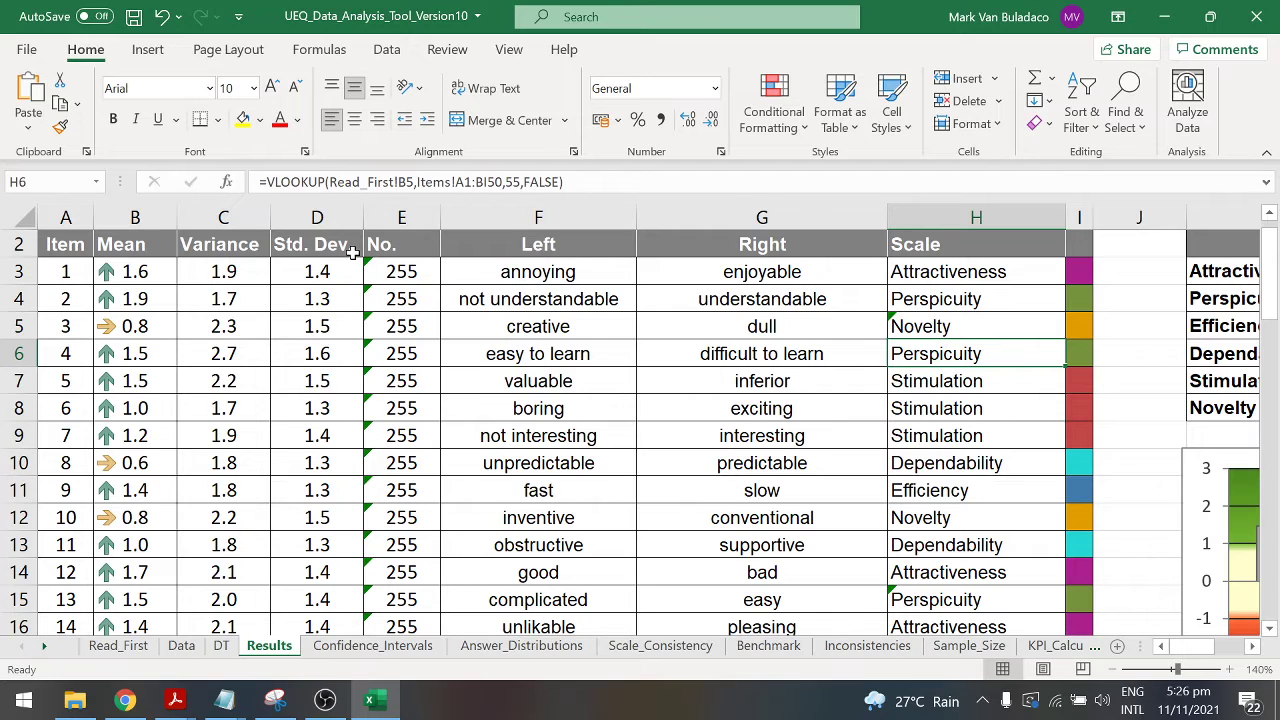
Review item 5's opposing terms in F7 and G7 and the scale it belongs to in H7
key(Down)
key(Left)
key(Left)
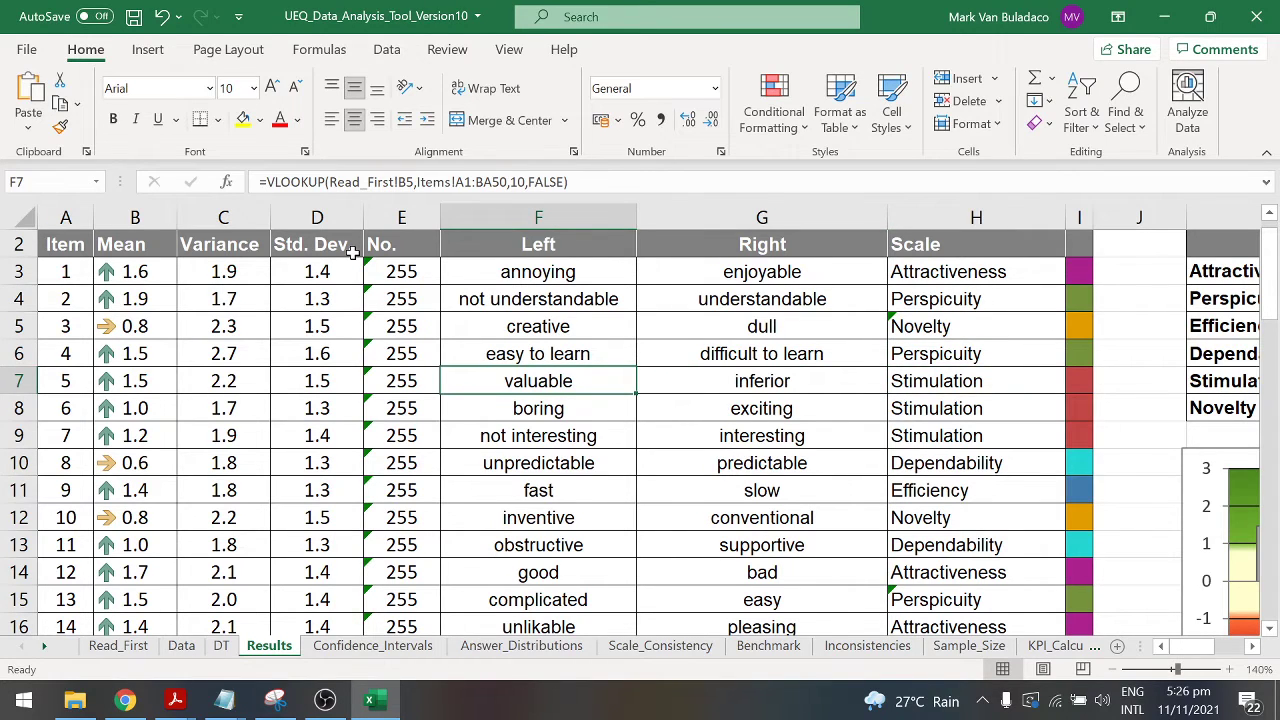
key(Right)
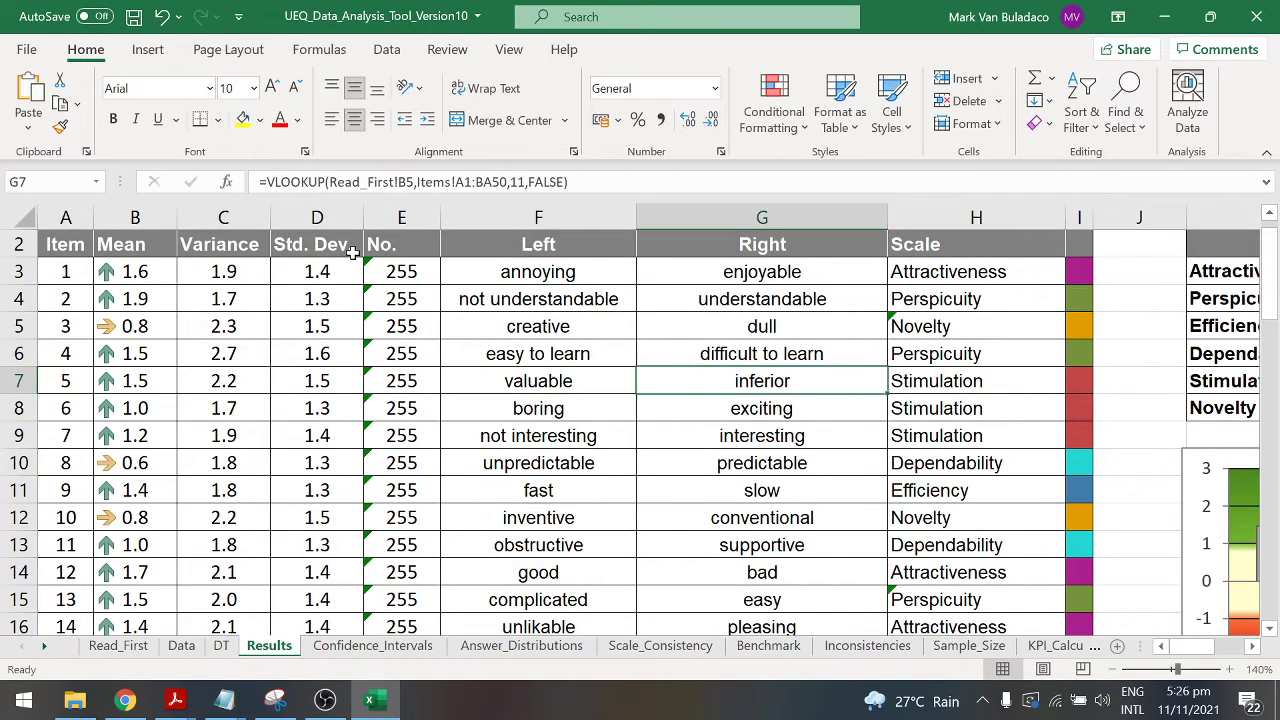
key(Right)
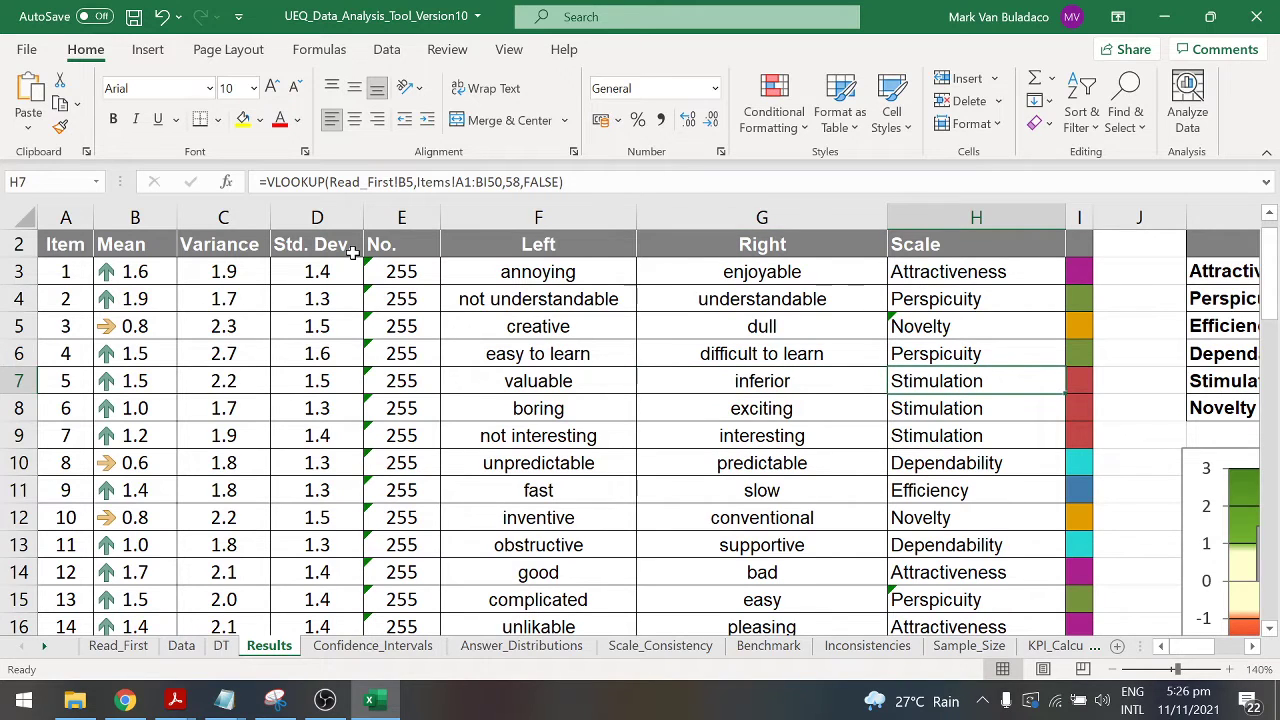
Review item 6's Left and Right terms in row 8 and its Scale assignment in H8
key(Down)
key(Left)
key(Left)
key(Left)
key(Right)
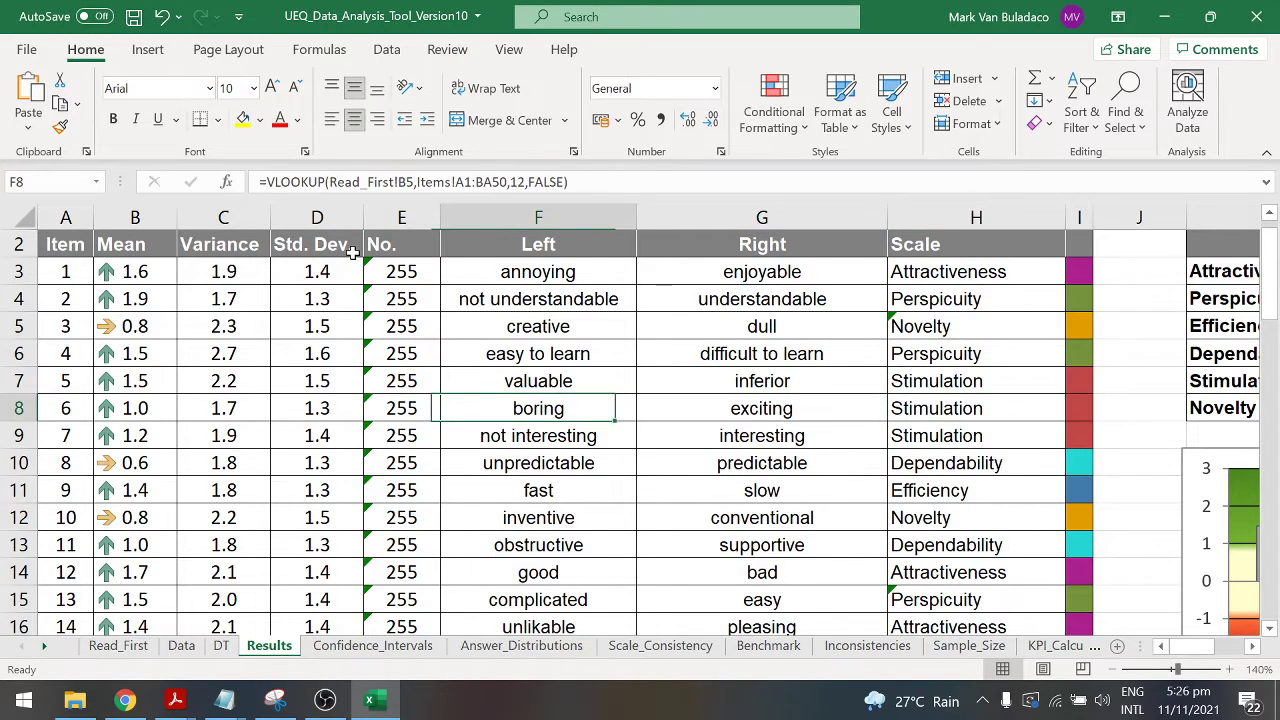
key(Right)
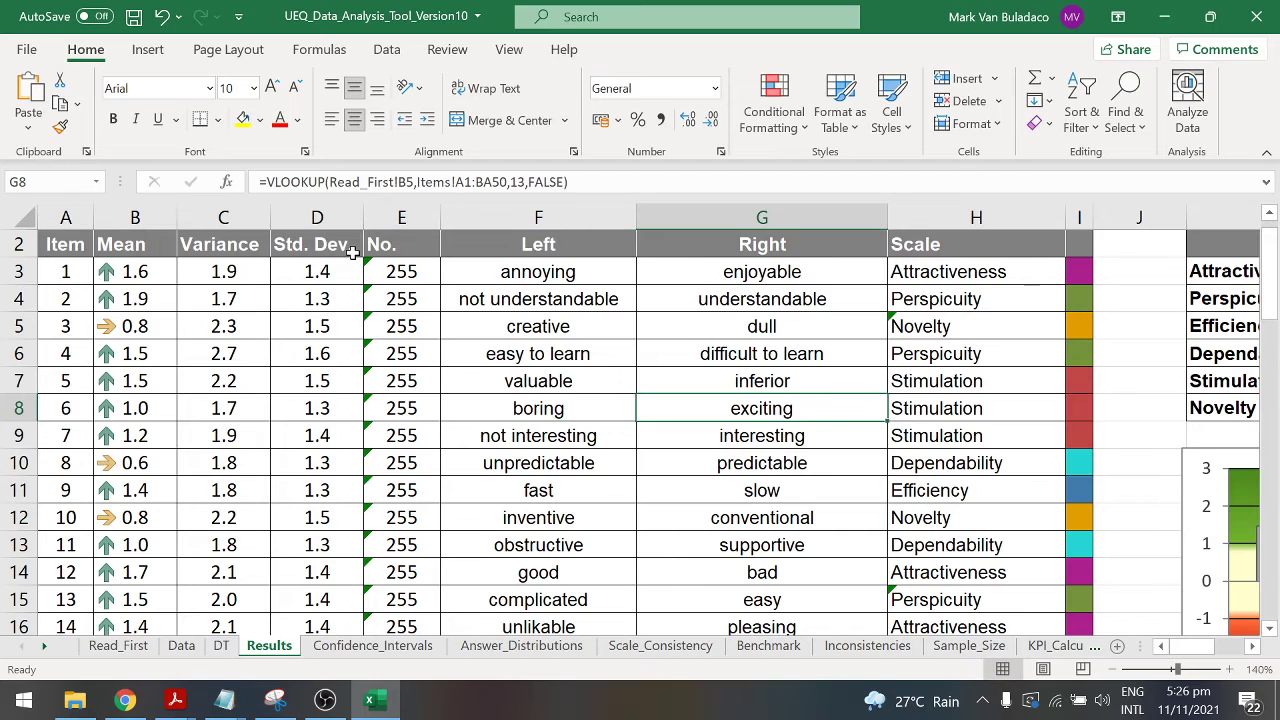
key(Right)
Review item 7's opposing terms in row 9 and the scale it belongs to in H9
key(Down)
key(Left)
key(Left)
key(Right)
key(Left)
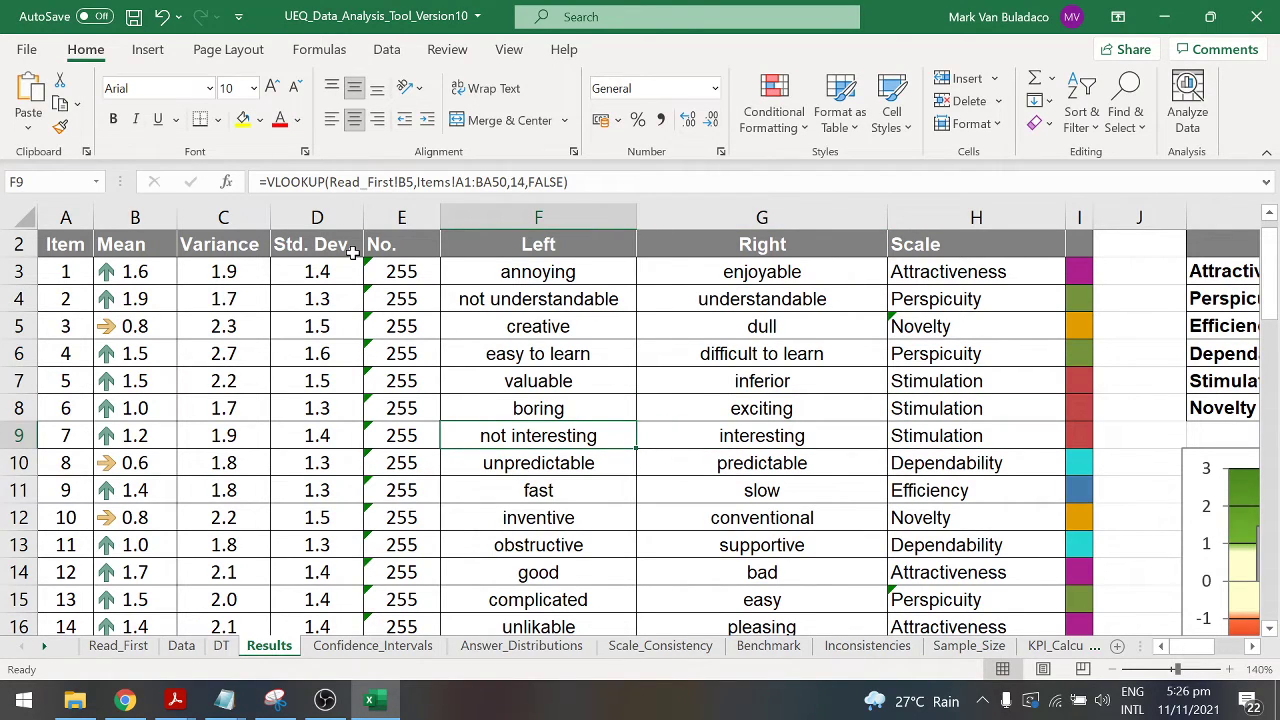
key(Right)
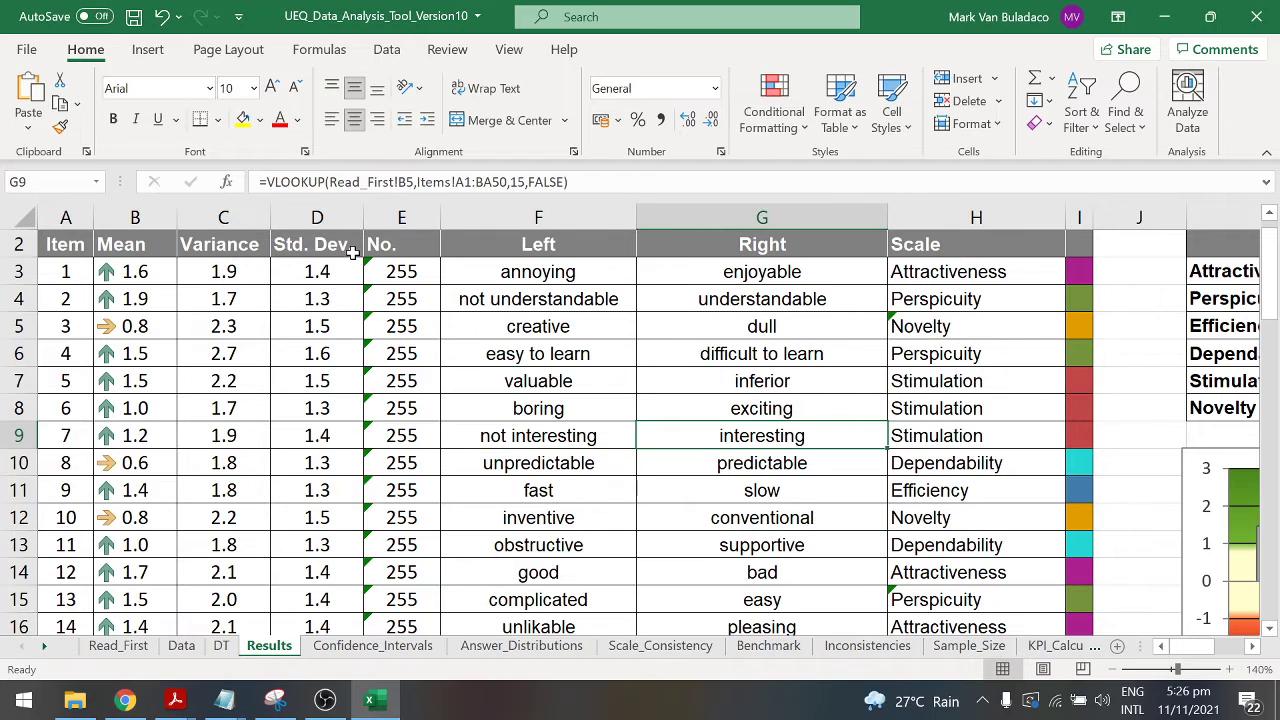
key(Right)
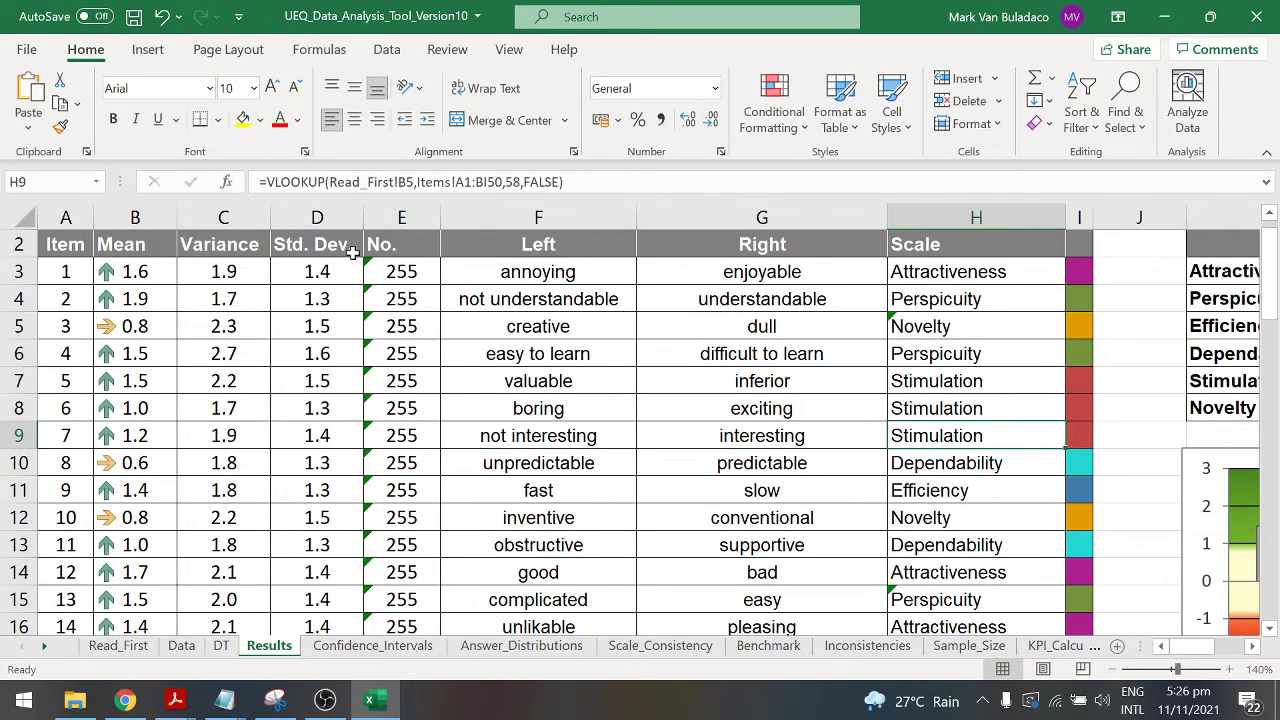
Examine item 8's Left and Right terms in row 10 and its Scale assignment in H10
key(Down)
key(Left)
key(Left)
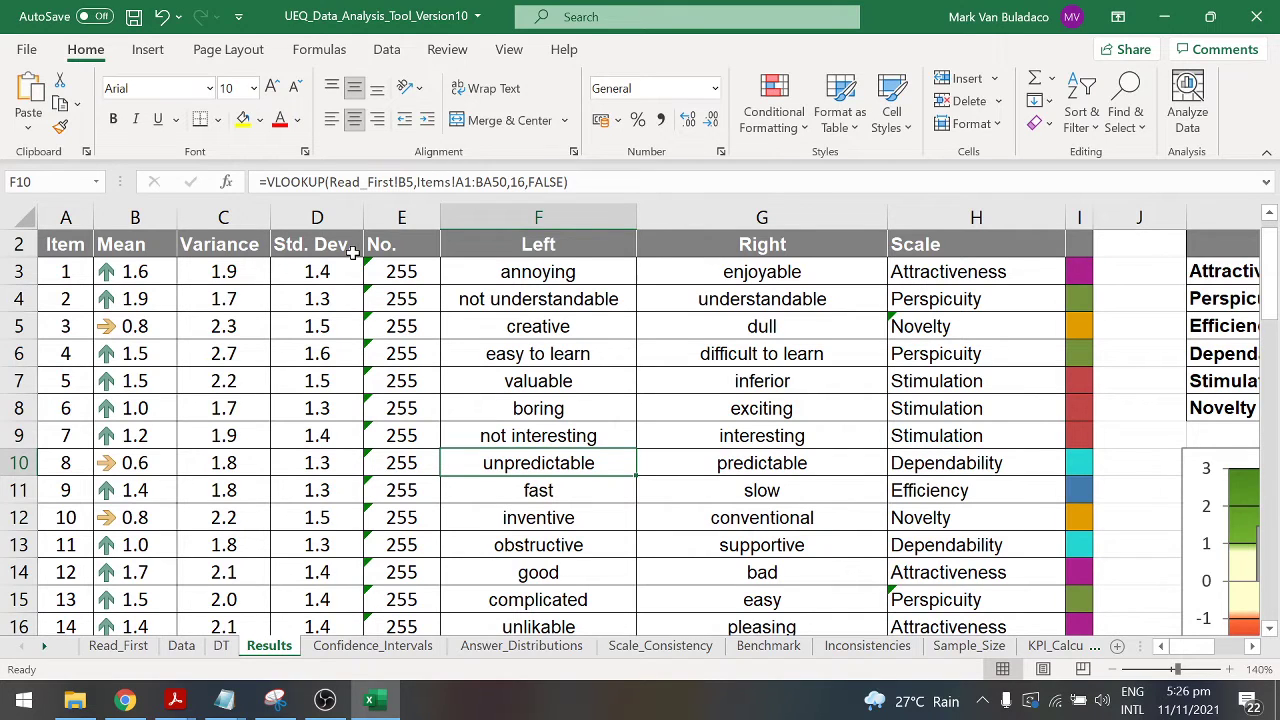
key(Right)
key(Right)
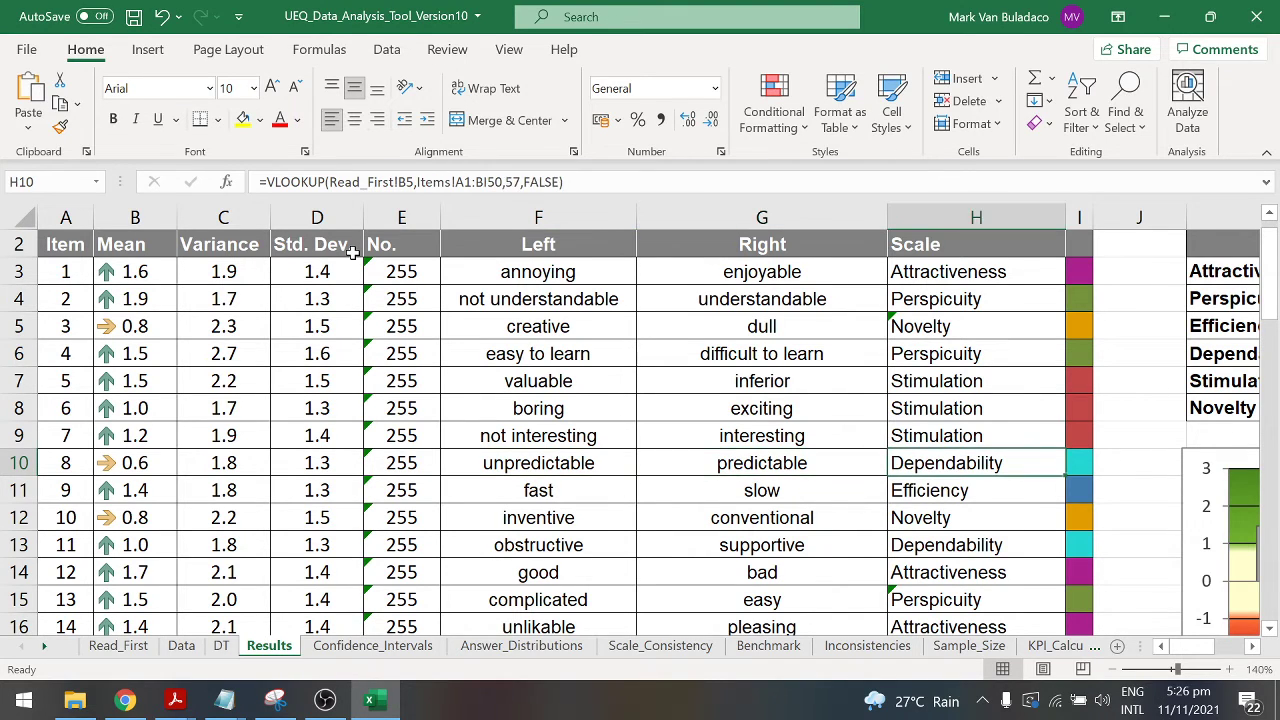
Examine item 9's opposing terms in row 11 and the scale it belongs to in H11
key(Down)
key(Left)
key(Left)
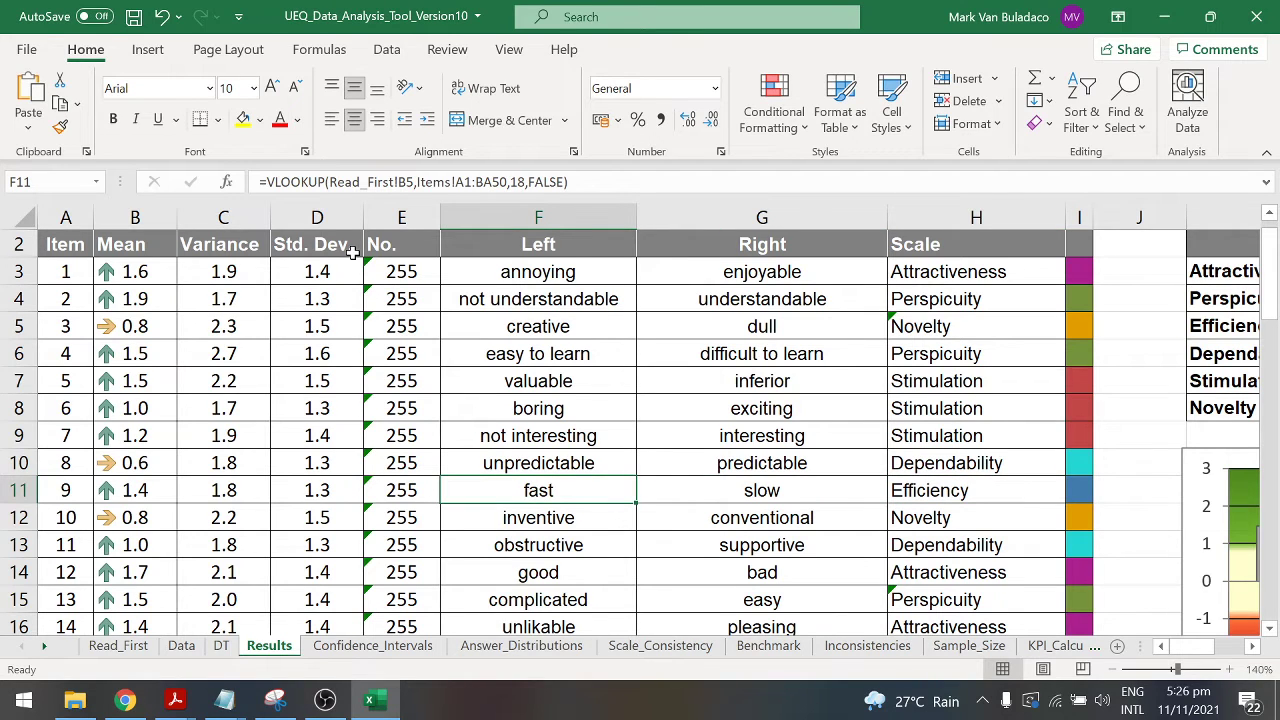
key(Right)
key(Right)
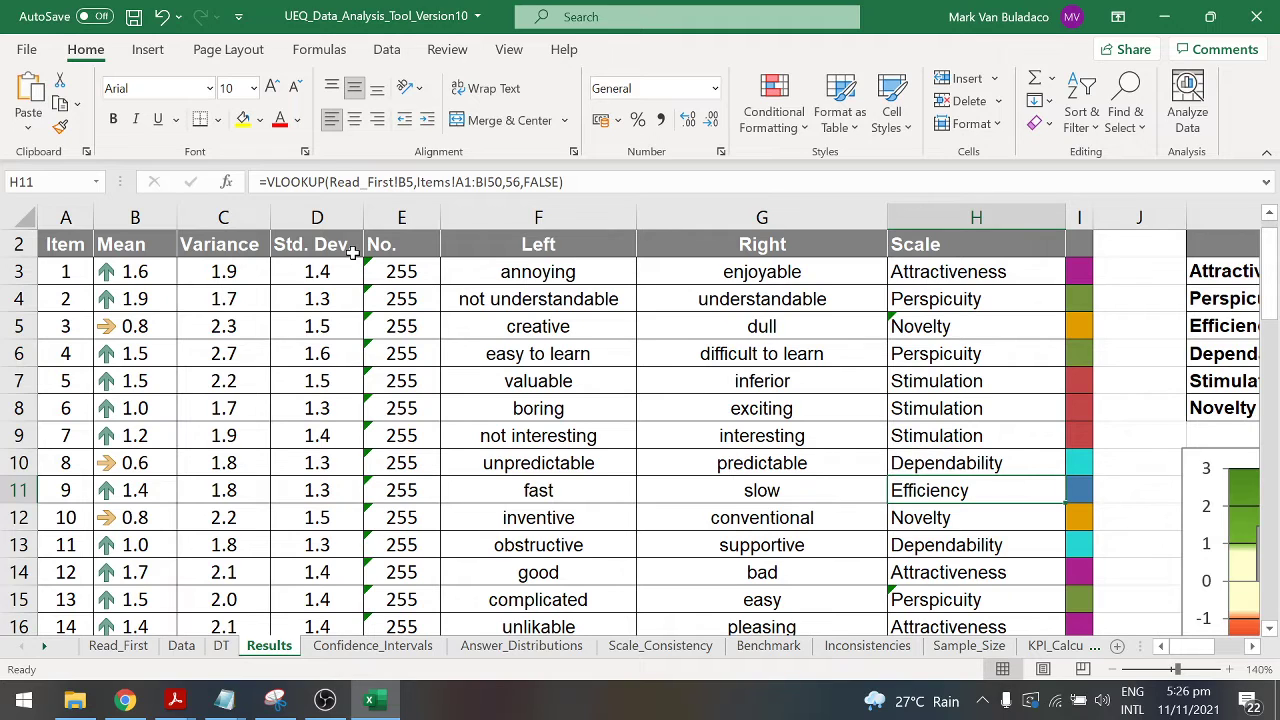
Examine item 10's opposing terms in row 12 and its Scale assignment in H12
key(Down)
key(Left)
key(Left)
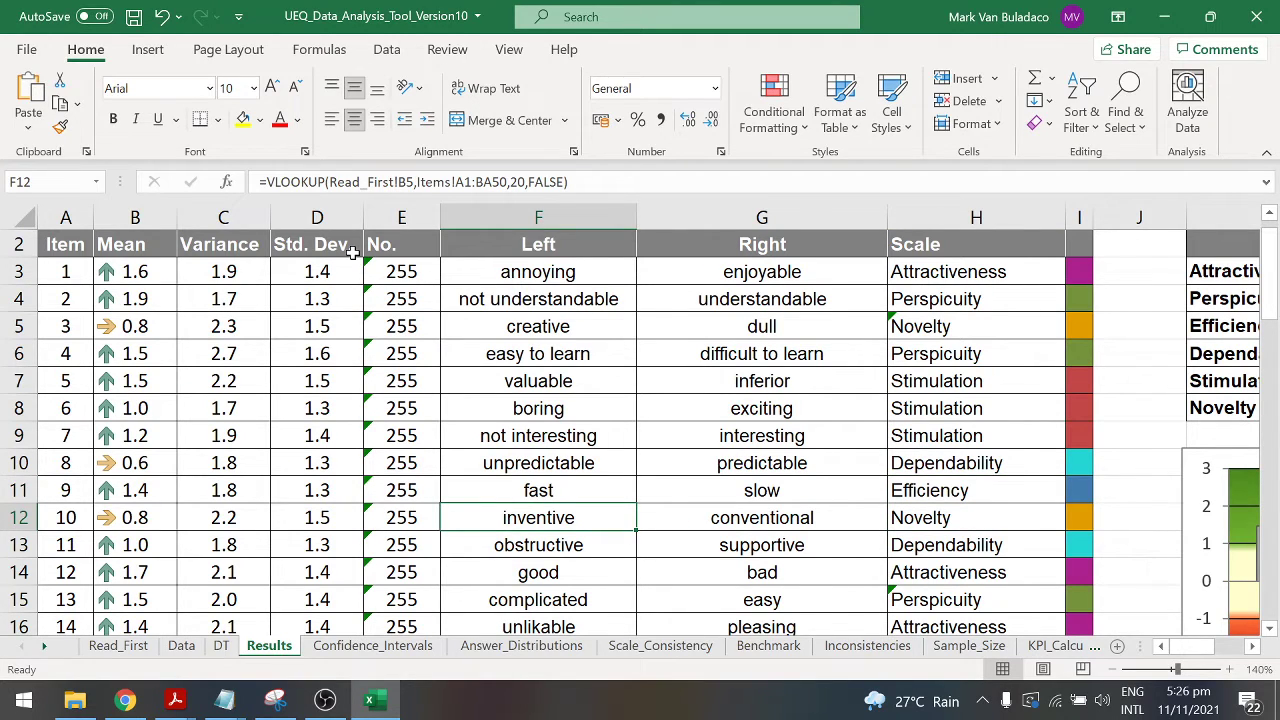
key(Right)
key(Right)
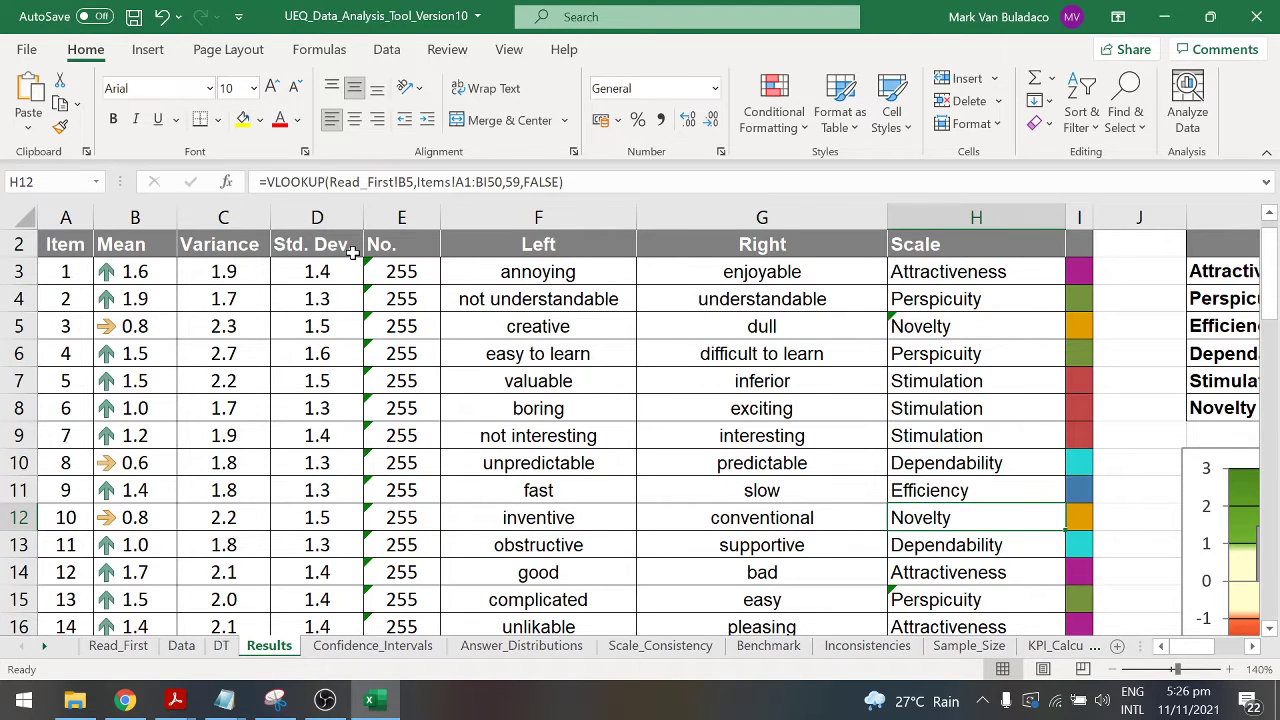
Look over the remaining items 11 to 26 in the item table and the explanatory text above it
key(Down)
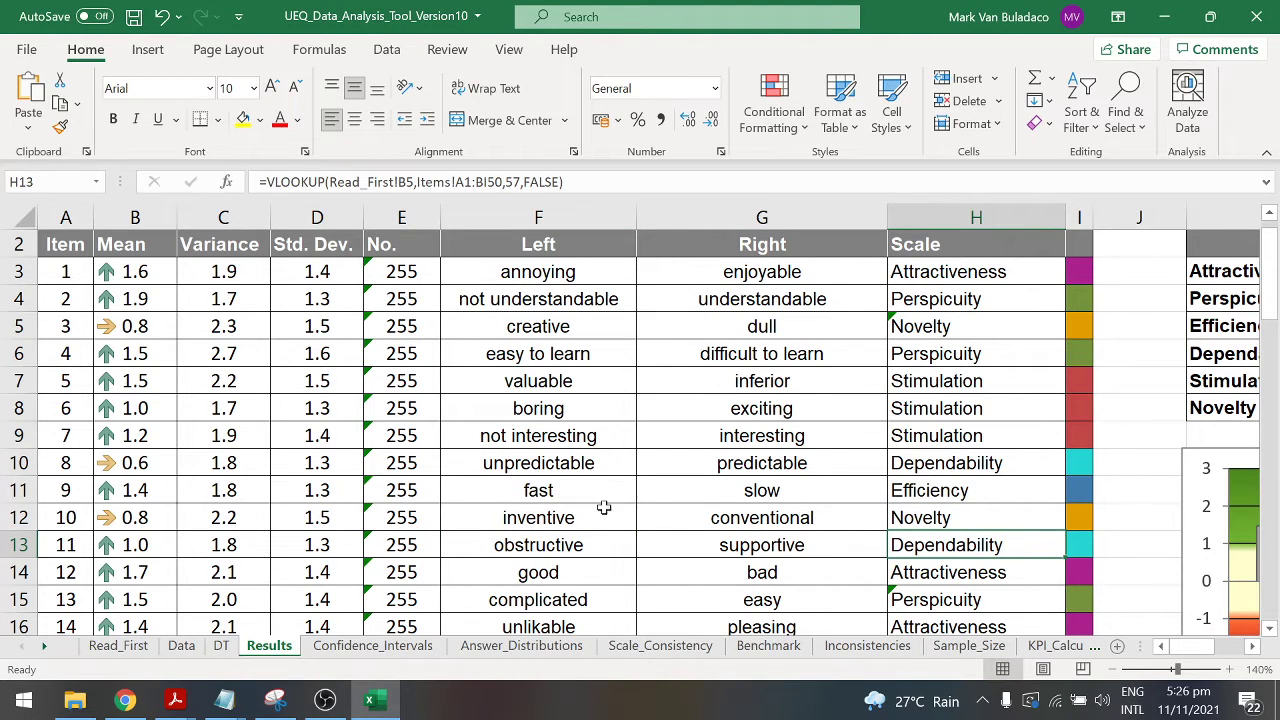
scroll(689, 540, down, 4)
scroll(689, 543, down, 1)
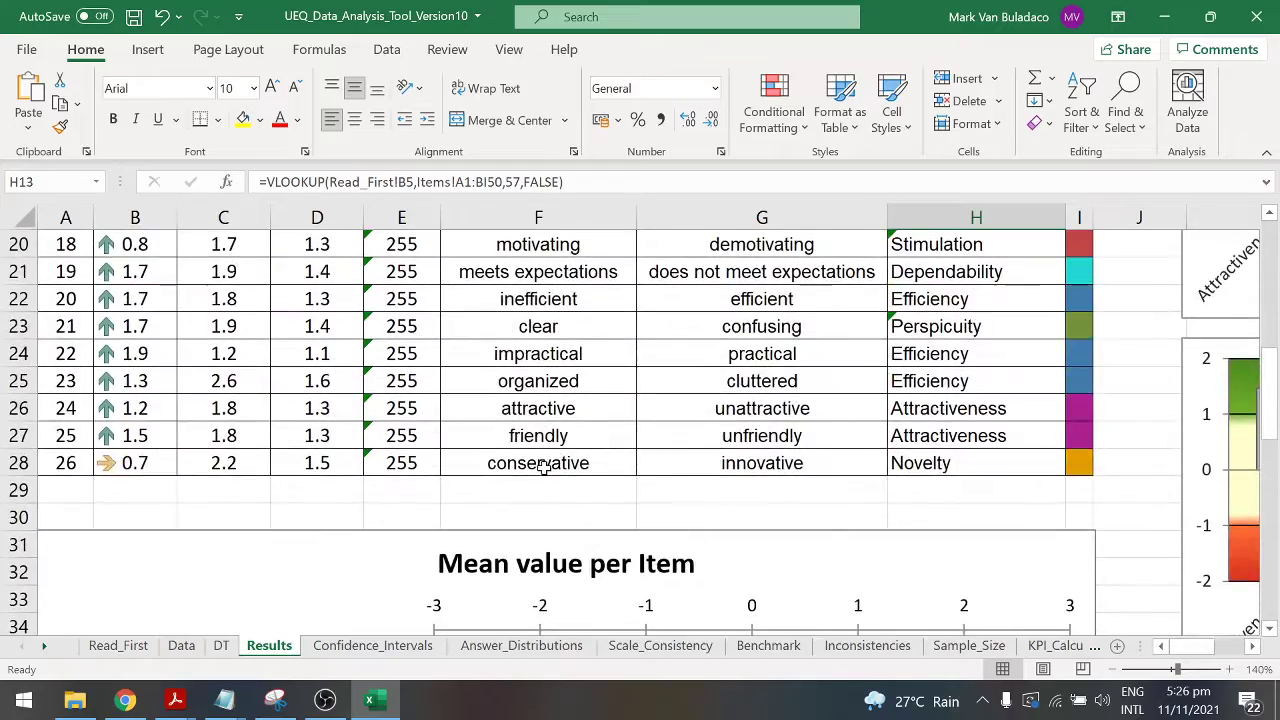
scroll(560, 465, up, 5)
scroll(565, 463, up, 2)
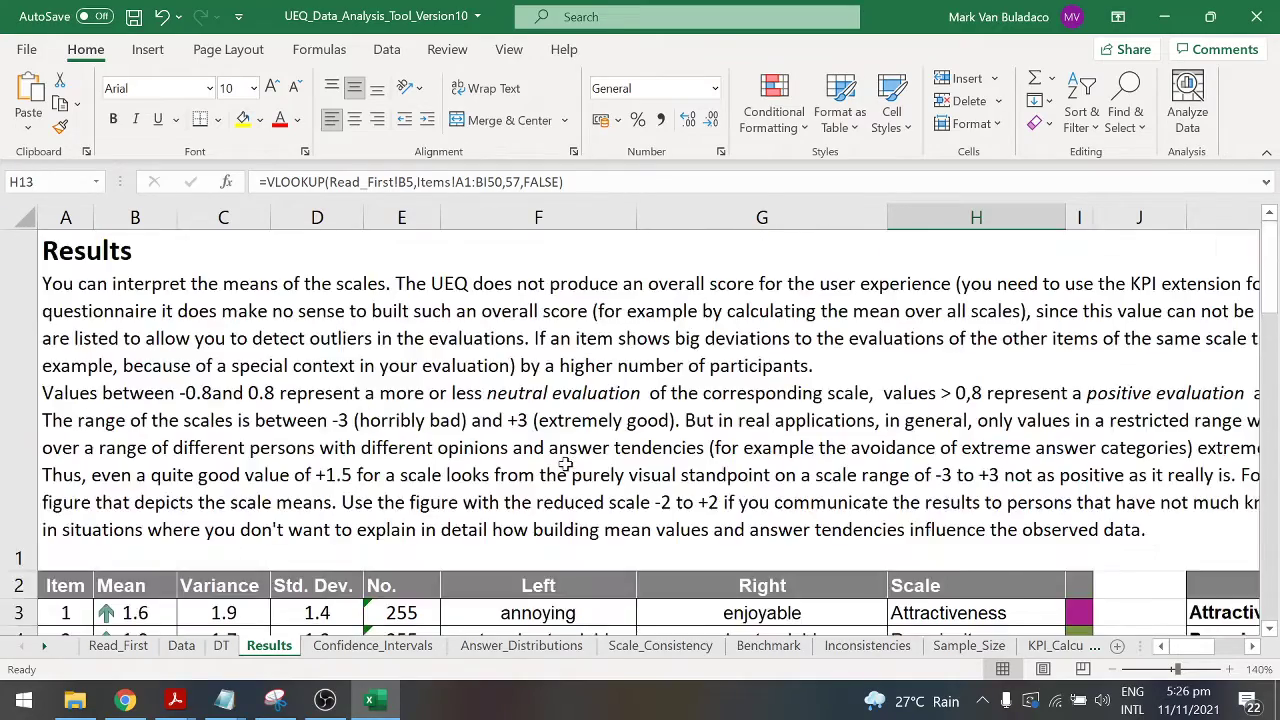
scroll(565, 463, down, 1)
scroll(565, 463, up, 1)
scroll(565, 463, down, 2)
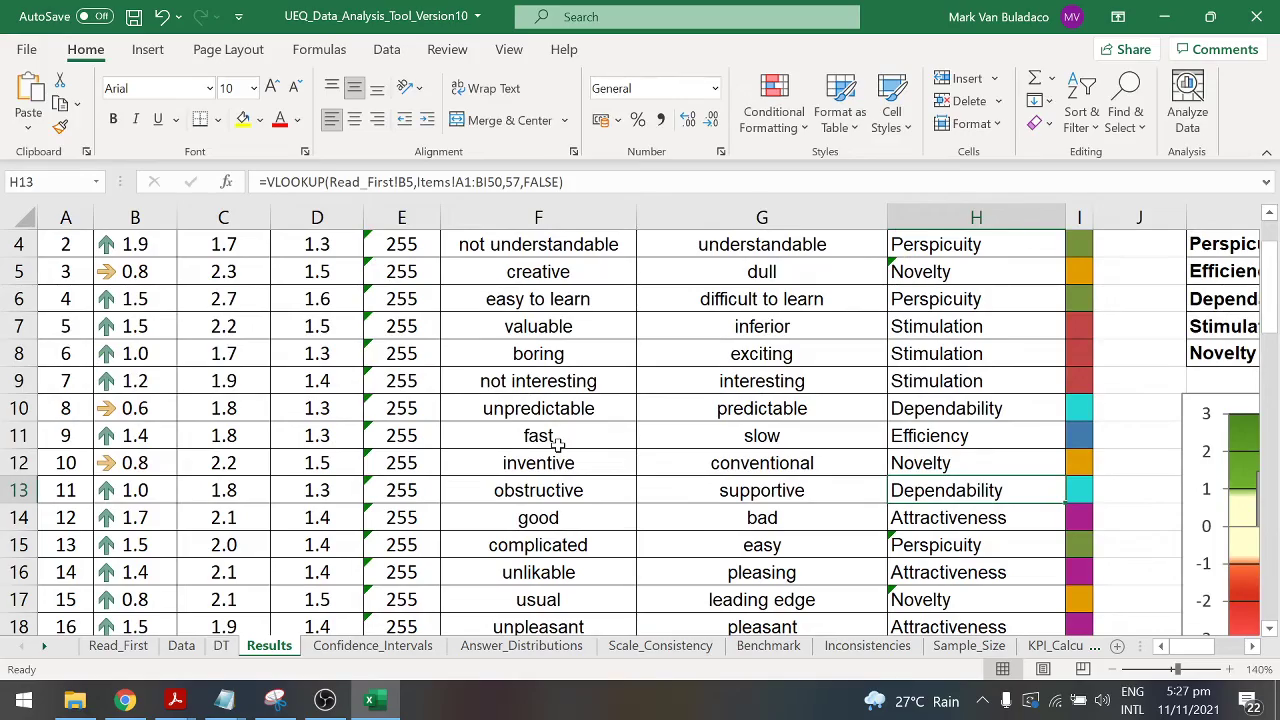
scroll(558, 443, up, 2)
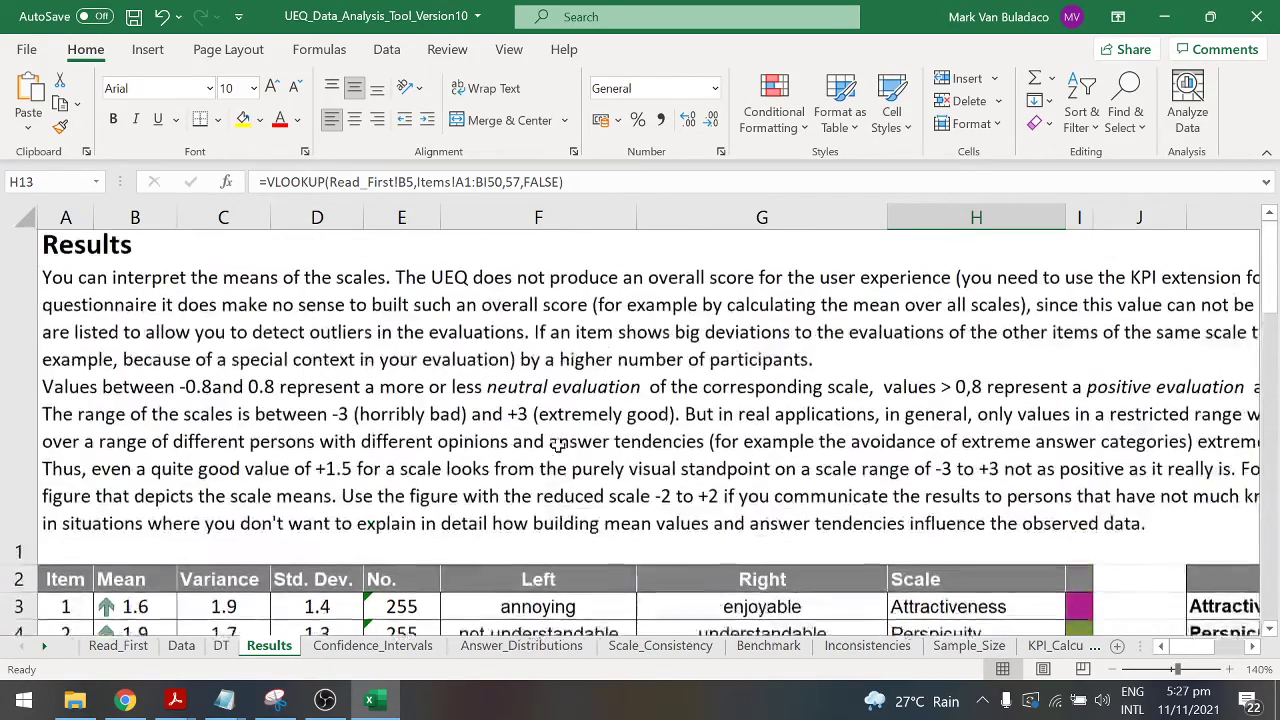
scroll(565, 447, down, 3)
scroll(938, 472, down, 1)
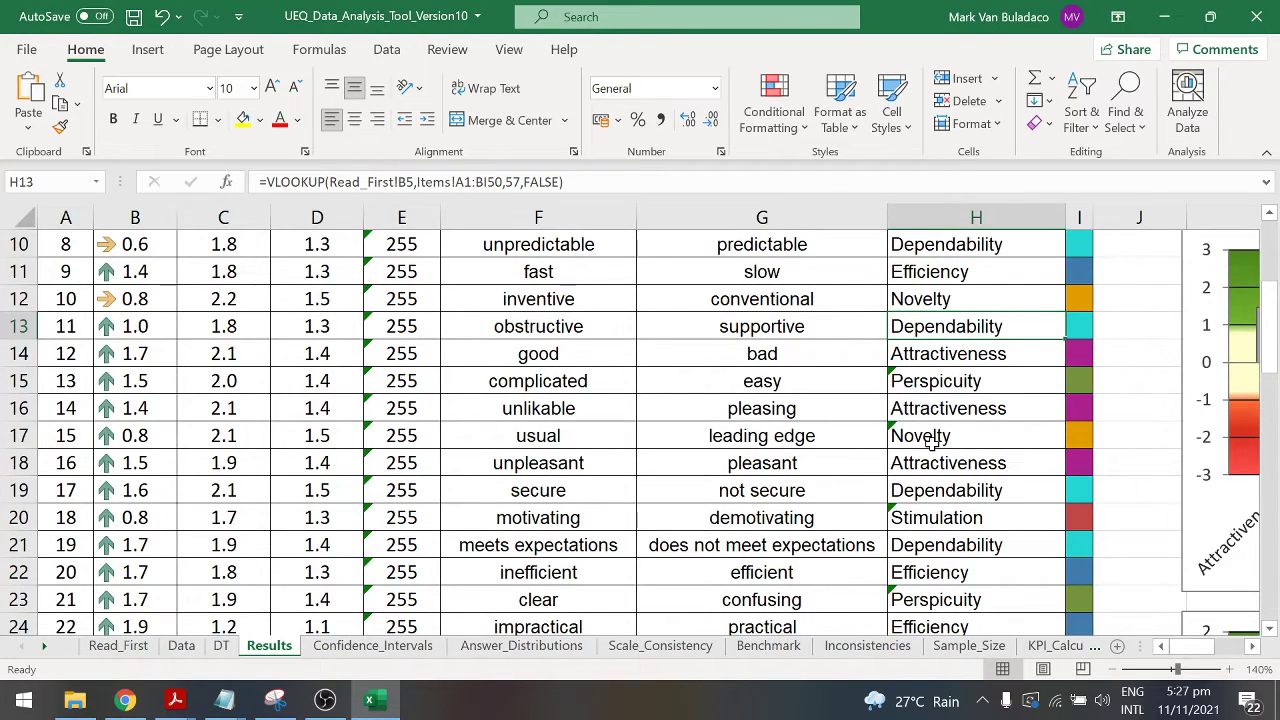
scroll(890, 430, down, 3)
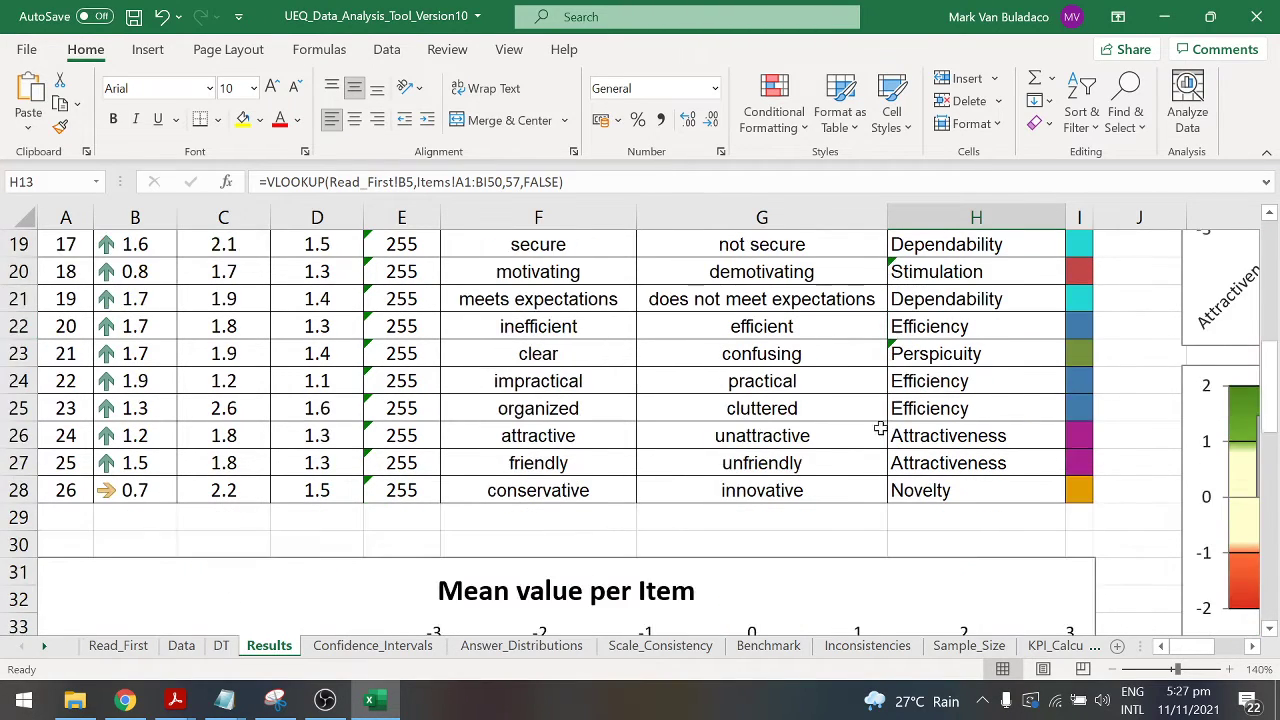
scroll(400, 527, up, 2)
scroll(280, 524, up, 4)
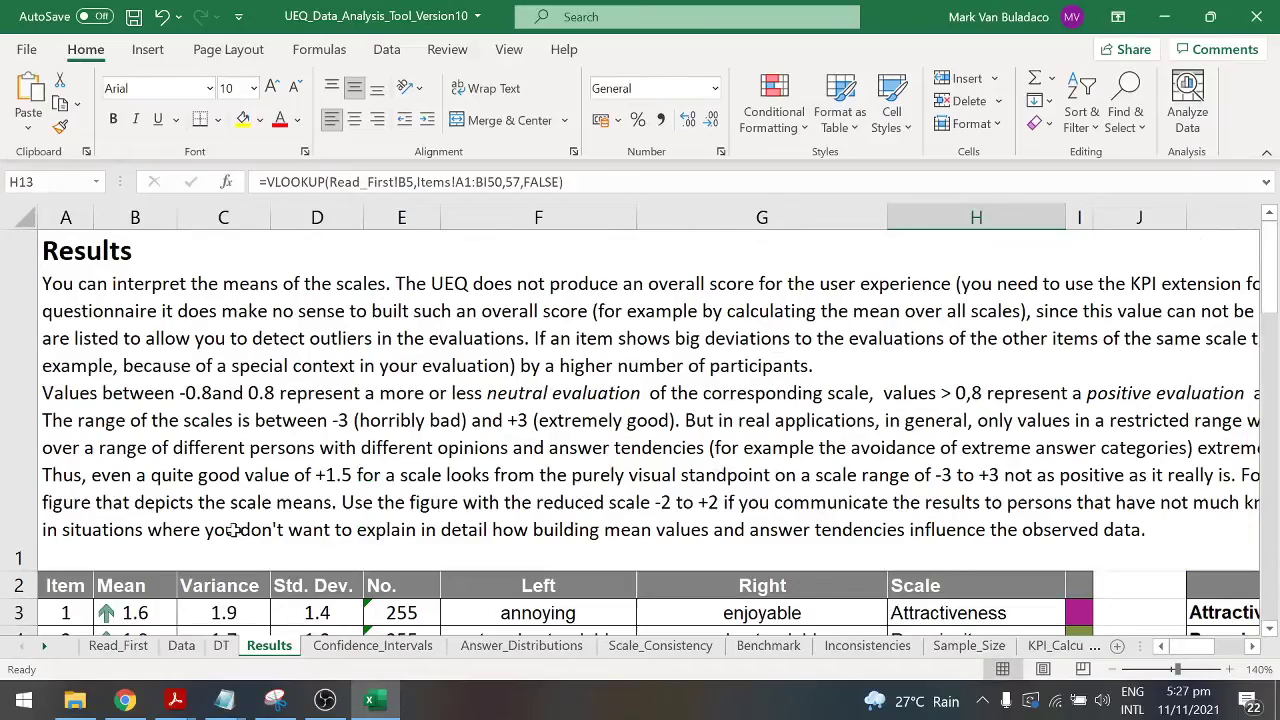
Revisit the Mean, Variance and Std. Dev. column headers in row 2 and the item rows beneath them
scroll(232, 530, down, 1)
scroll(195, 393, up, 2)
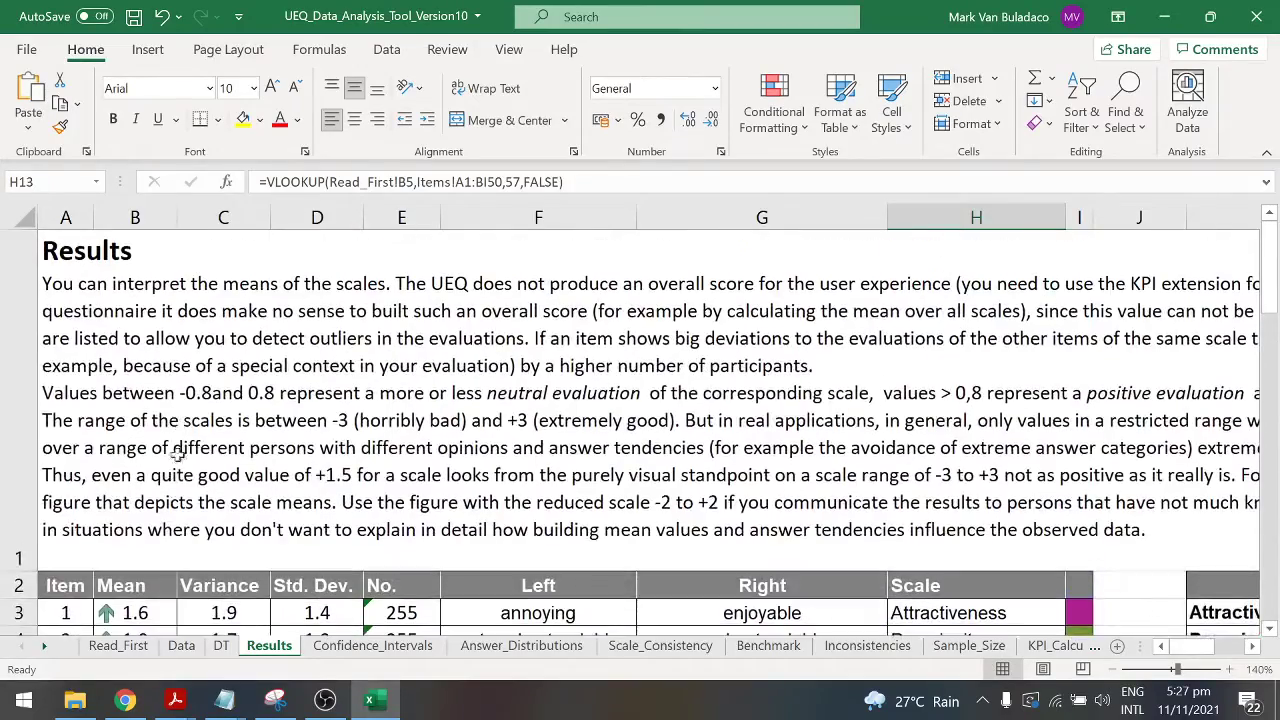
click(168, 585)
click(218, 585)
click(310, 582)
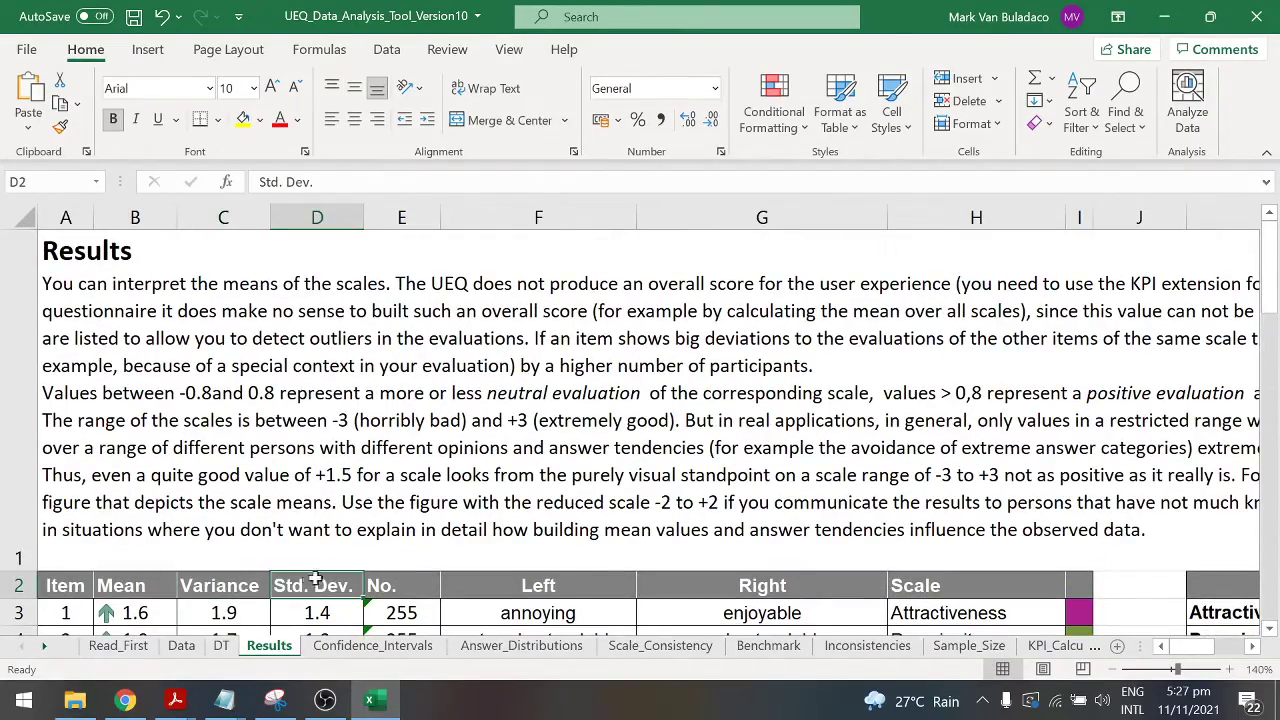
scroll(337, 476, down, 1)
scroll(337, 476, down, 1)
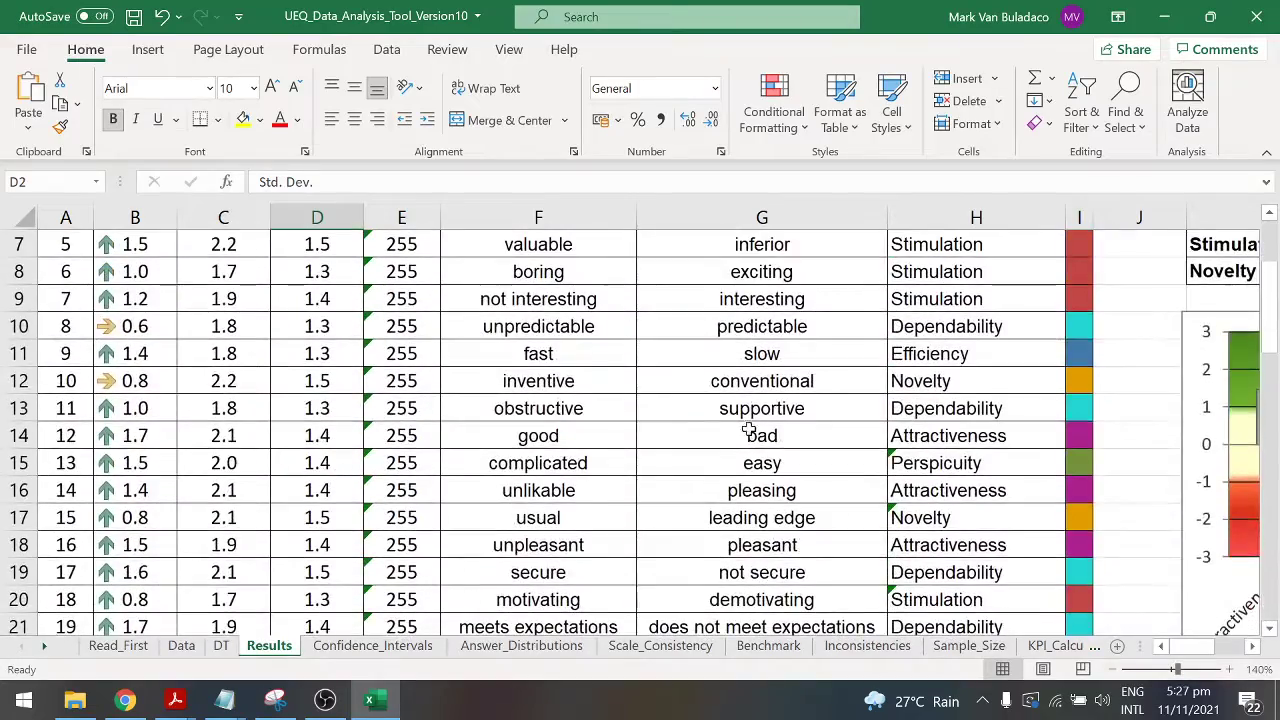
scroll(760, 426, up, 3)
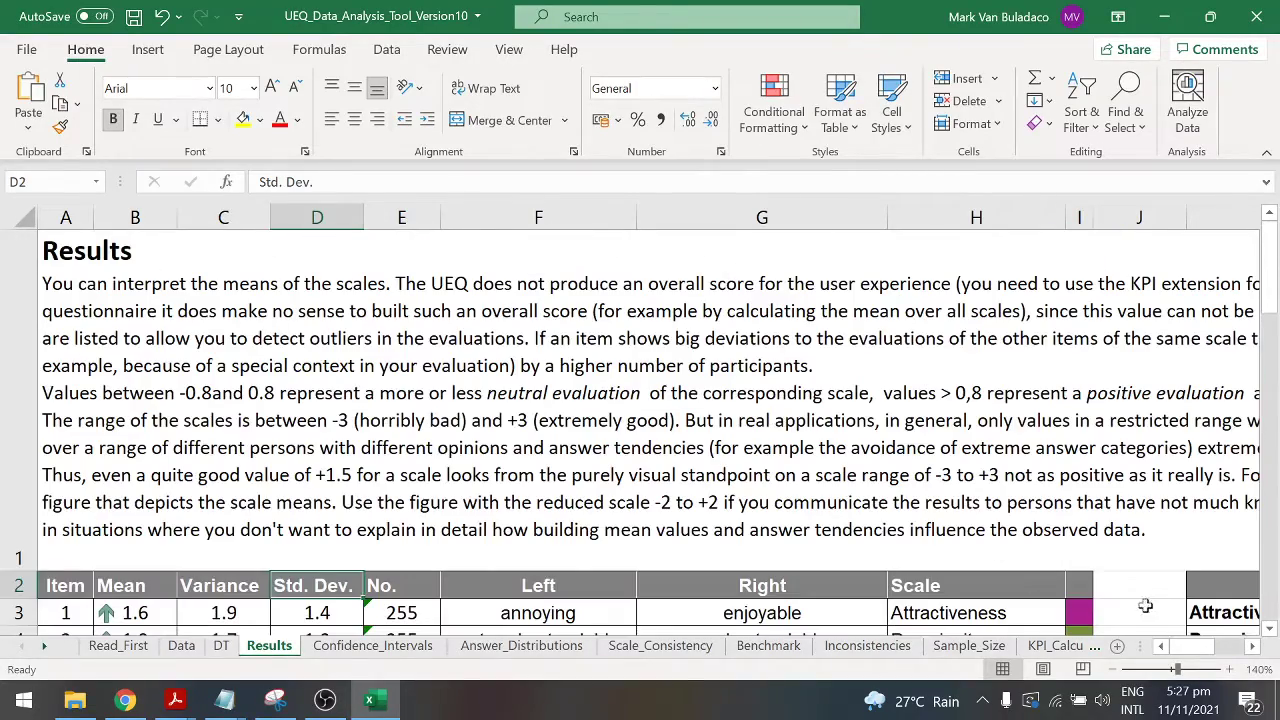
Locate the UEQ Scales (Mean and Variance) table in columns K to M and highlight its six scale rows at 130% zoom
click(1251, 646)
click(1251, 646)
click(1251, 646)
click(1251, 646)
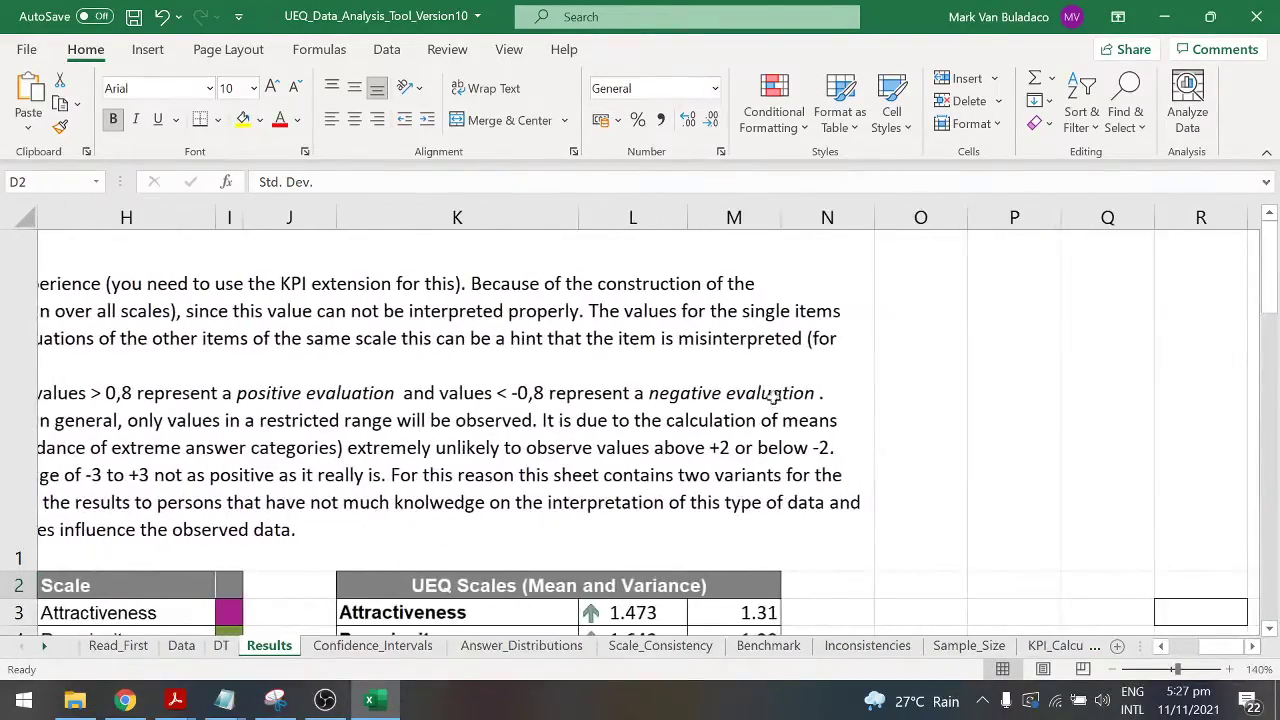
scroll(741, 366, down, 2)
scroll(741, 366, up, 3)
drag(1270, 255, 1273, 308)
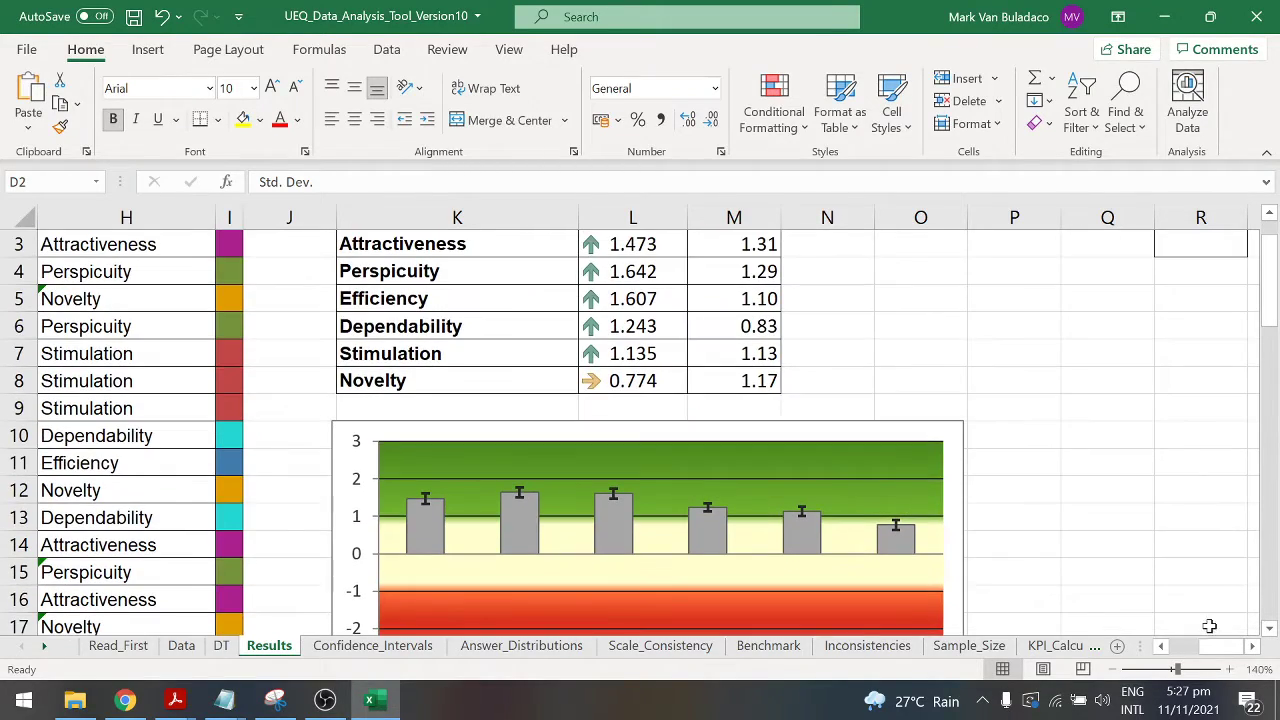
click(1124, 669)
drag(392, 250, 692, 396)
click(911, 366)
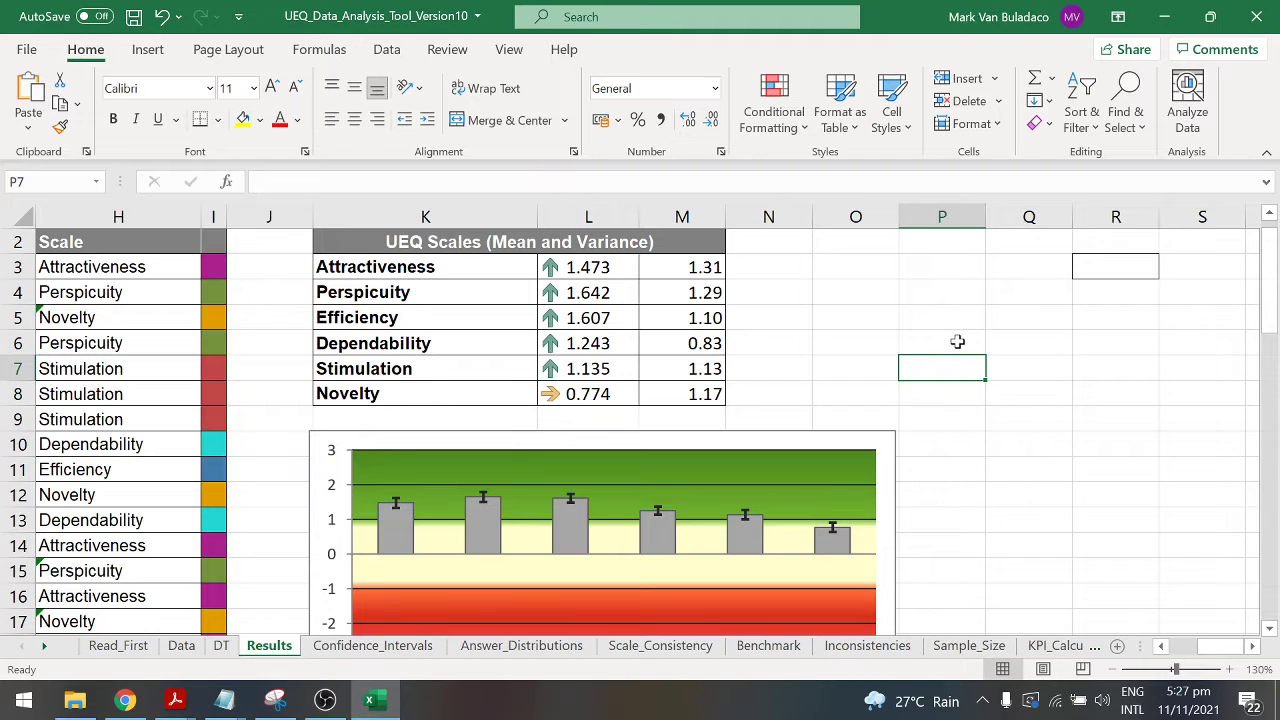
Inspect the Attractiveness scale's name, mean and variance formulas in K3, L3 and M3
click(370, 270)
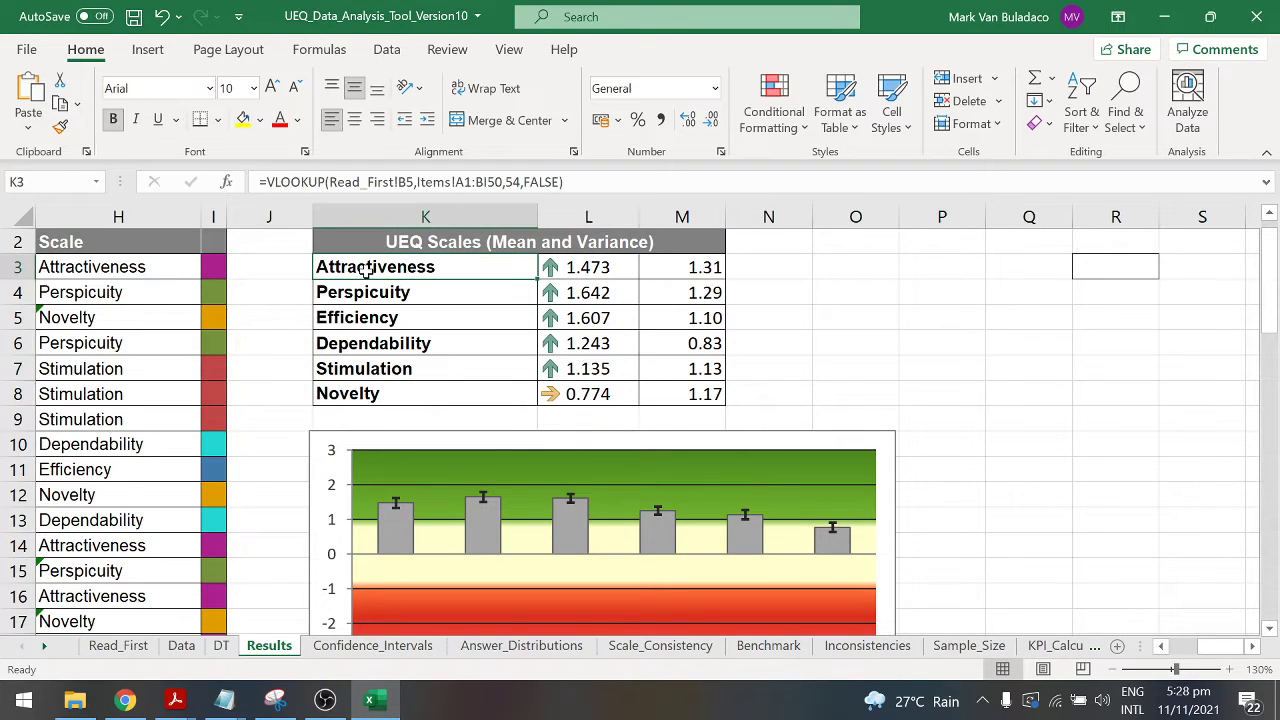
click(600, 270)
scroll(740, 365, up, 1)
scroll(743, 369, down, 2)
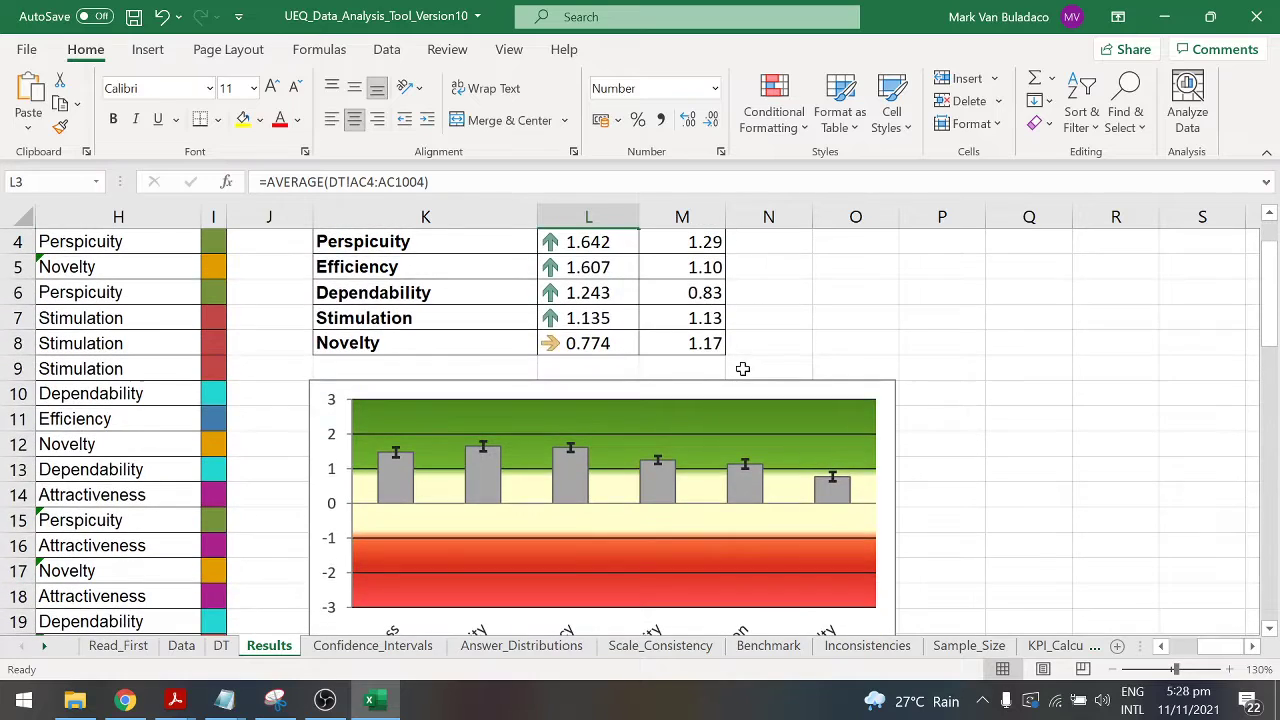
drag(1270, 305, 1275, 298)
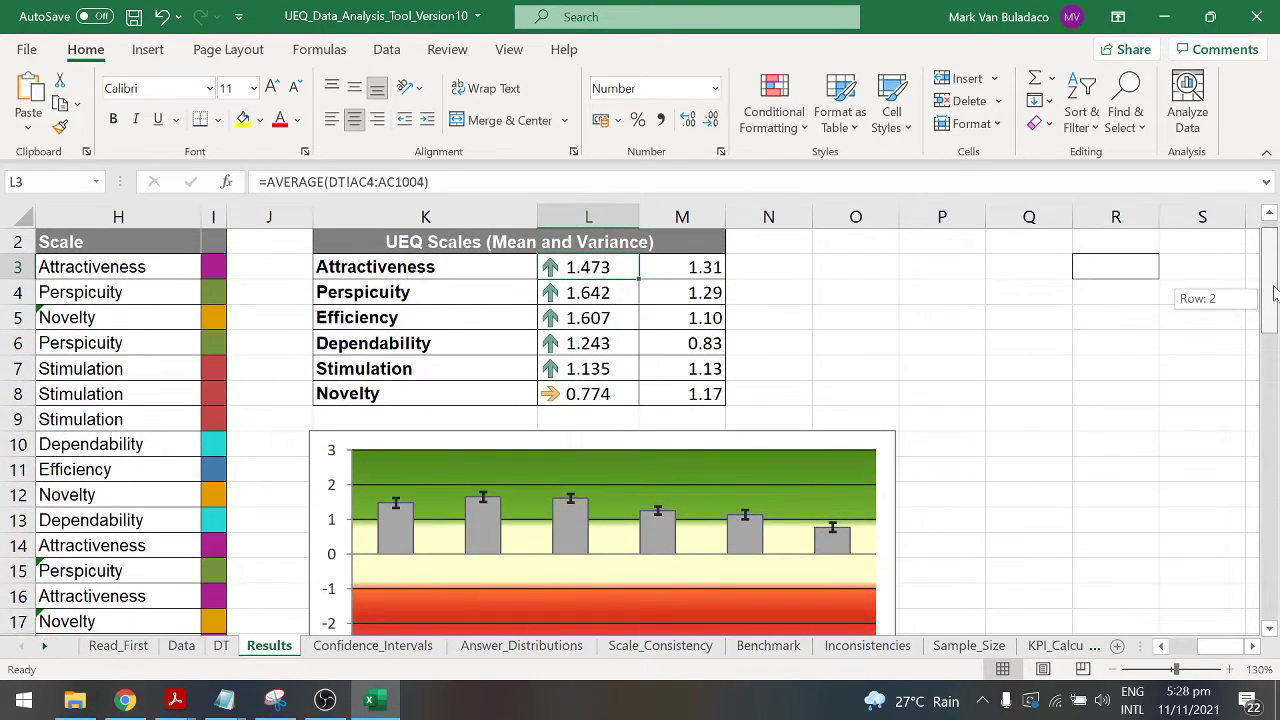
click(677, 270)
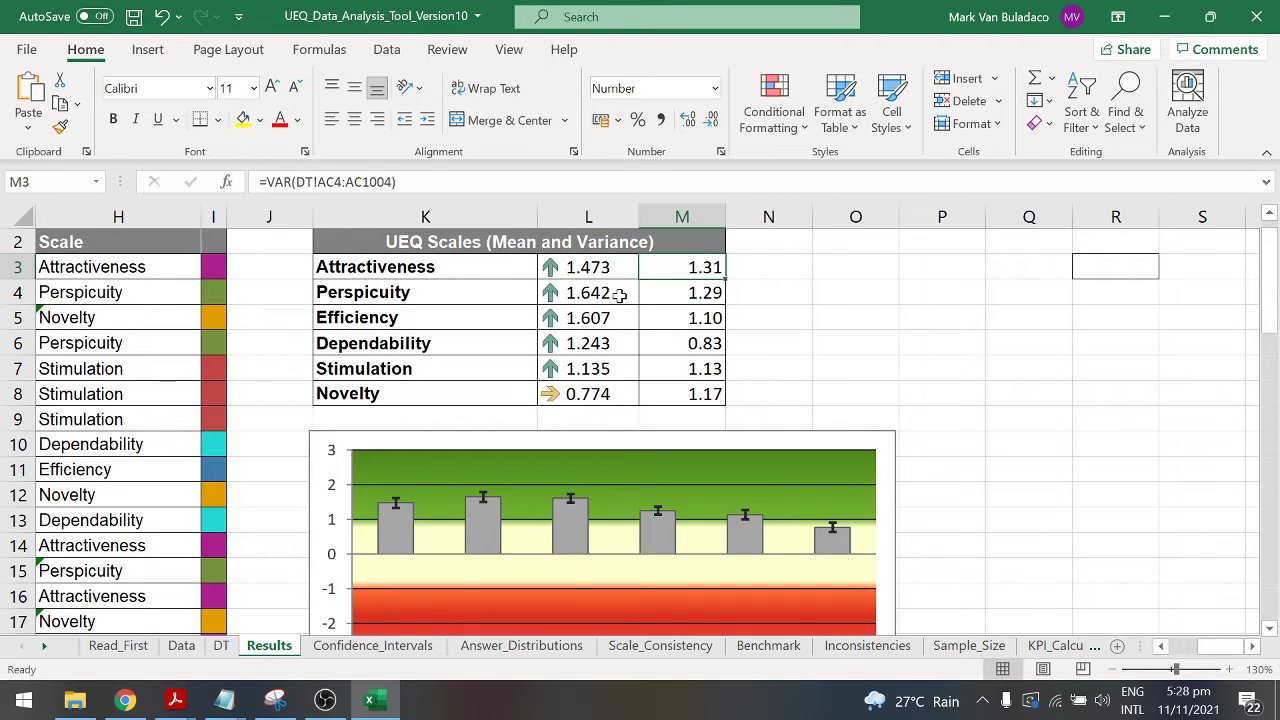
Inspect the mean and variance formulas of the Perspicuity, Efficiency and Dependability scales and the mean formulas of Stimulation and Novelty
click(620, 295)
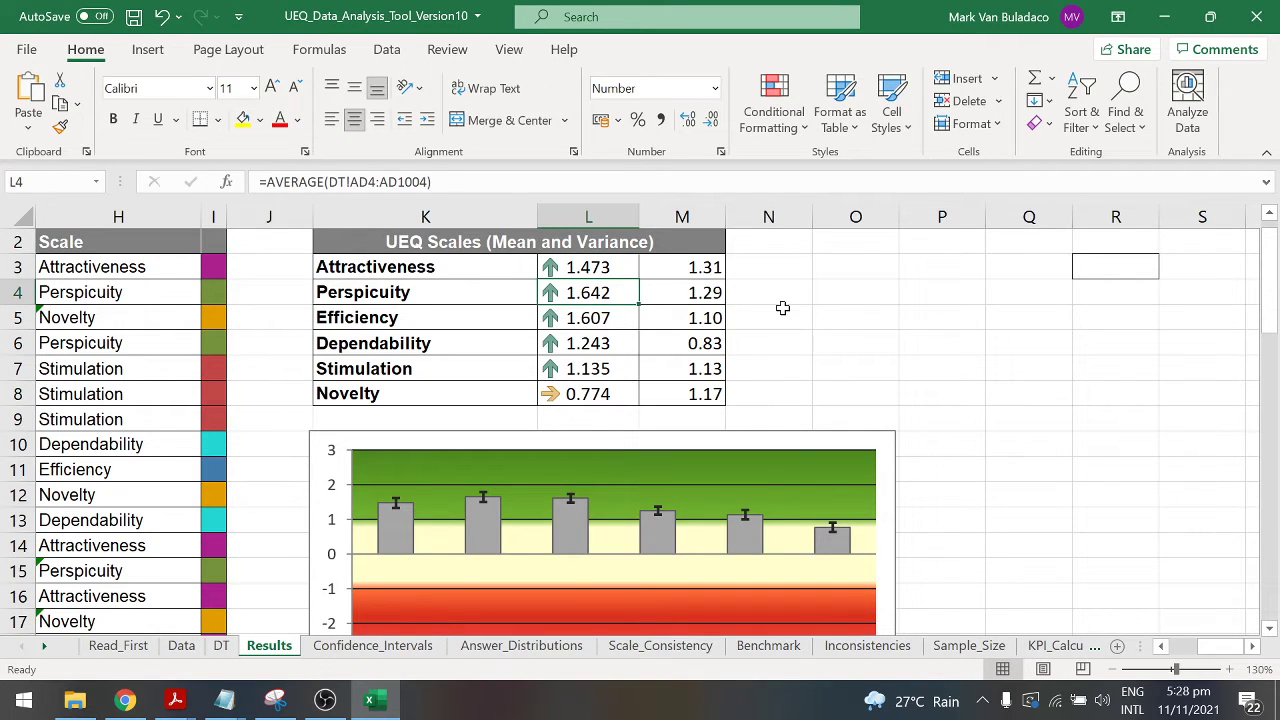
click(697, 292)
click(620, 317)
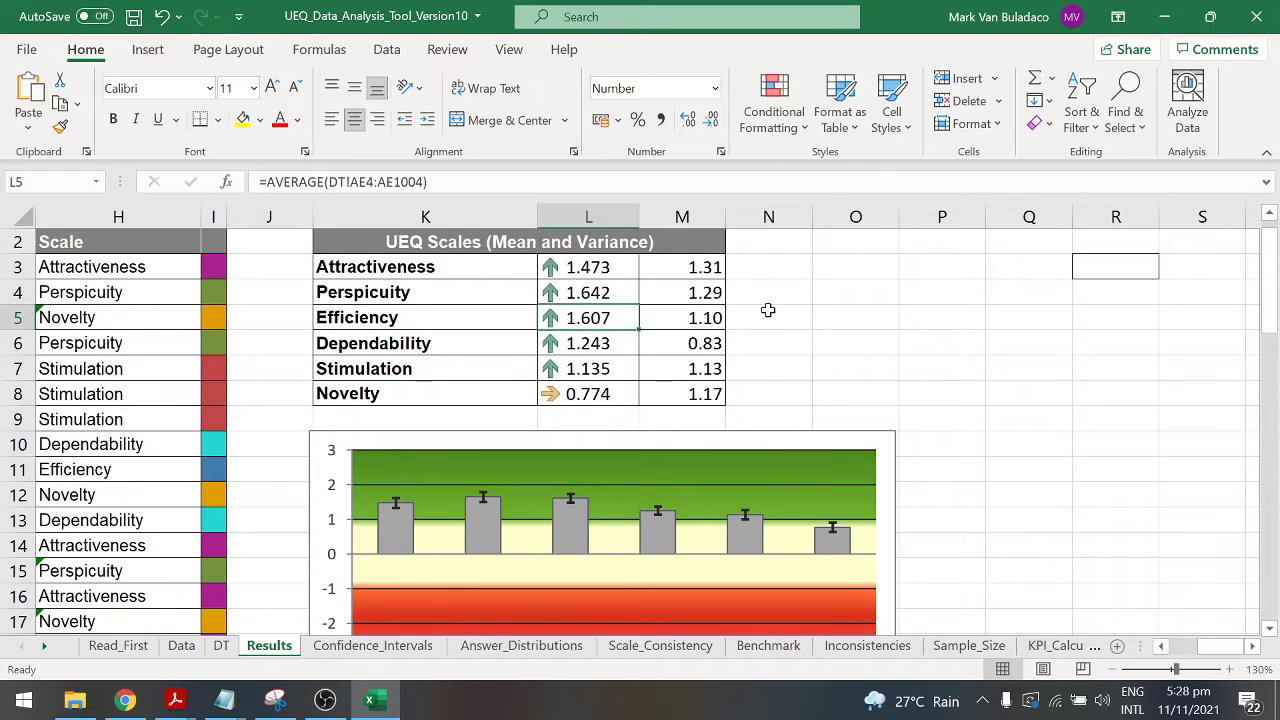
click(705, 318)
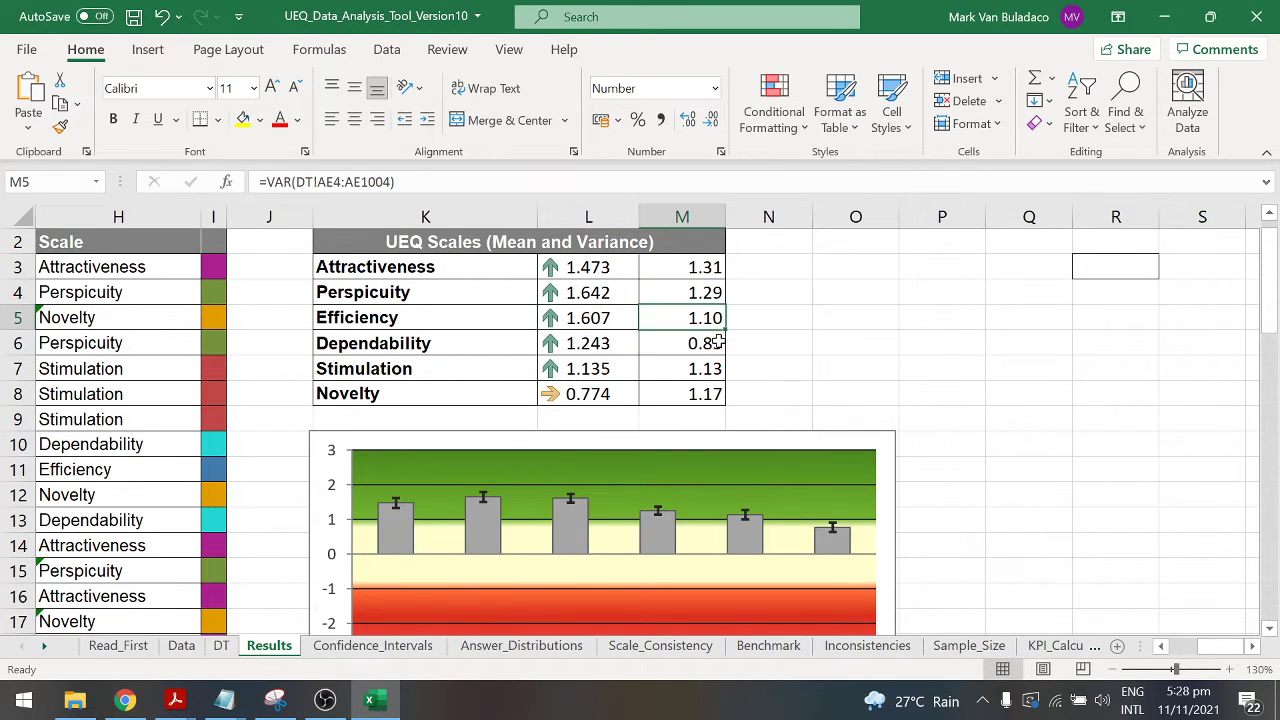
click(611, 342)
click(703, 343)
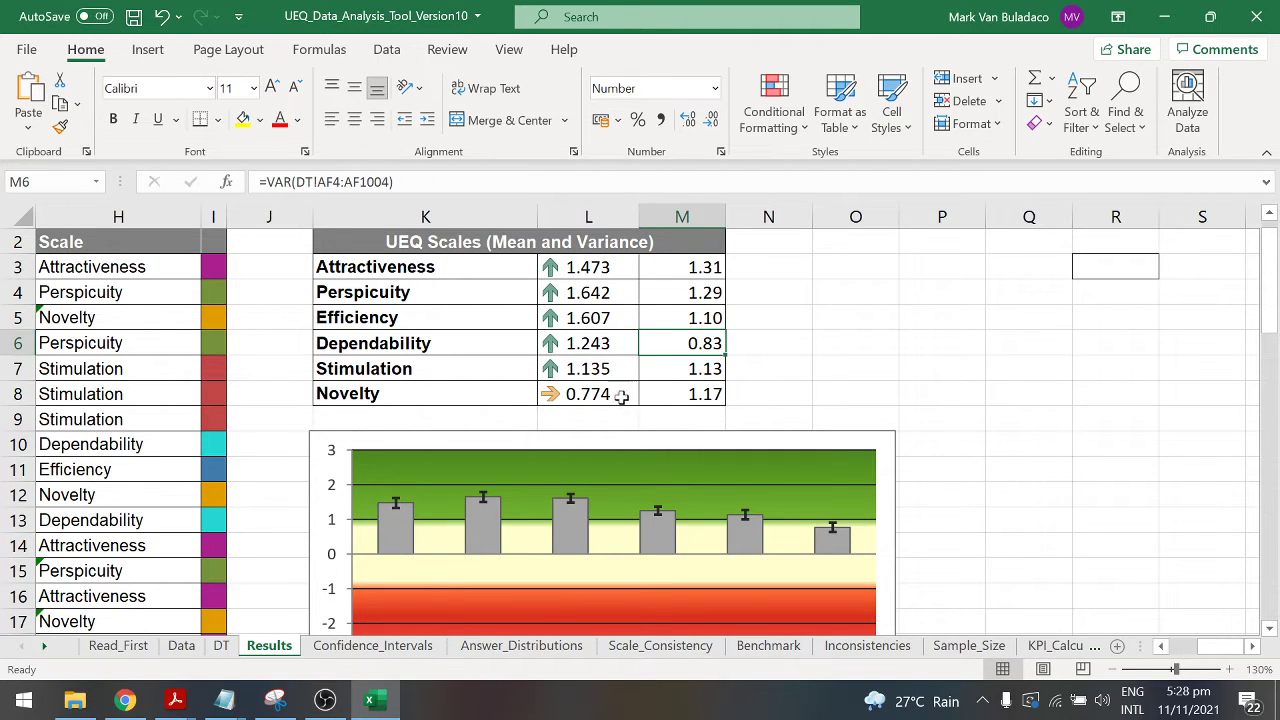
click(590, 372)
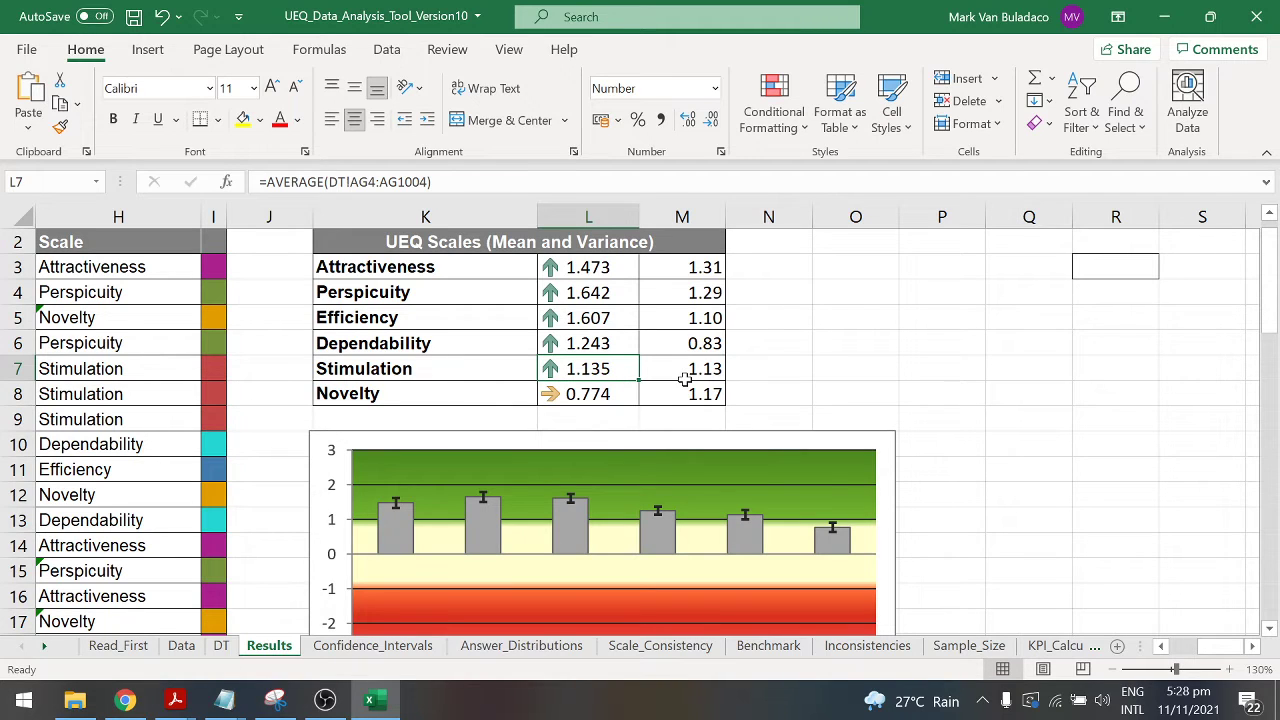
click(594, 396)
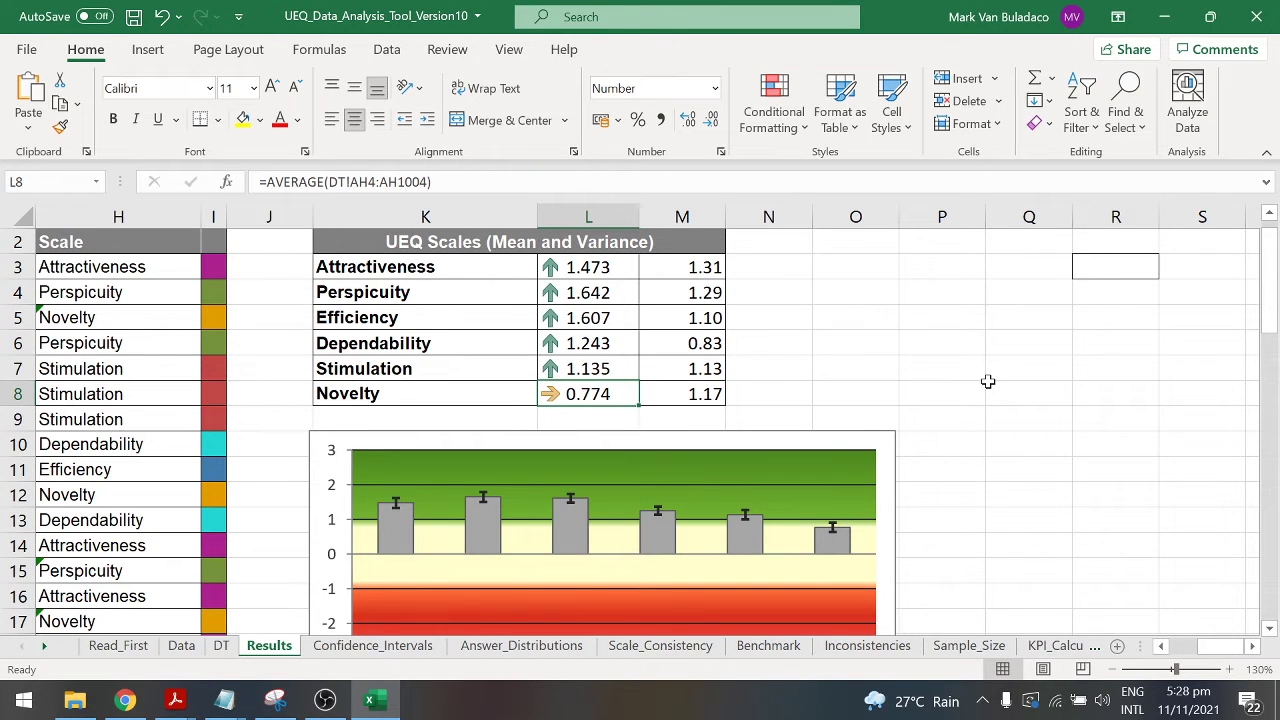
scroll(987, 381, down, 2)
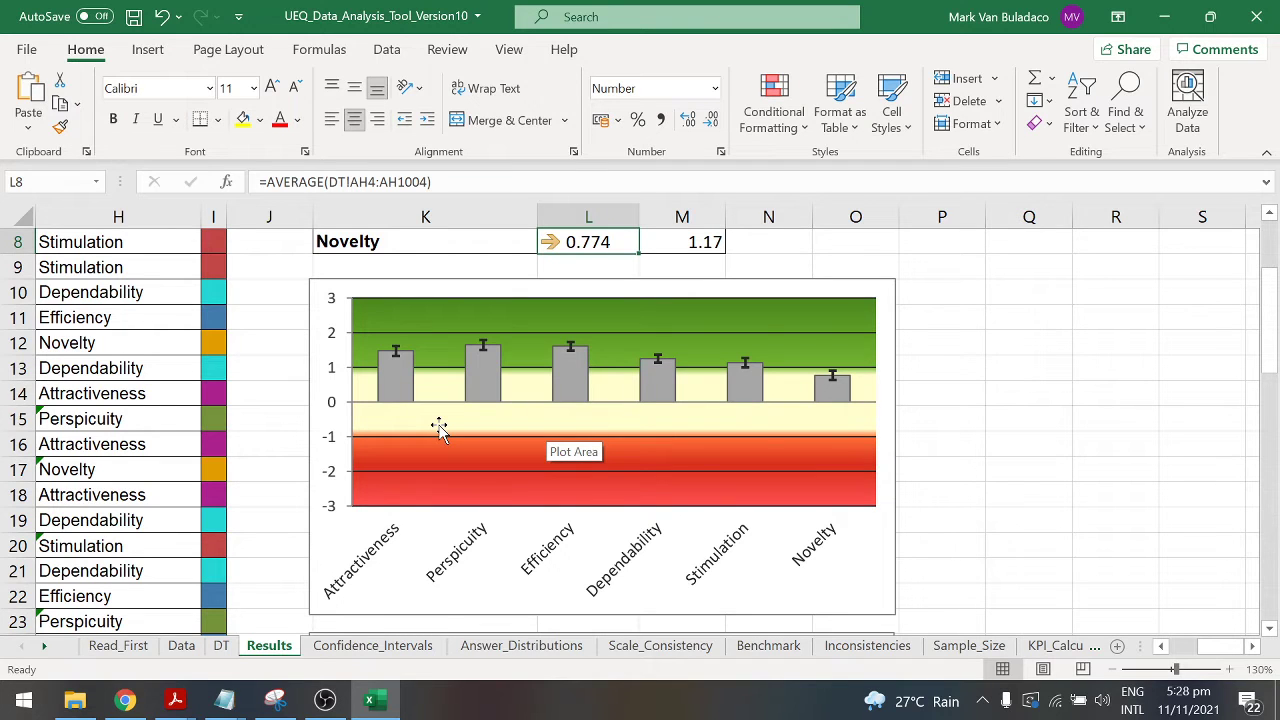
Highlight in the explanatory text of A1 the value ranges that define neutral, positive and negative evaluations, leaving the text unchanged
drag(1269, 302, 1270, 266)
drag(1221, 652, 1166, 655)
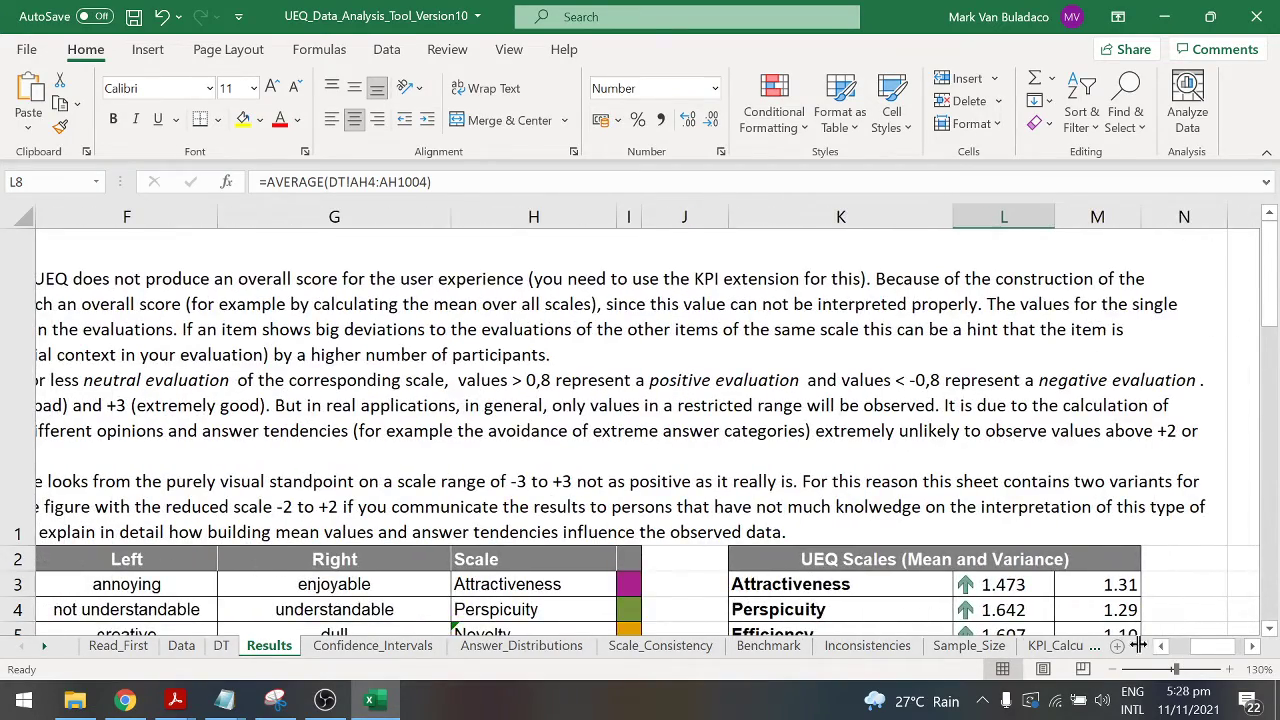
click(1160, 651)
click(1160, 651)
click(1160, 651)
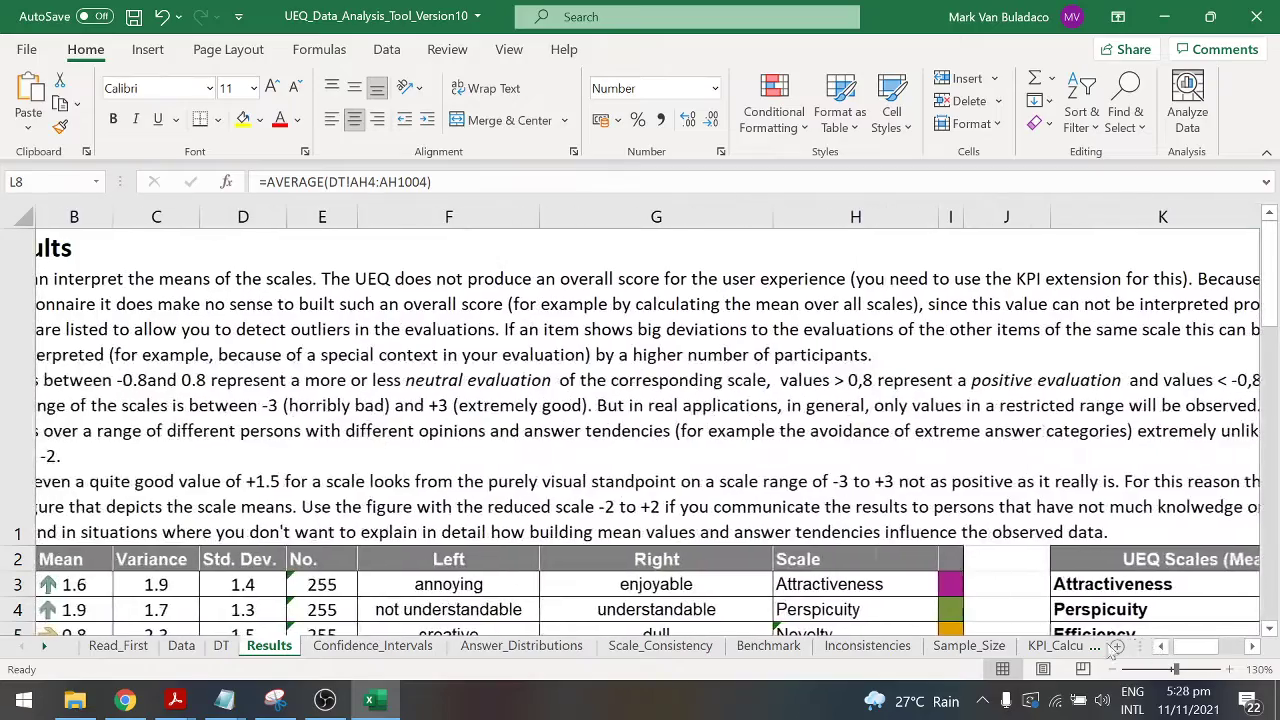
double_click(200, 430)
drag(214, 428, 791, 428)
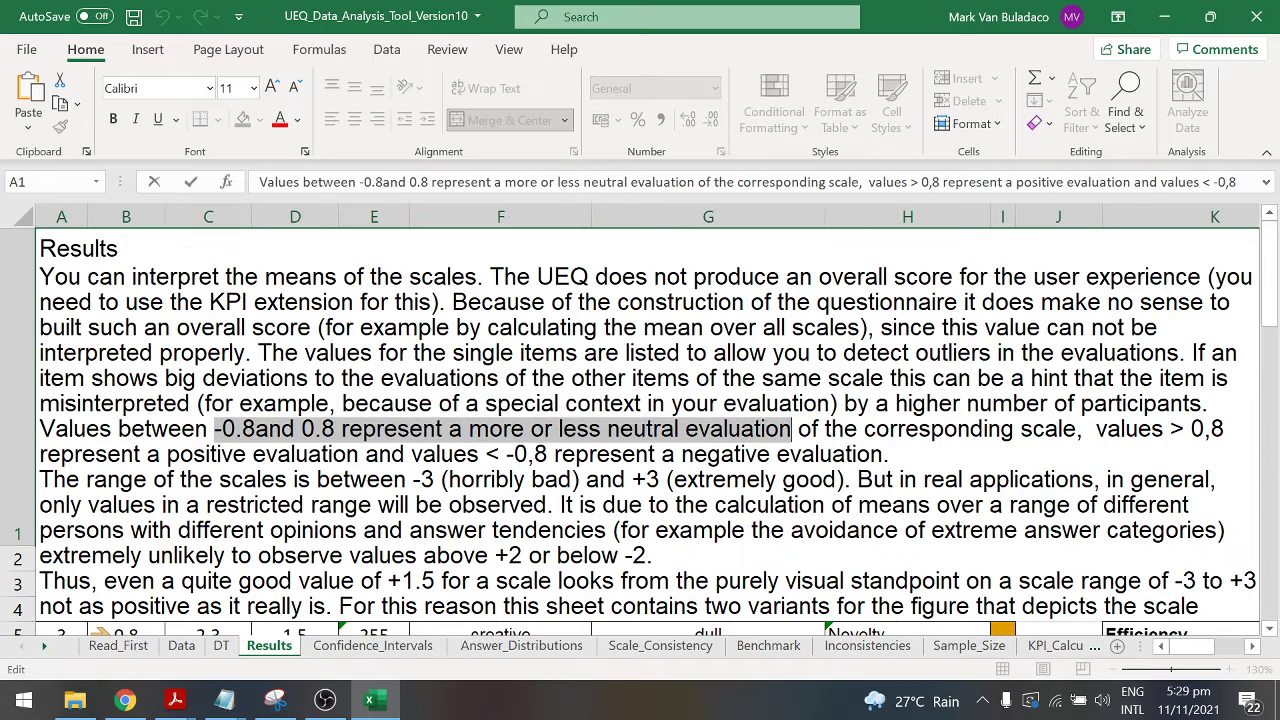
drag(1097, 428, 365, 454)
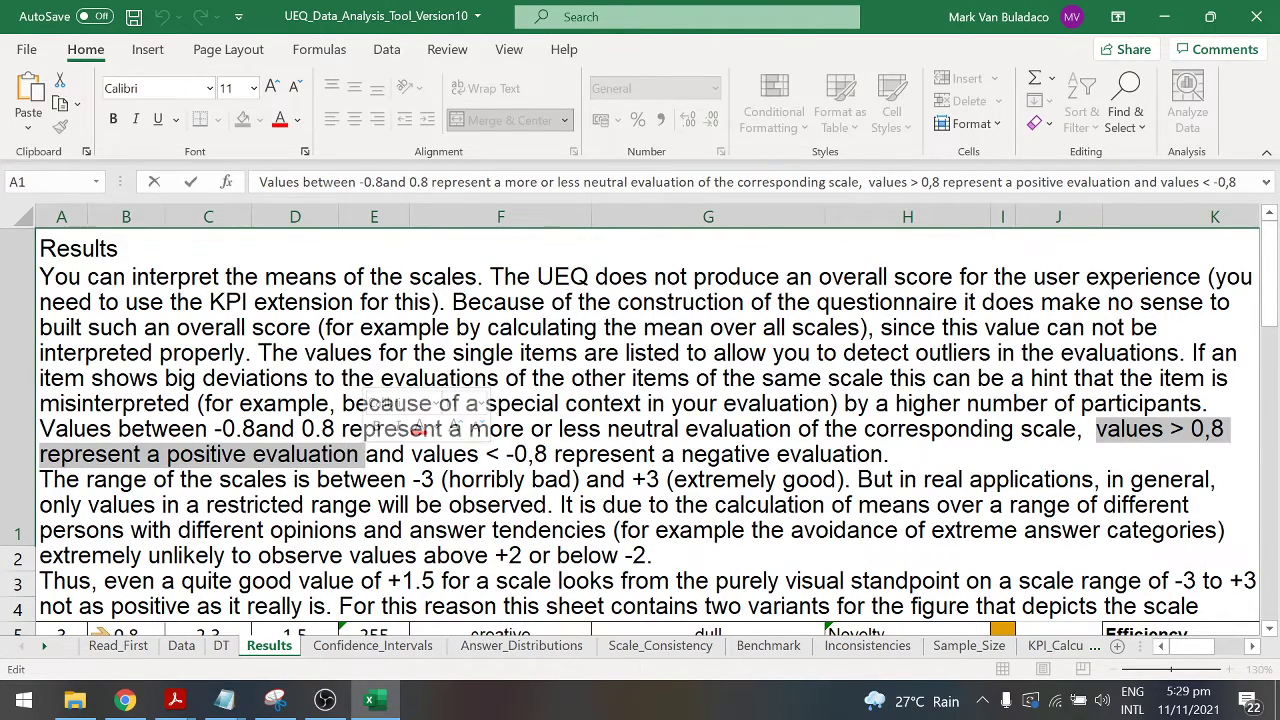
drag(411, 455, 890, 455)
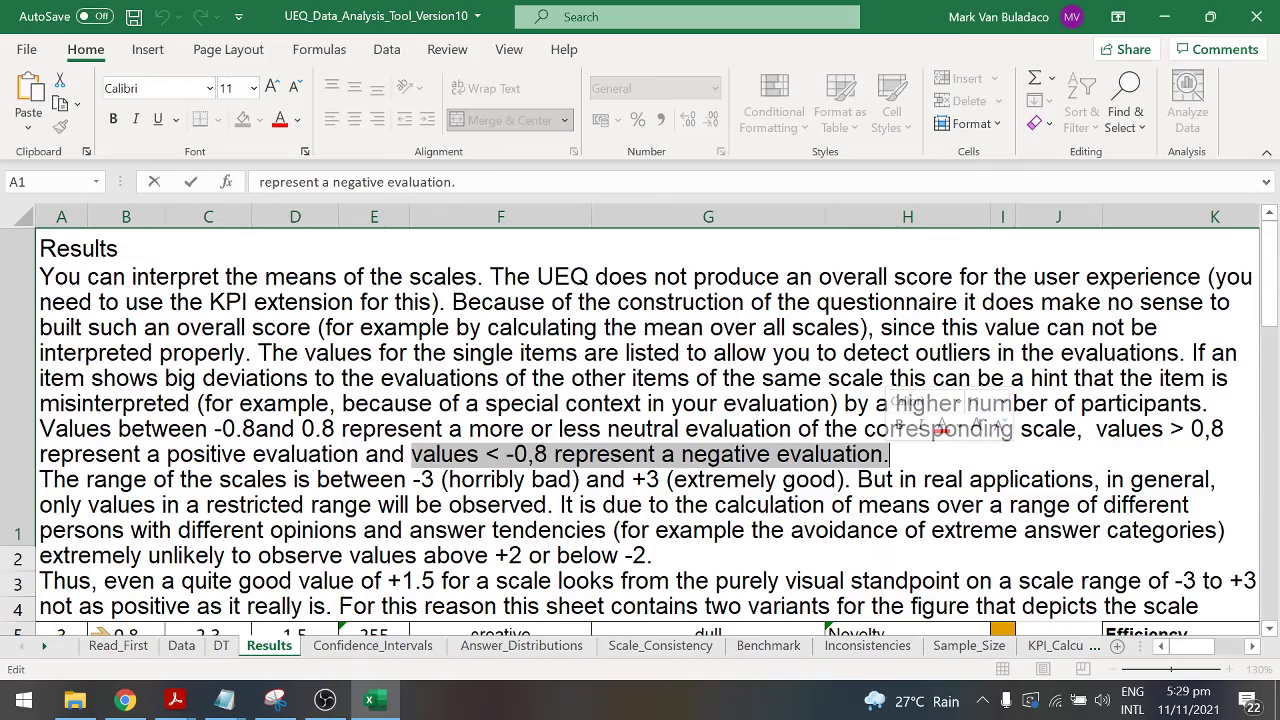
key(Return)
Return to the UEQ Scales table and go through the six scale means from L3 to L8 one by one
click(1250, 648)
drag(1250, 648, 1250, 648)
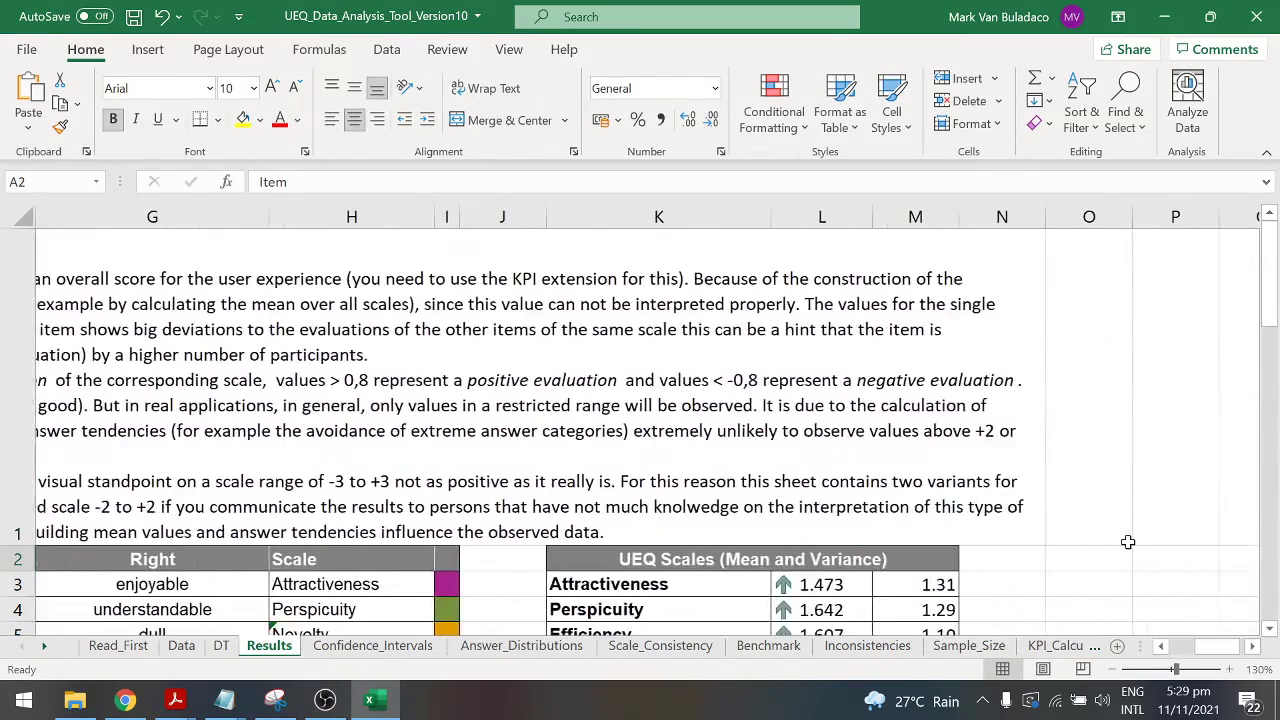
scroll(1128, 540, down, 1)
click(1269, 217)
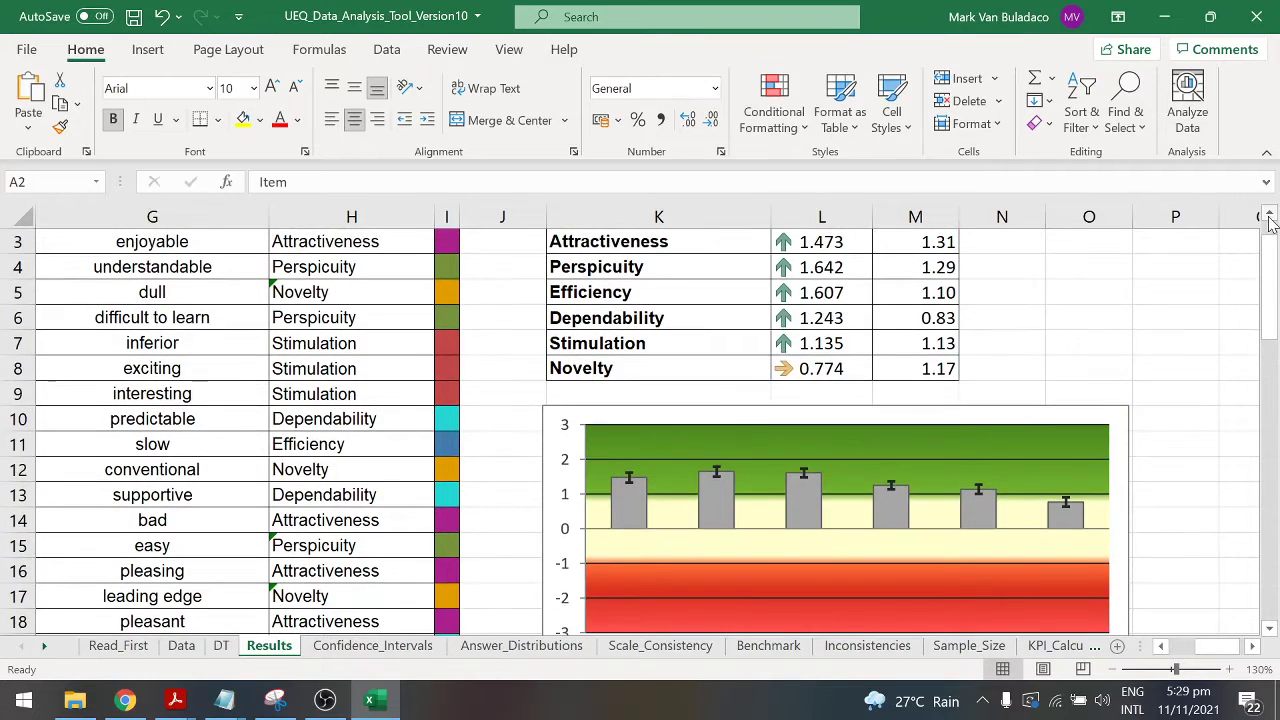
click(1269, 222)
click(840, 262)
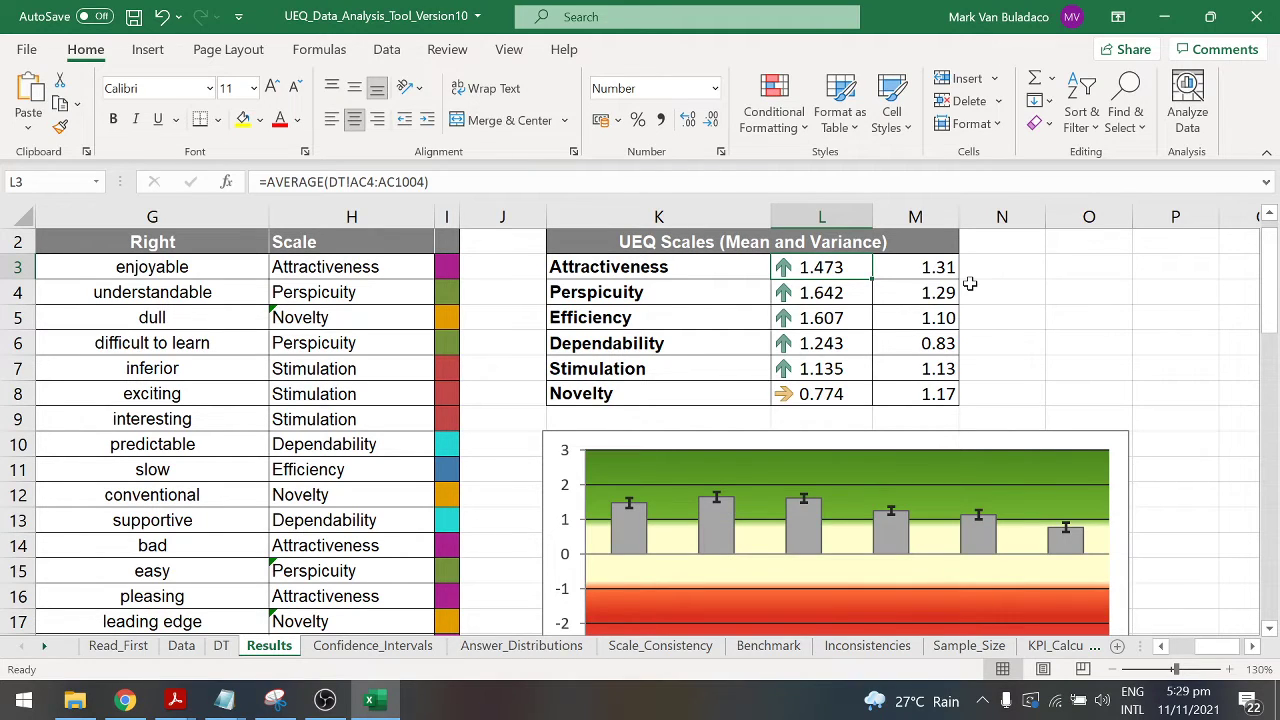
key(Down)
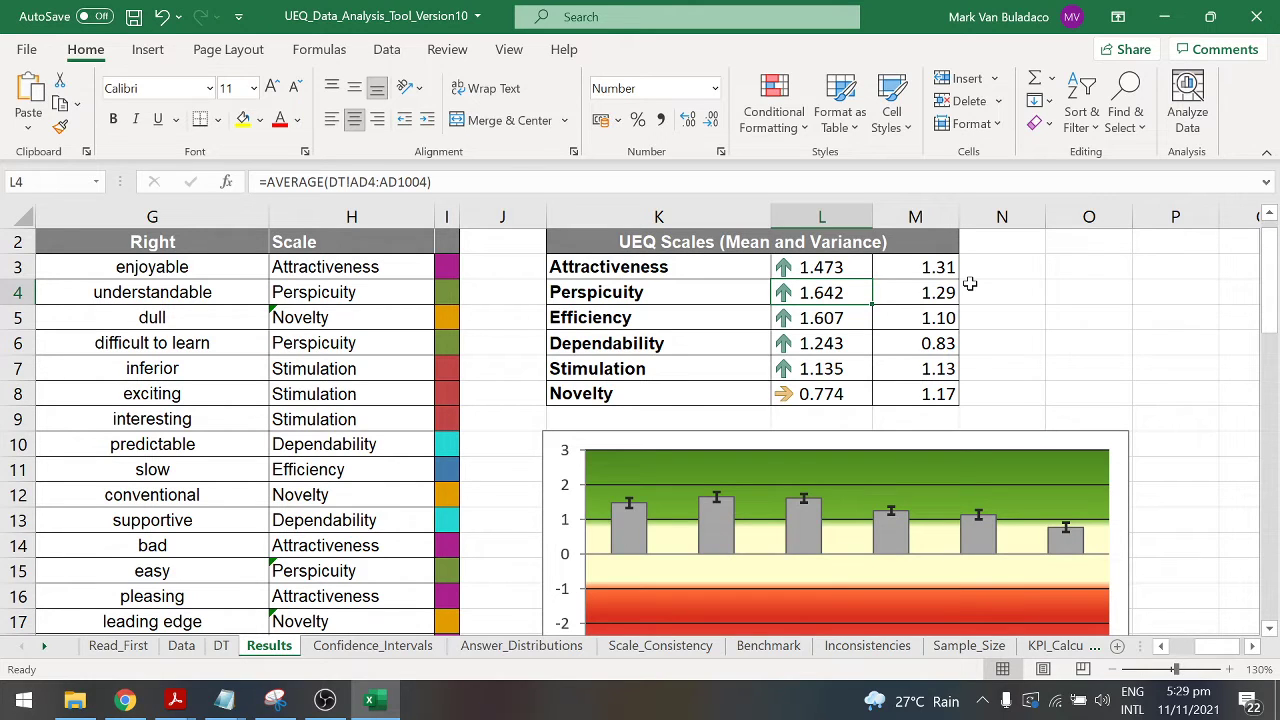
key(Down)
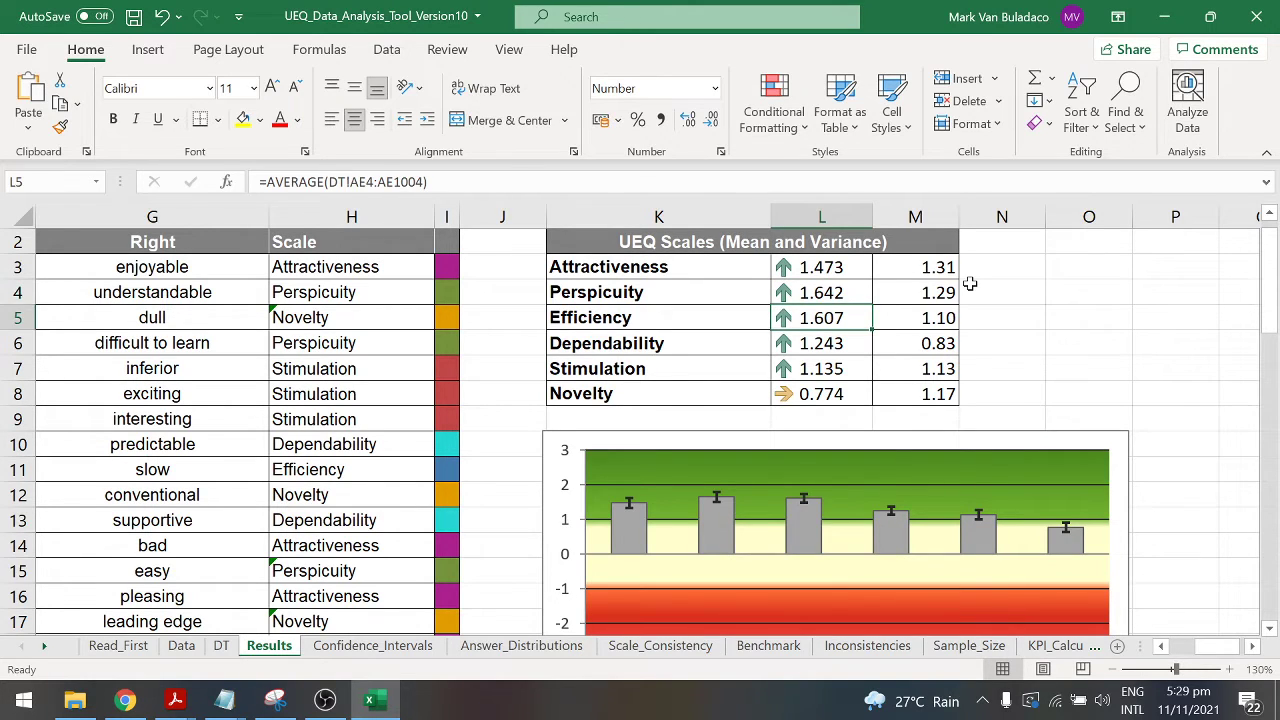
key(Down)
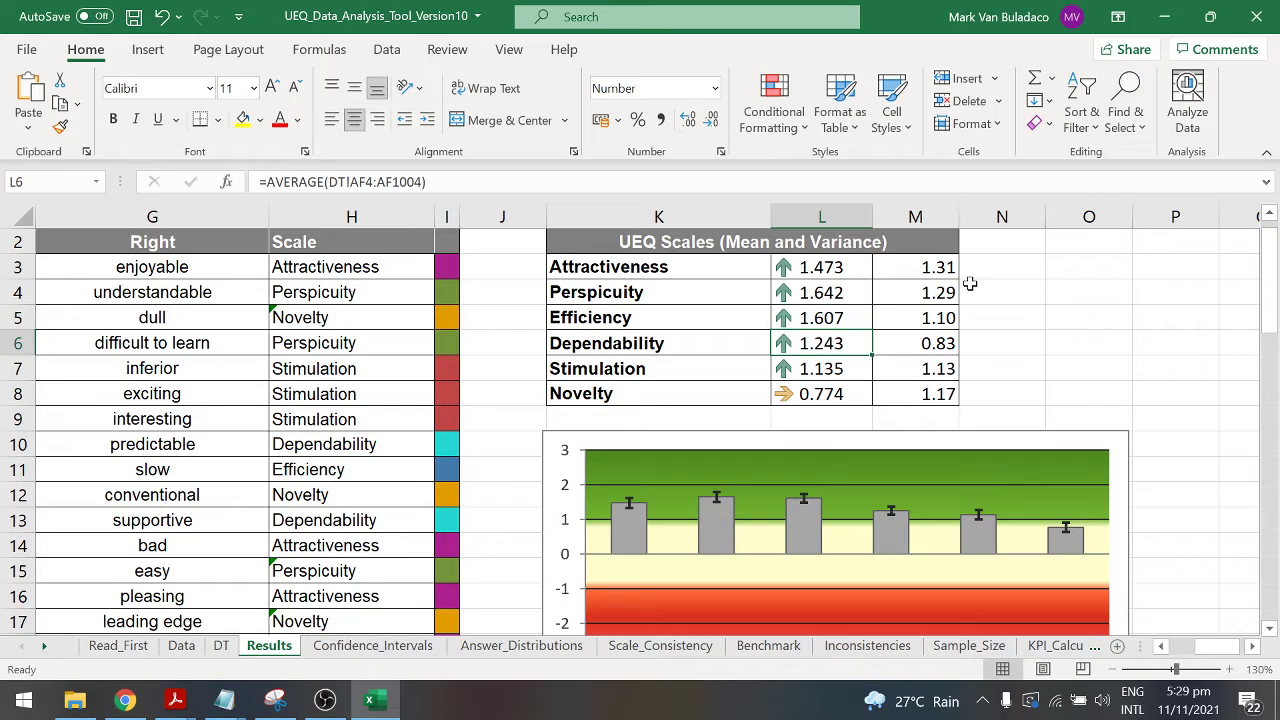
key(Down)
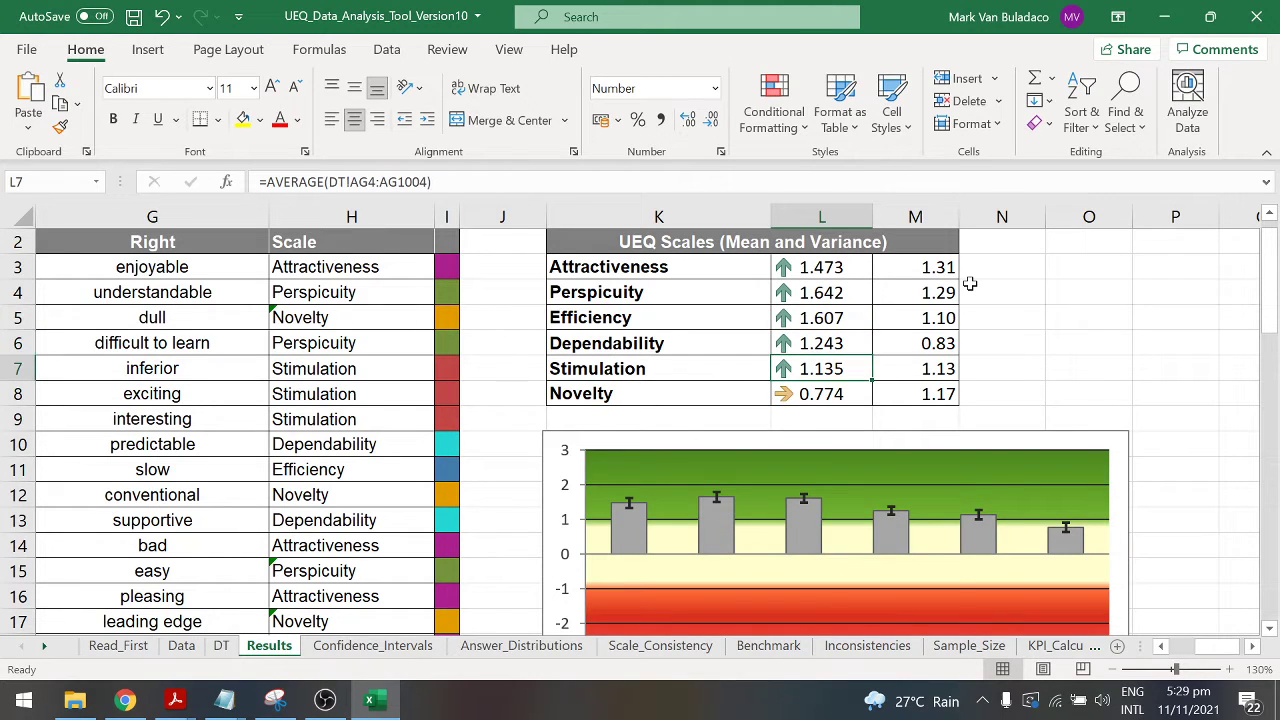
key(Down)
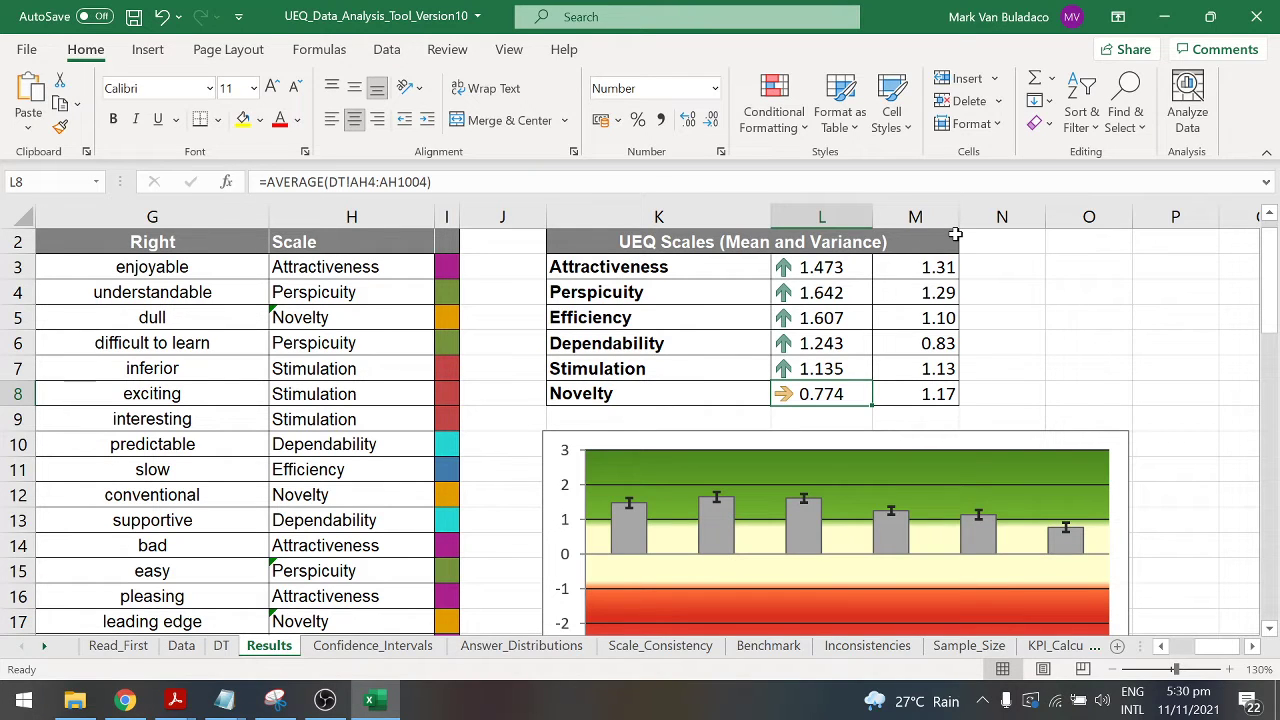
Examine the scale means bar chart with the -3 to +3 range and its scale name labels
click(1269, 629)
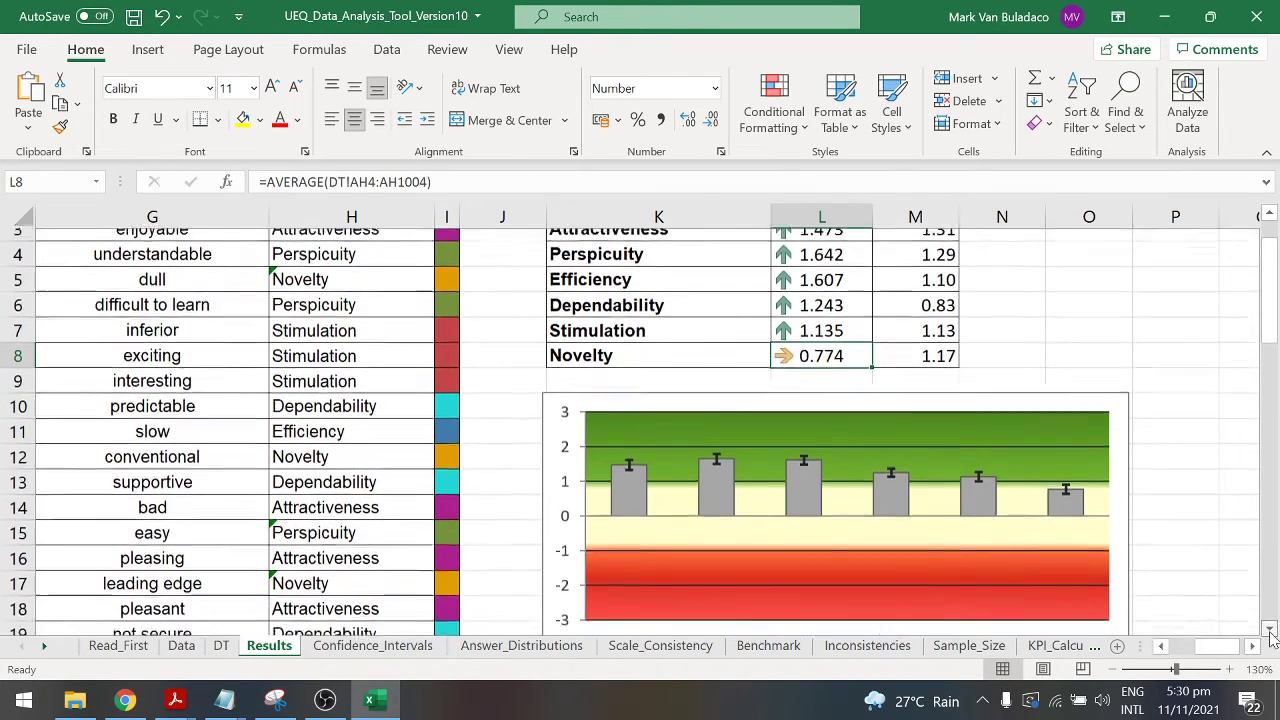
scroll(1271, 637, down, 2)
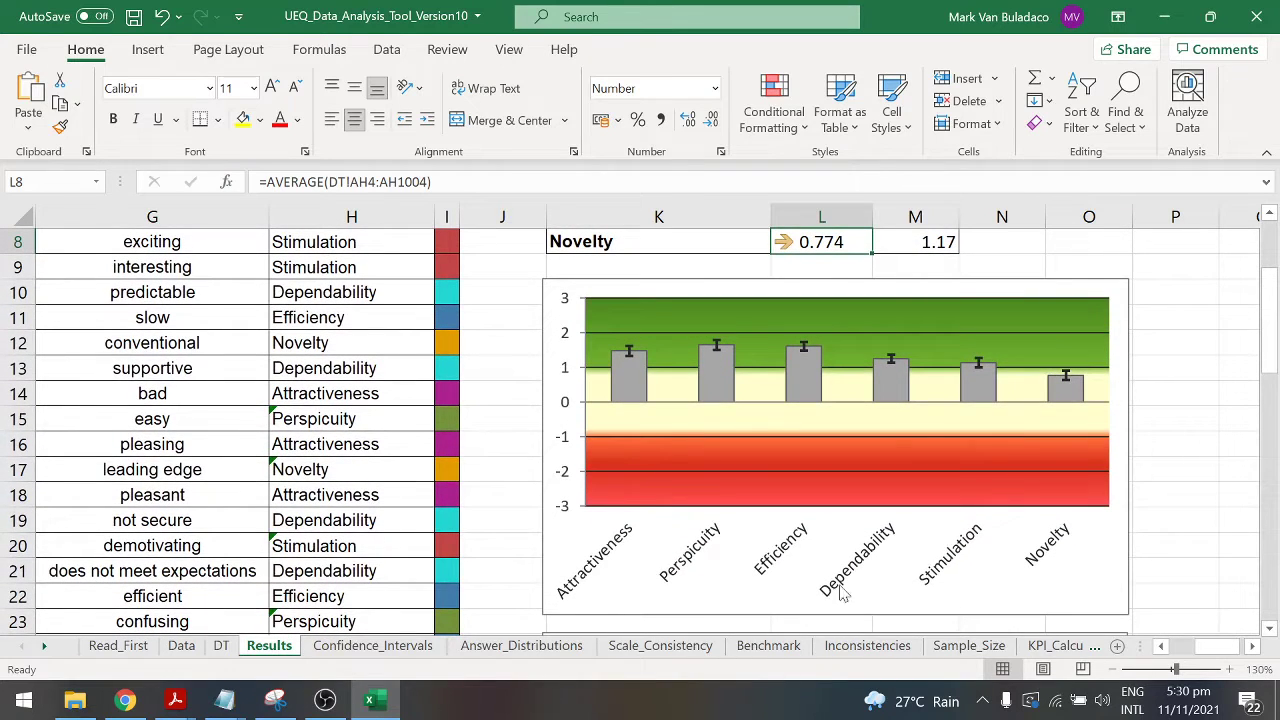
click(590, 540)
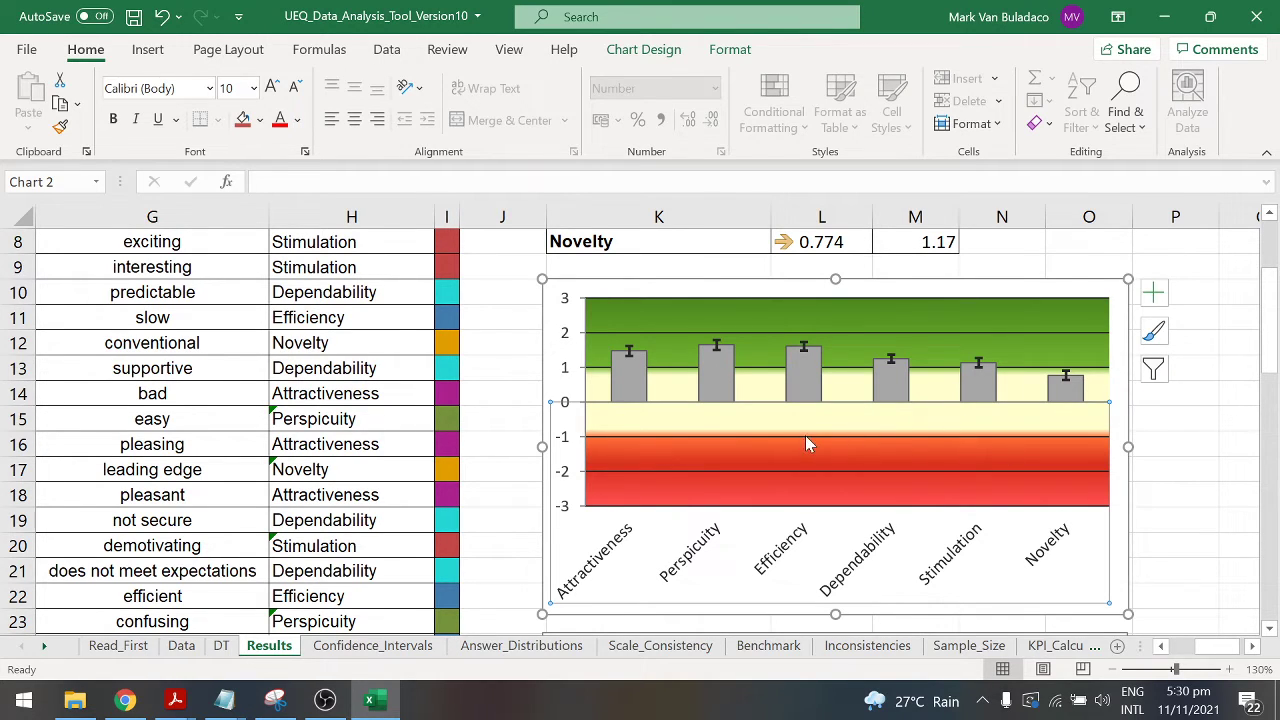
click(1213, 472)
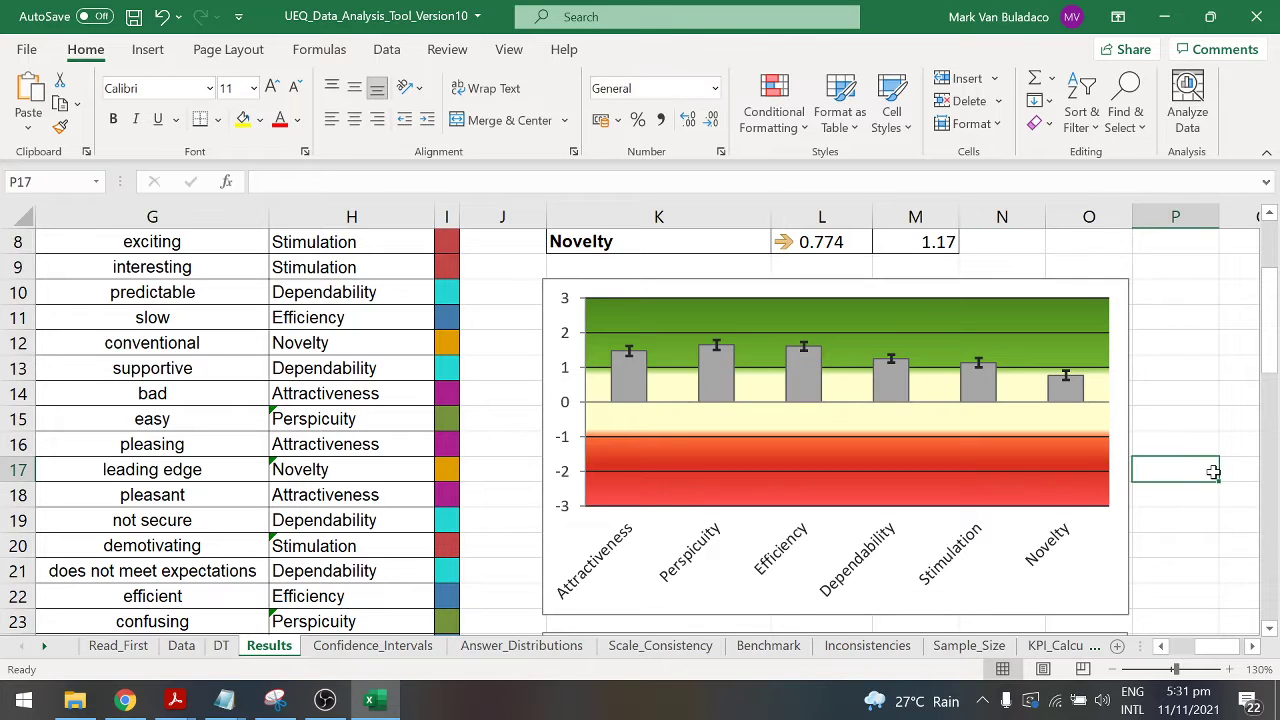
Highlight the whole UEQ Scales (Mean and Variance) table, K2 to M8, above the chart
scroll(963, 471, up, 3)
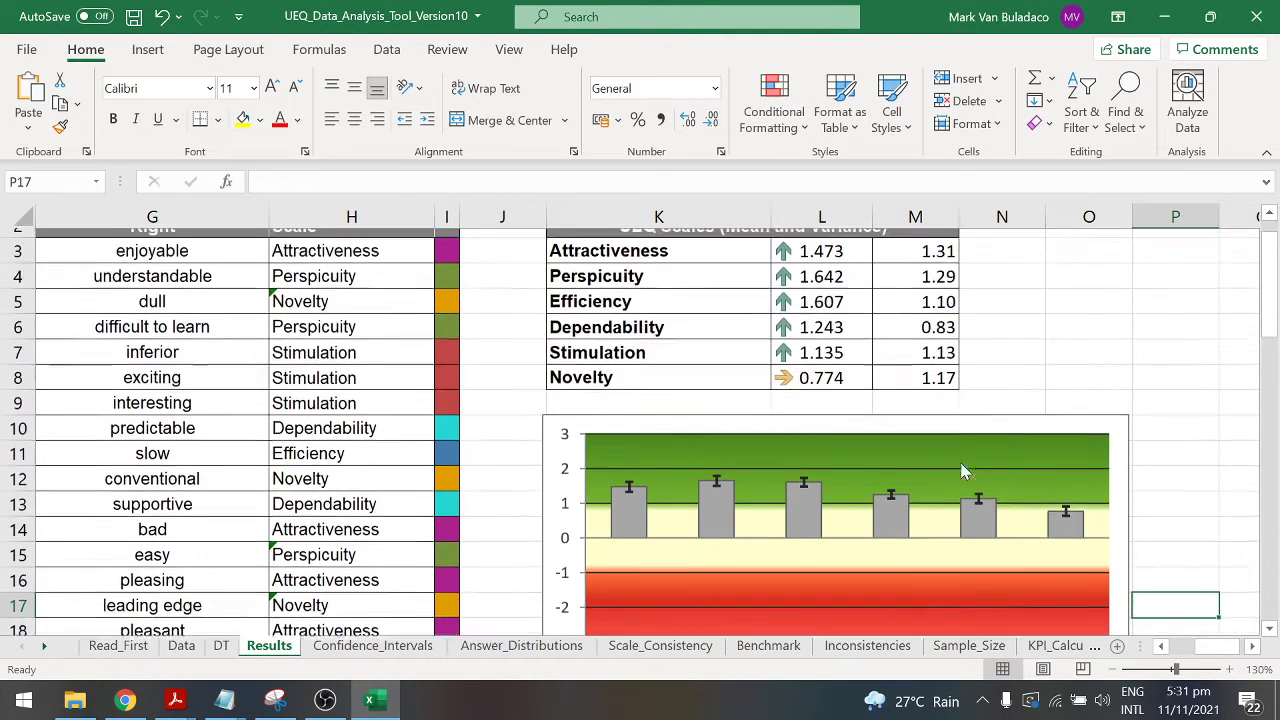
click(732, 243)
drag(732, 243, 891, 393)
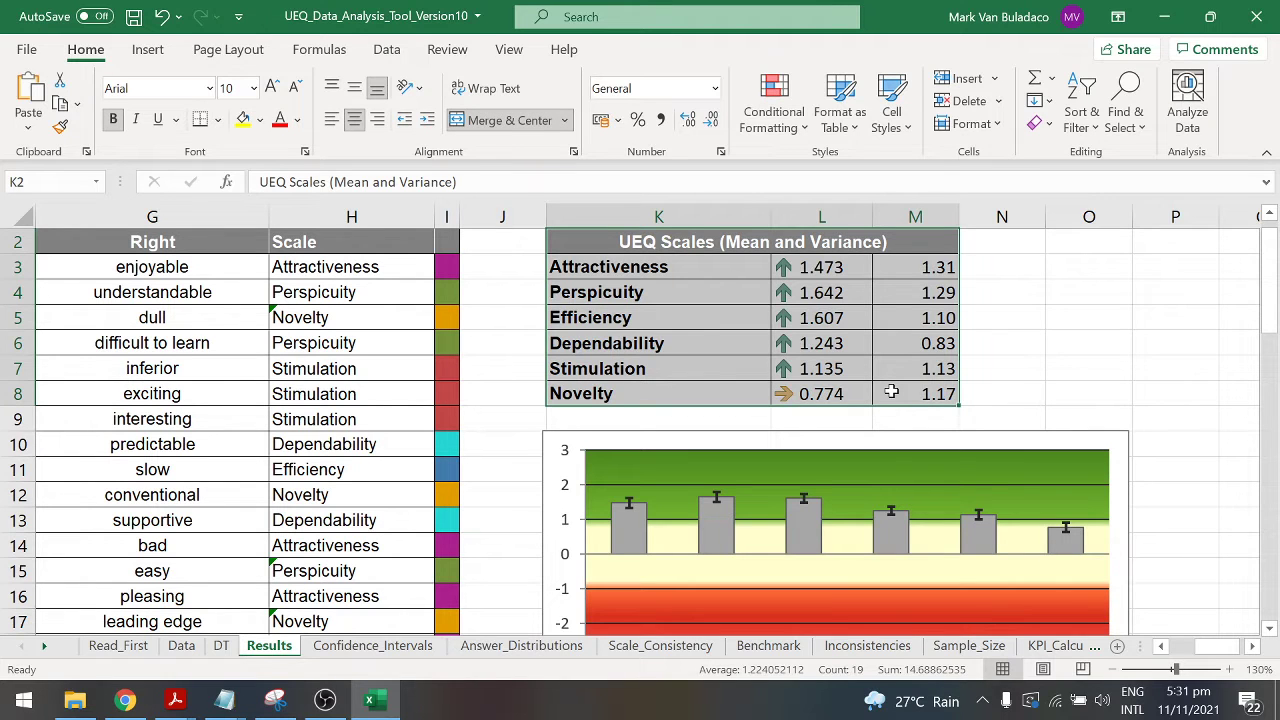
click(1160, 417)
Compare the -3 to +3 scale means chart with the reduced -2 to +2 chart beneath it
scroll(1162, 412, down, 2)
scroll(1162, 412, down, 1)
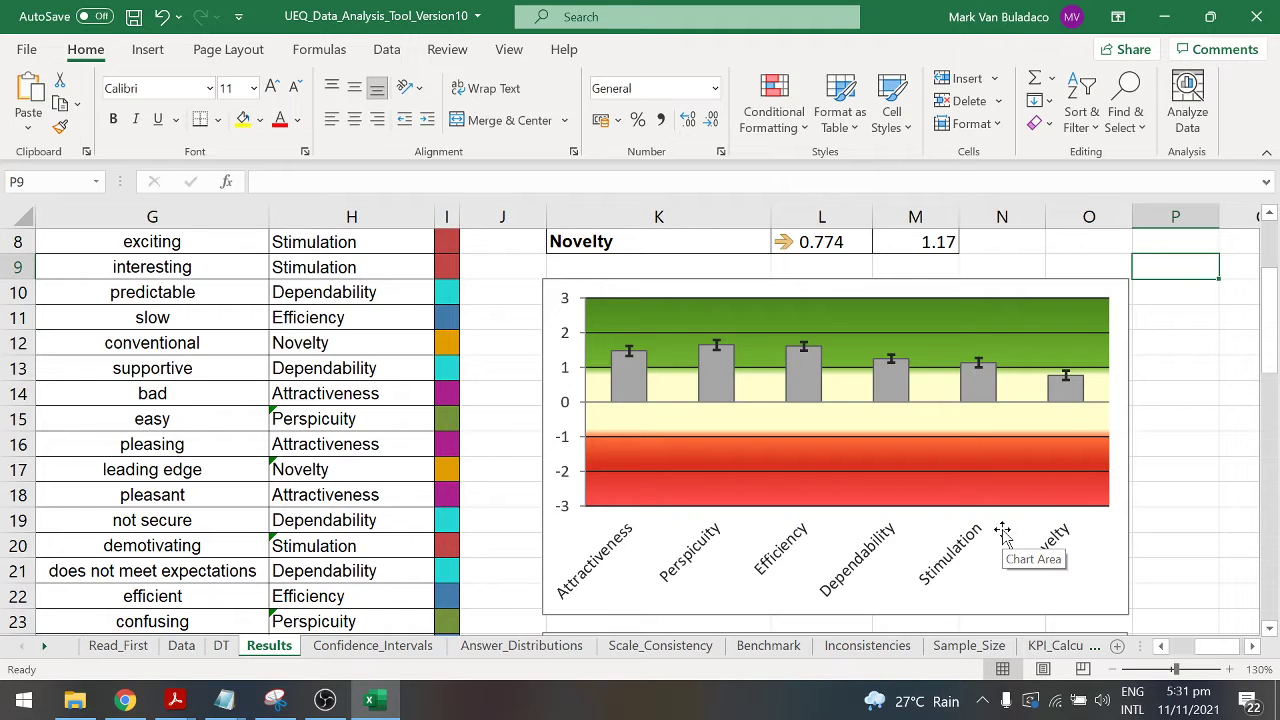
scroll(950, 467, down, 4)
scroll(950, 467, down, 3)
scroll(950, 467, up, 4)
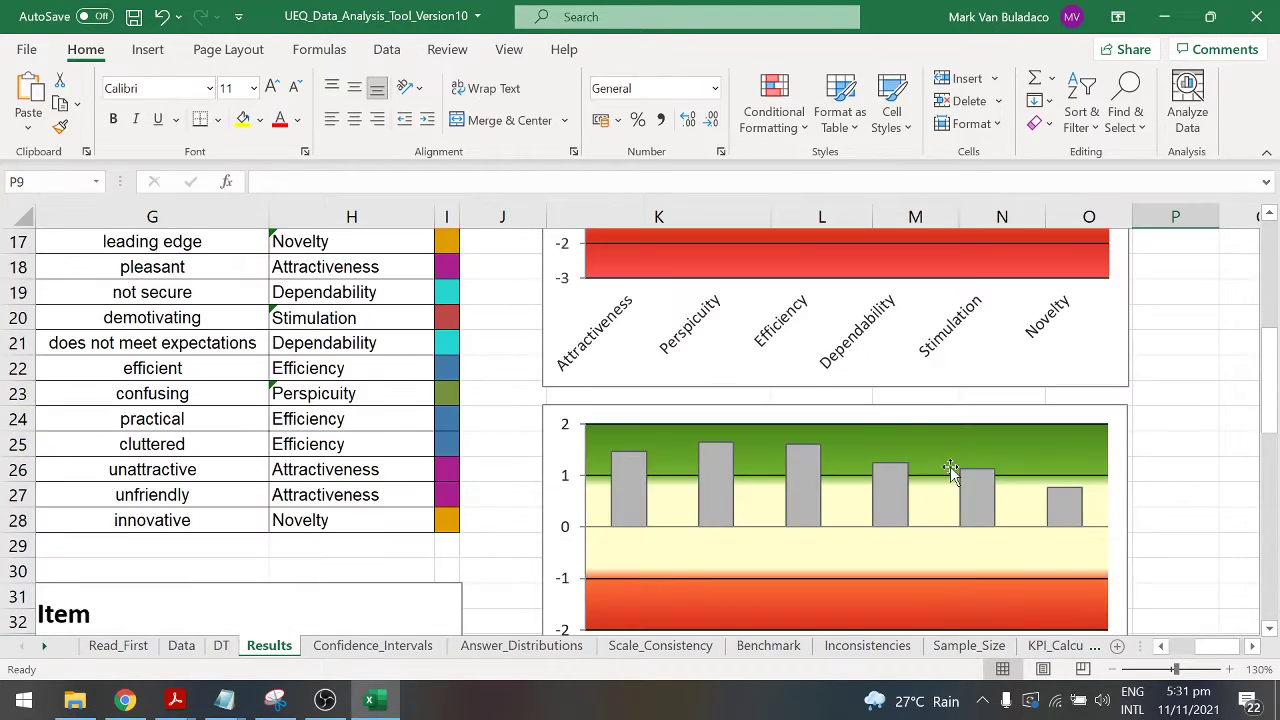
click(903, 514)
scroll(903, 514, up, 3)
click(890, 462)
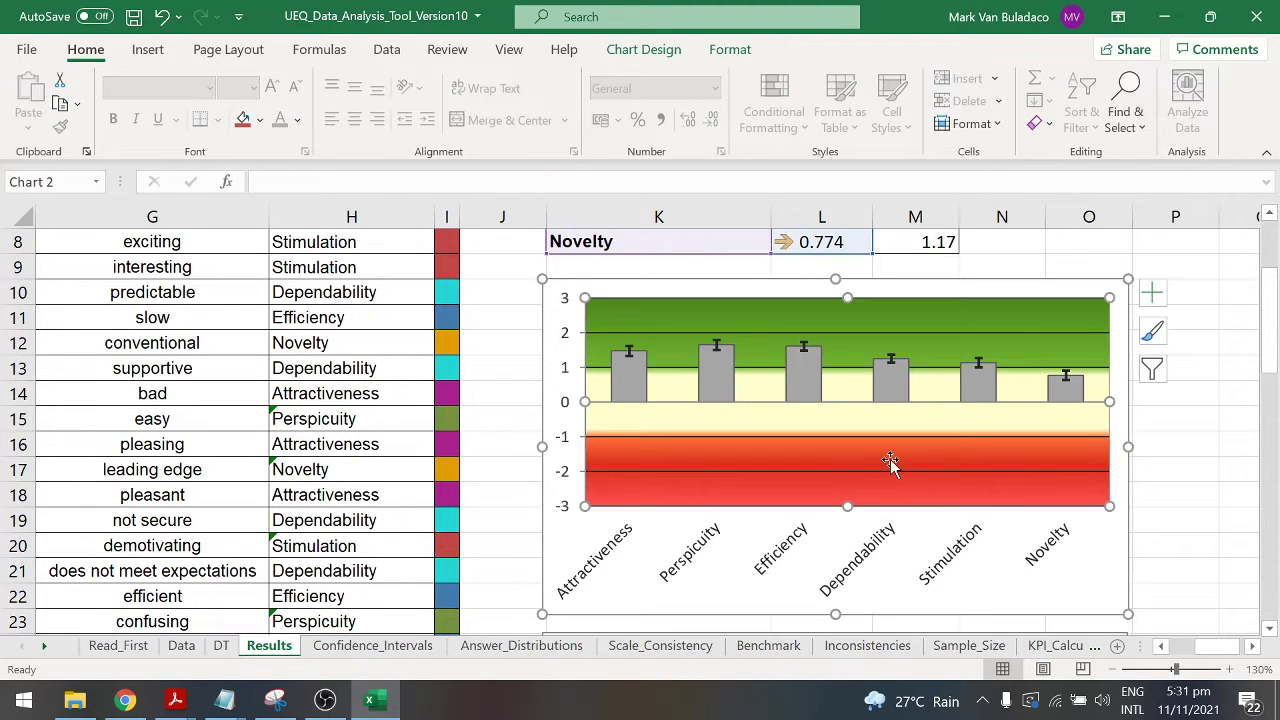
click(1100, 578)
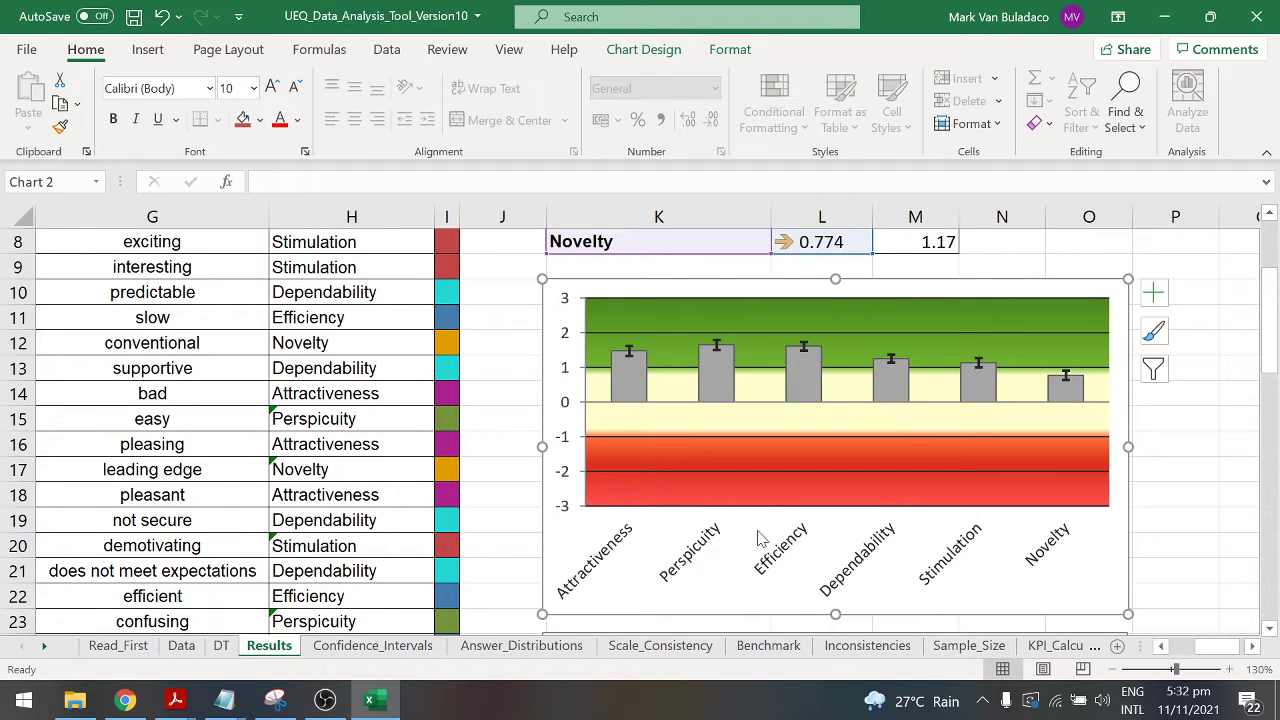
Find the Pragmatic and Hedonic Quality table below the charts and highlight its range K39 to L42
scroll(751, 525, down, 4)
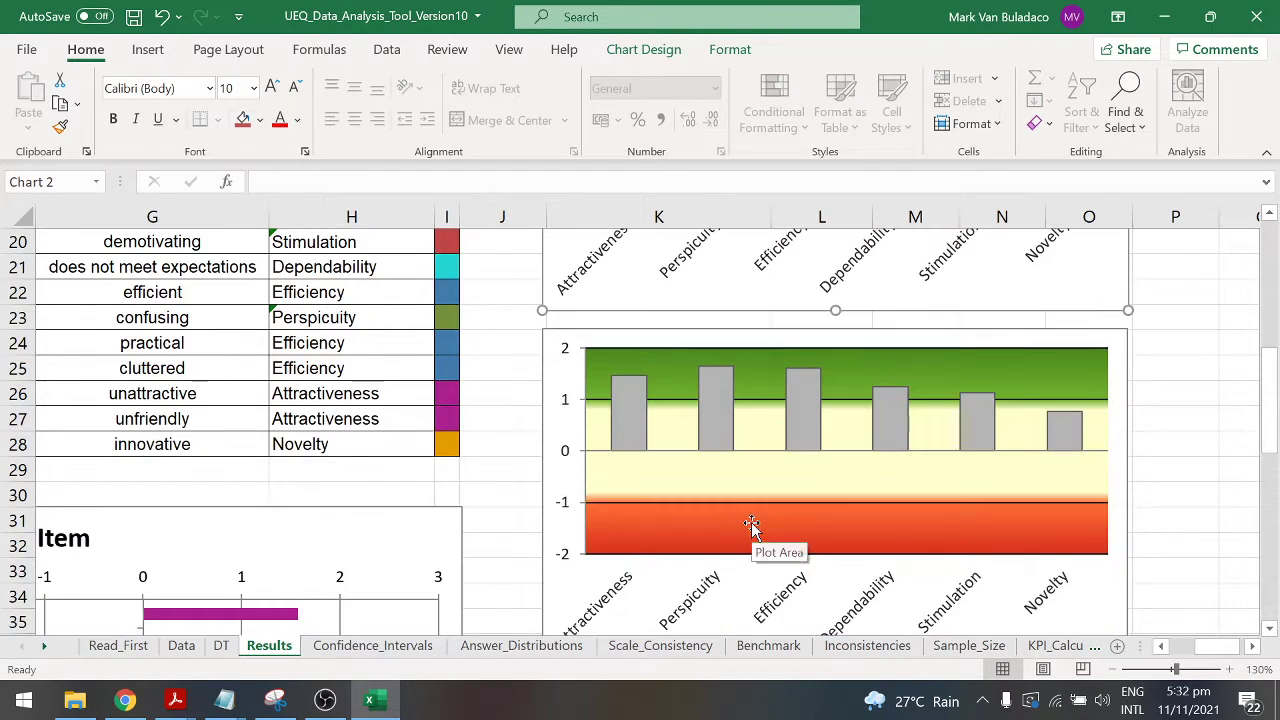
scroll(751, 522, down, 4)
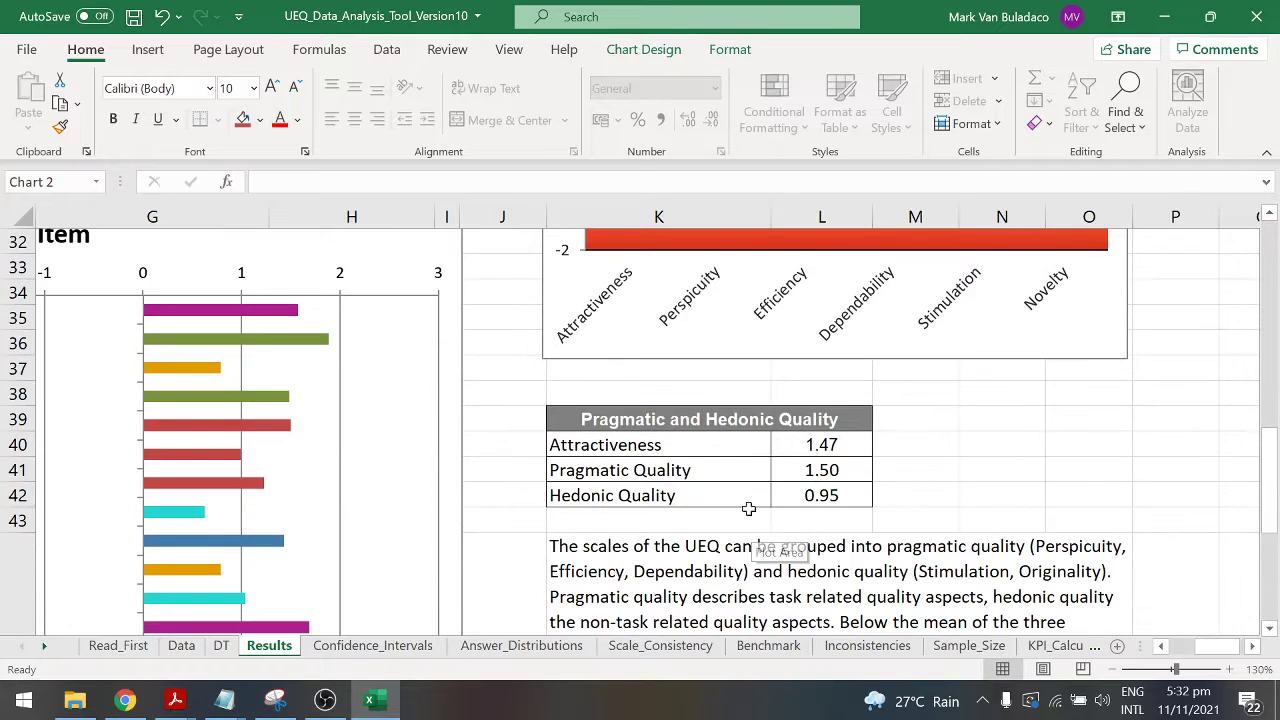
drag(700, 424, 824, 497)
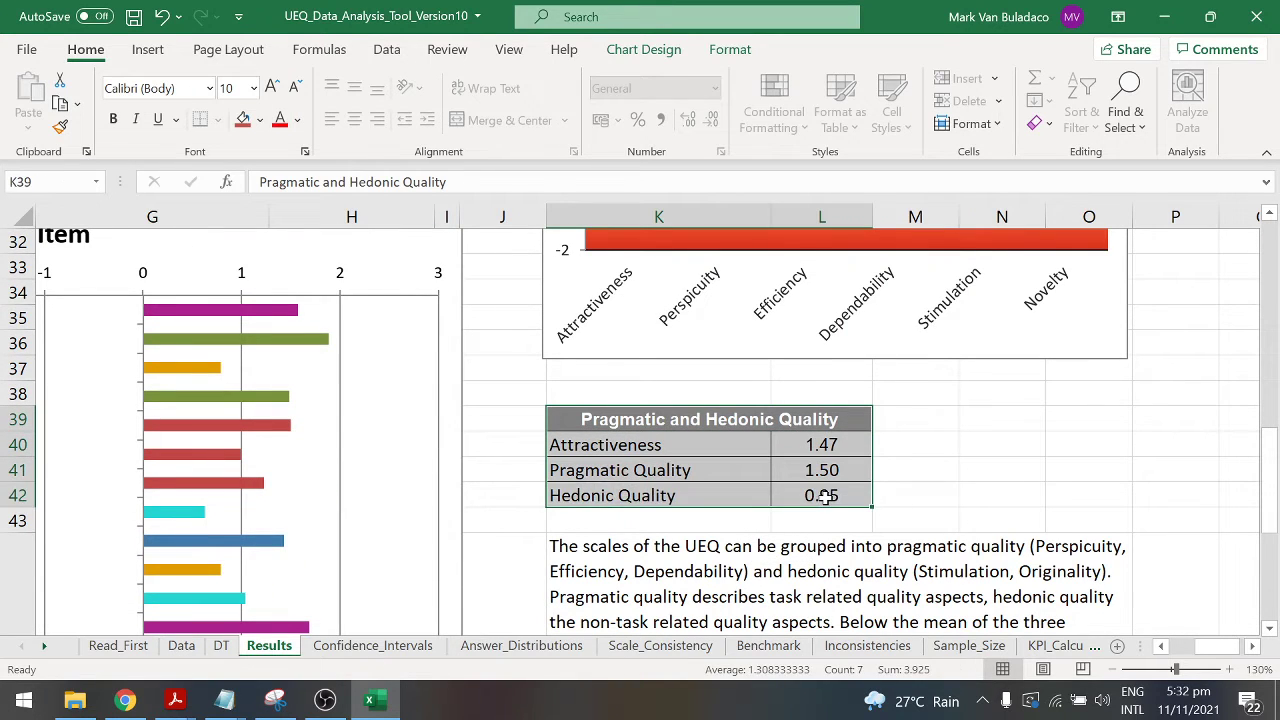
click(1002, 470)
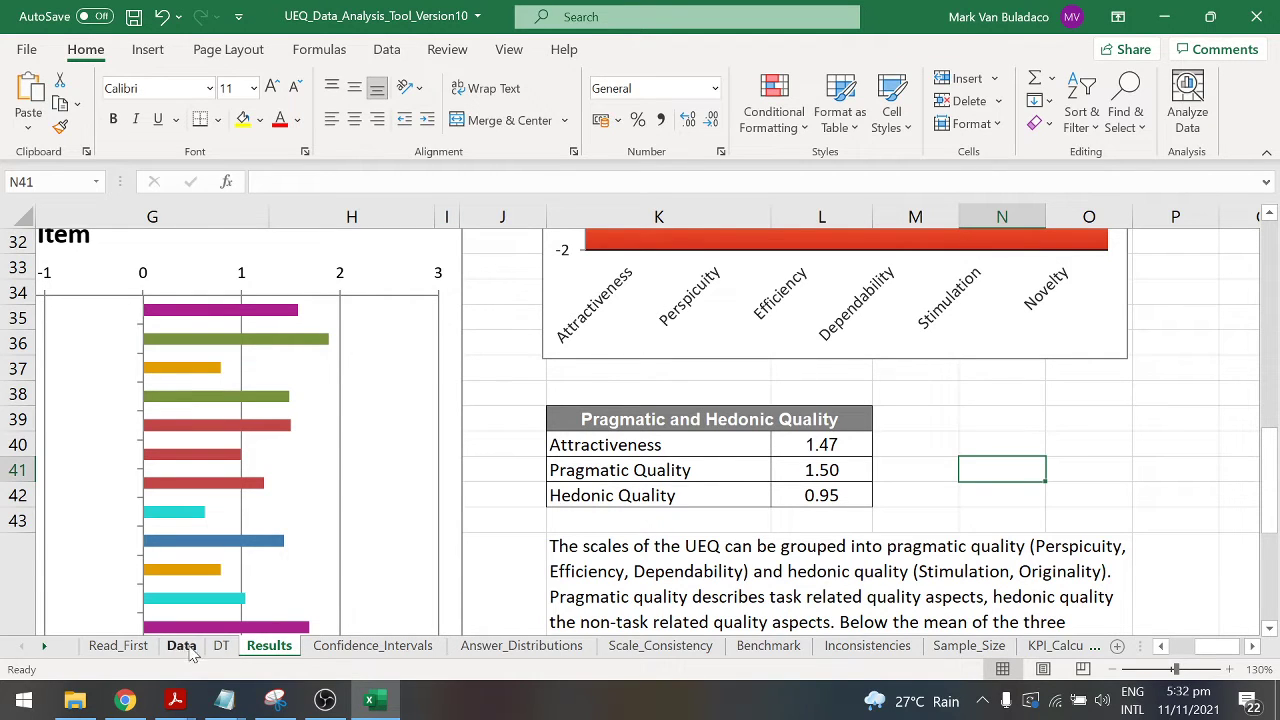
Open the Read_First worksheet with the descriptions of the tool's worksheets
click(120, 646)
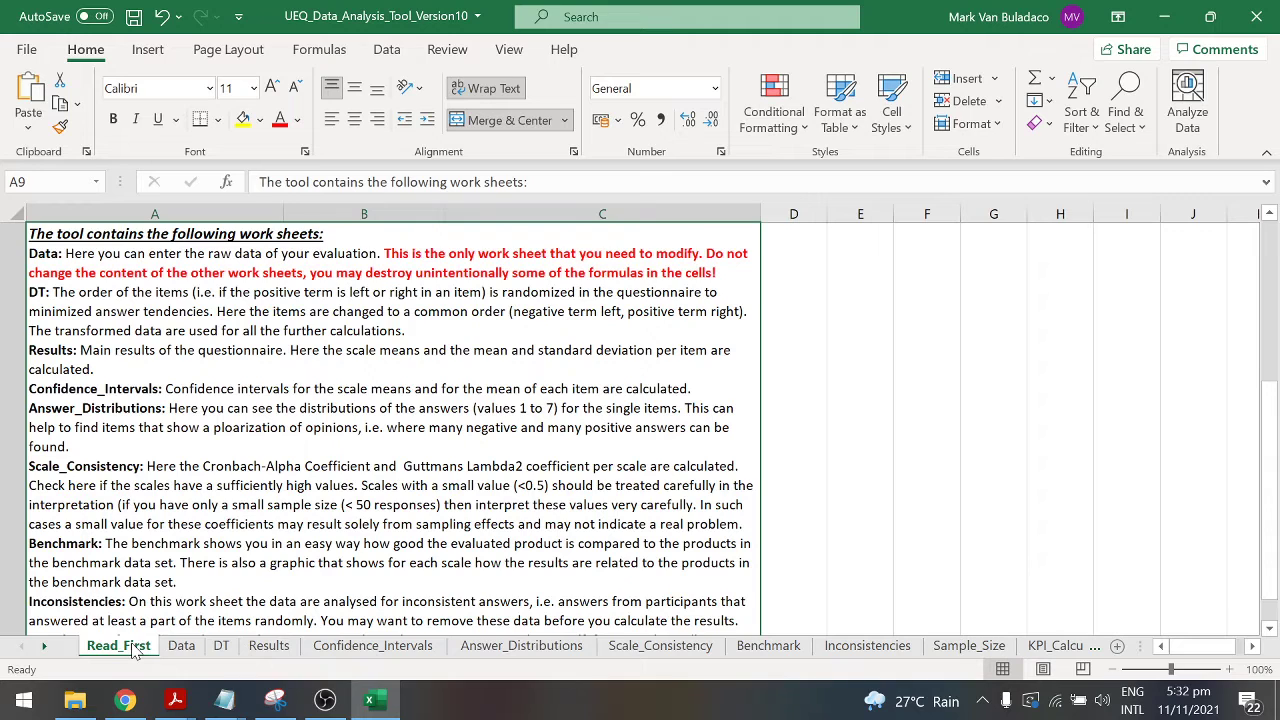
Browse the Data, DT, Answer_Distributions and Confidence_Intervals worksheets and return to the Results worksheet
click(182, 647)
click(224, 647)
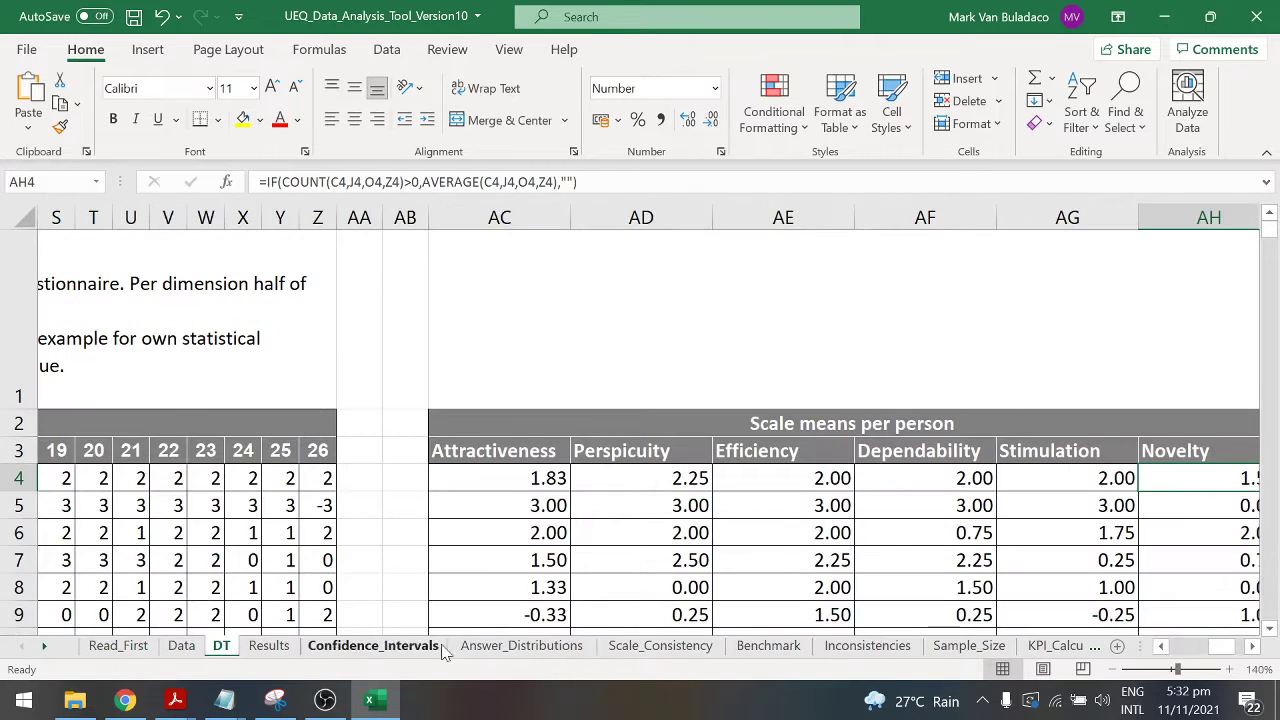
click(521, 646)
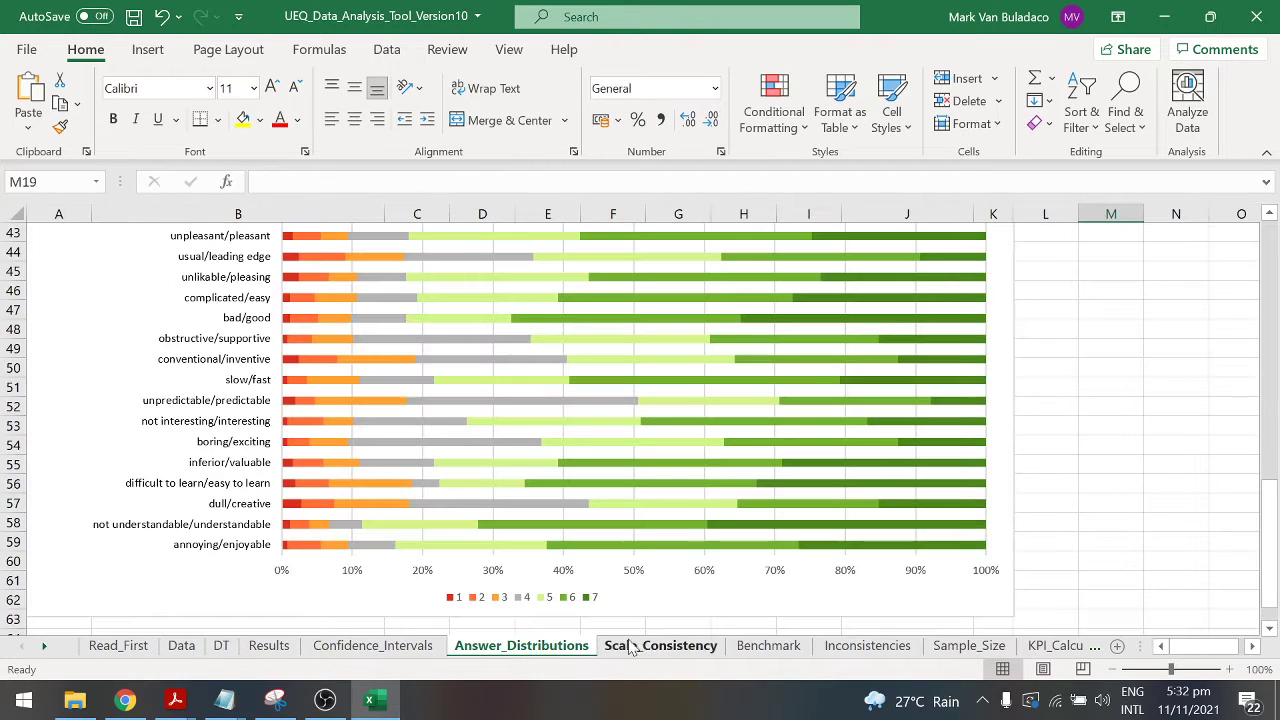
click(406, 650)
click(269, 646)
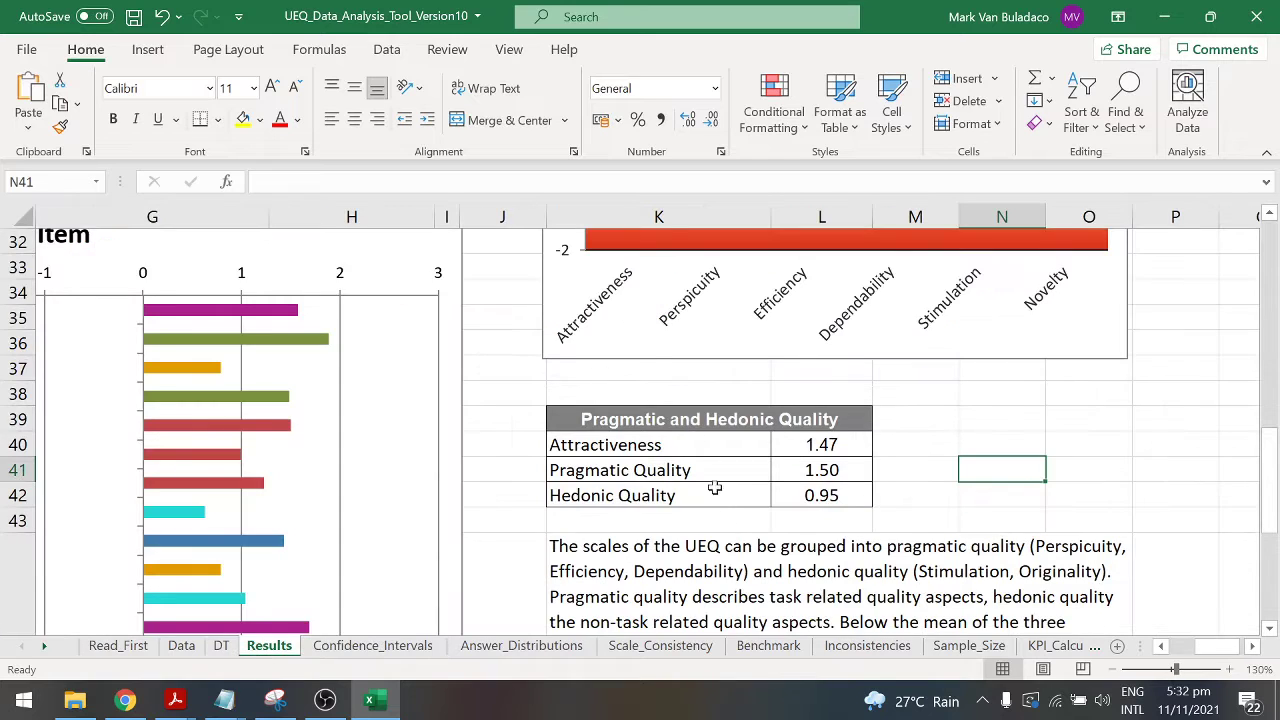
Inspect the Attractiveness and Pragmatic Quality mean formulas in L40 and L41 of the Pragmatic and Hedonic Quality table
scroll(726, 520, down, 1)
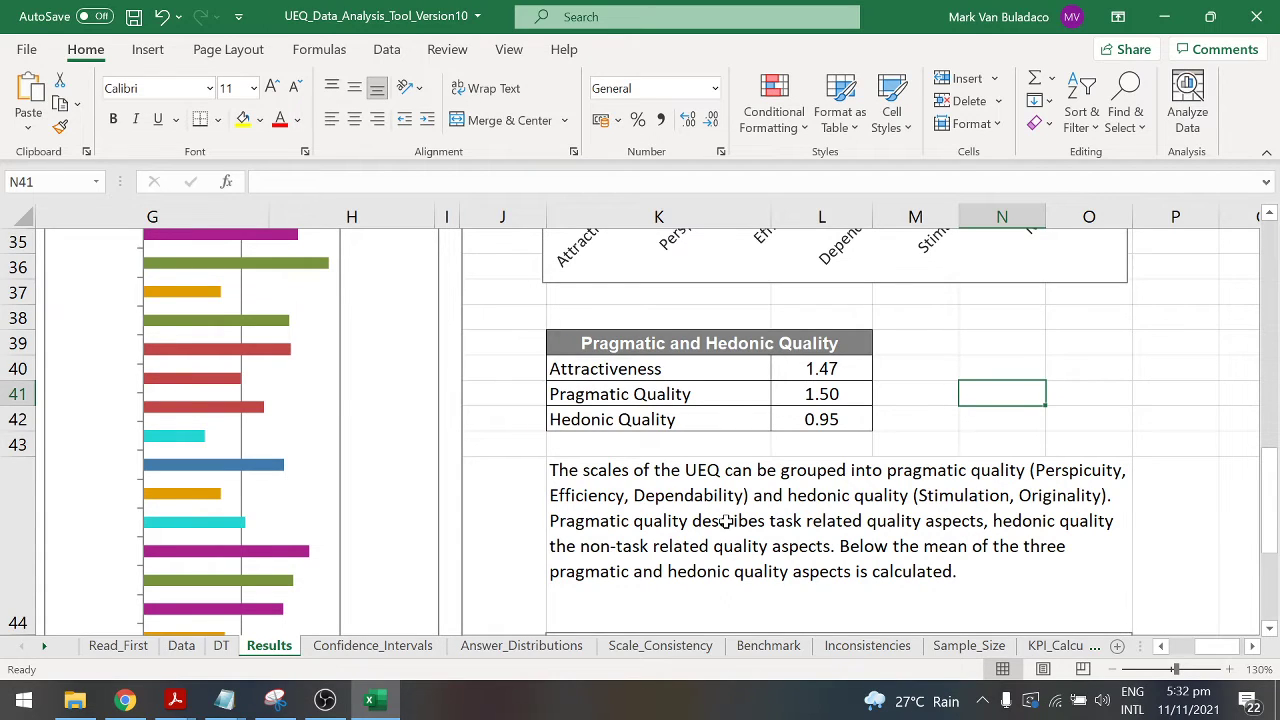
click(786, 365)
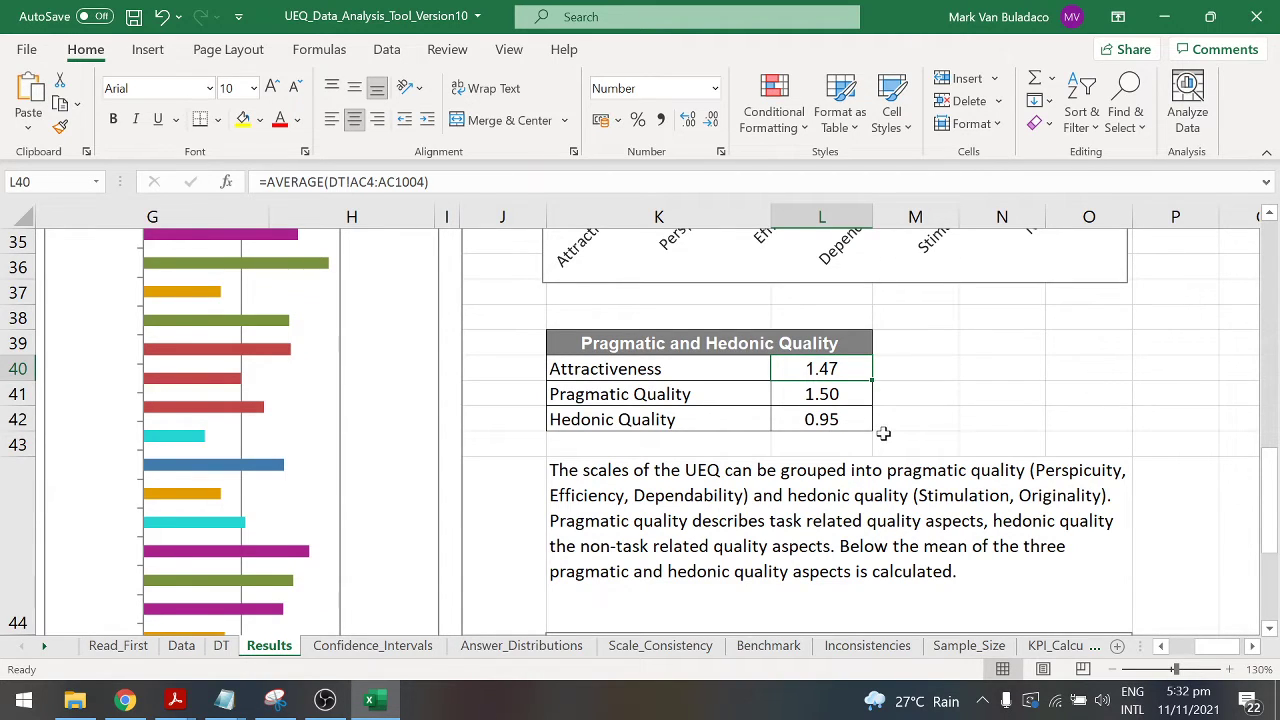
click(727, 395)
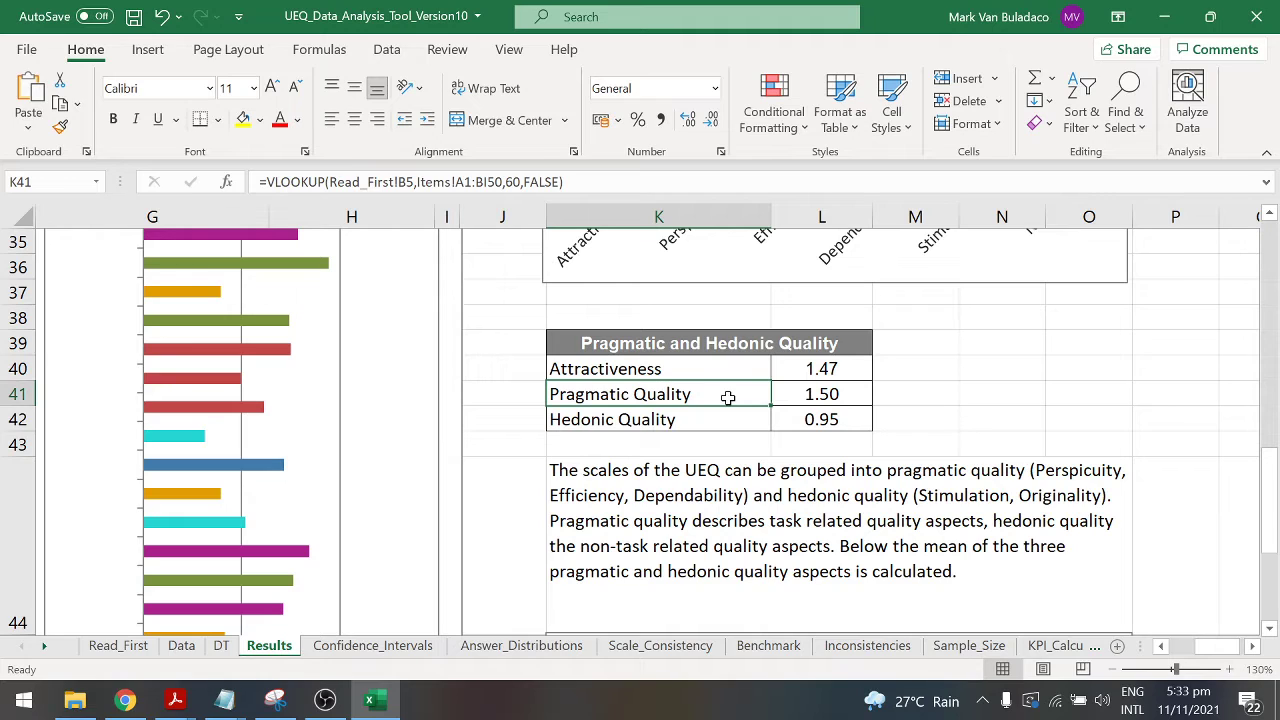
click(829, 397)
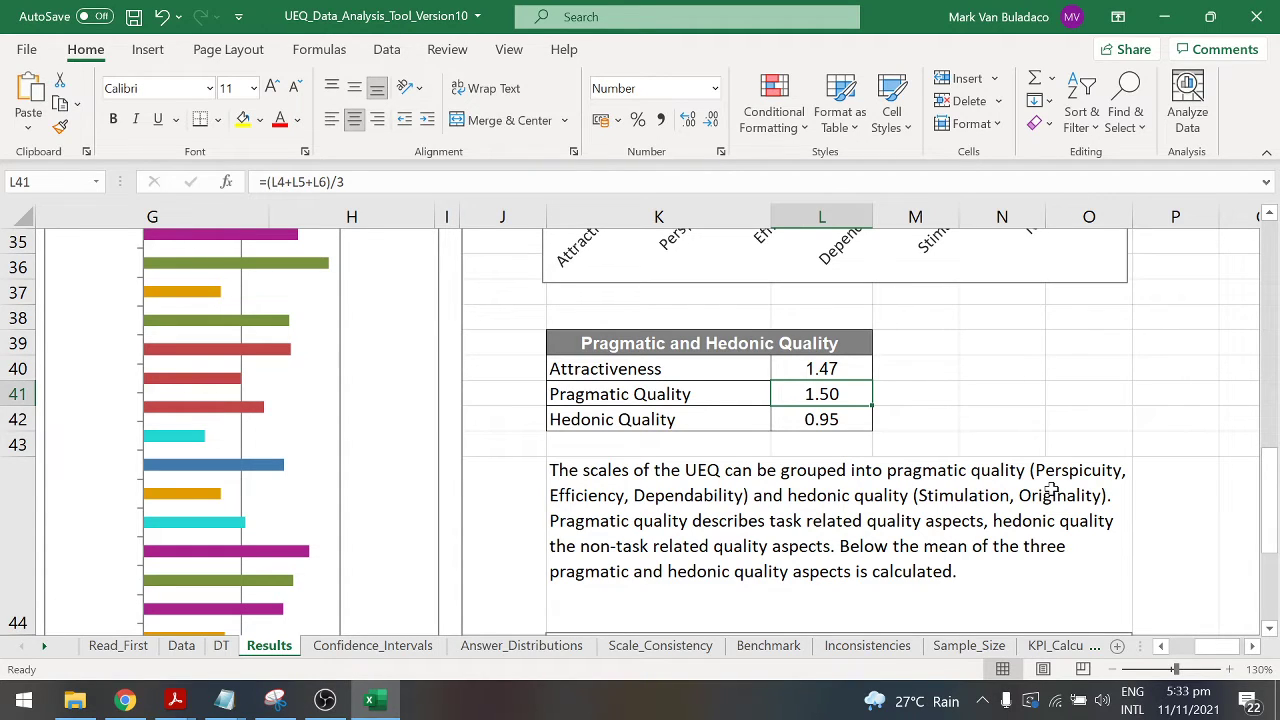
Examine the explanation in K44 and the Attractiveness, Pragmatic Quality and Hedonic Quality chart beneath it
click(774, 569)
scroll(580, 510, down, 1)
scroll(580, 510, down, 4)
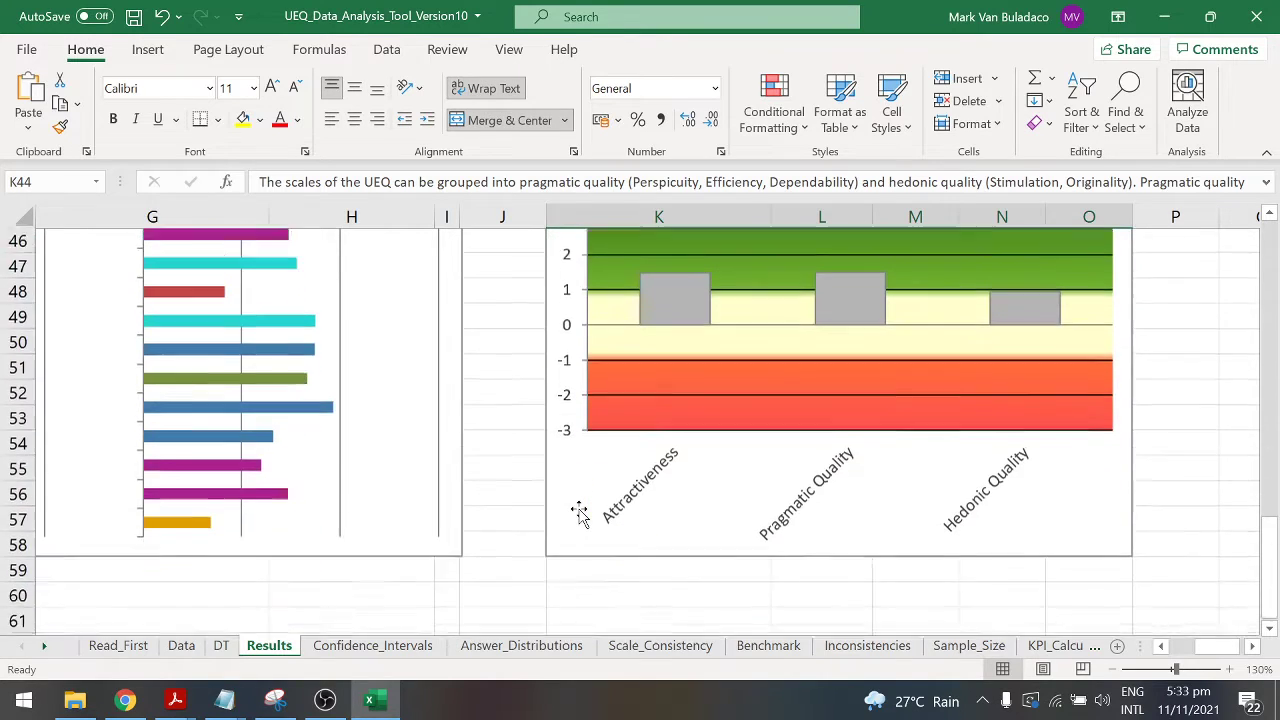
scroll(580, 510, up, 4)
click(578, 490)
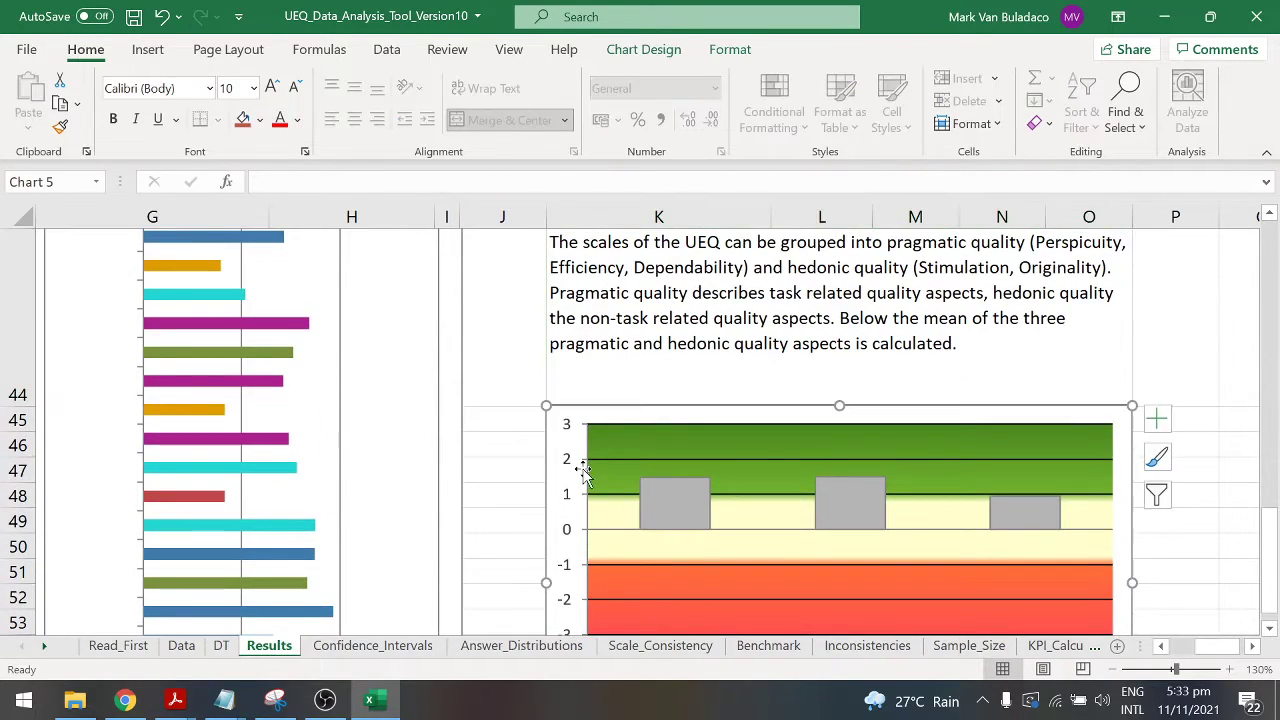
scroll(567, 477, down, 4)
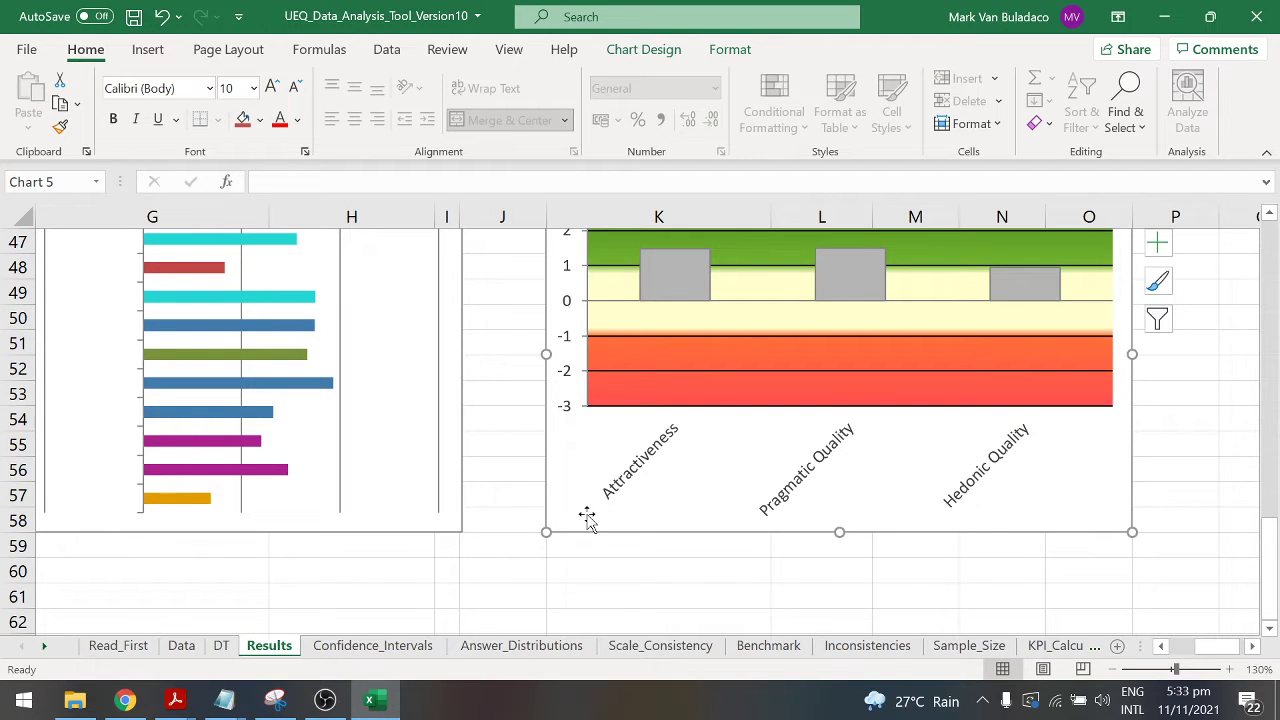
View the Confidence_Intervals tables per item and scale and the chart on the Answer_Distributions worksheet
click(353, 646)
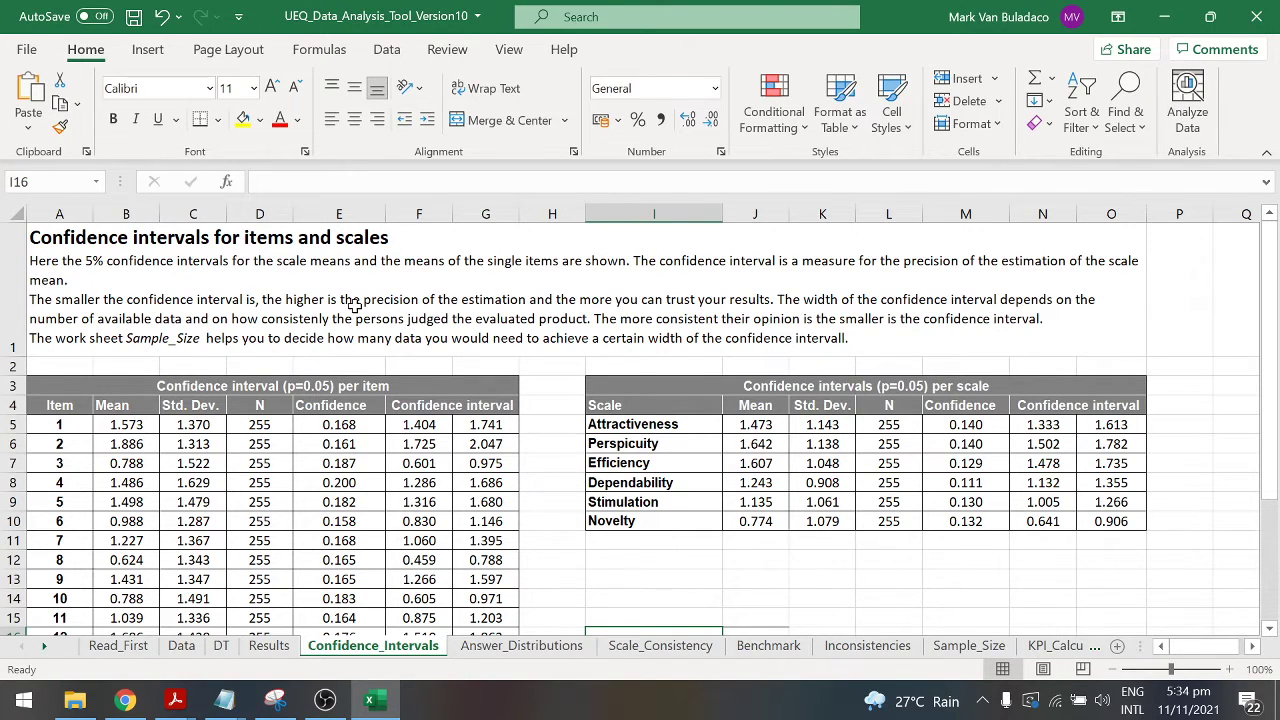
click(474, 647)
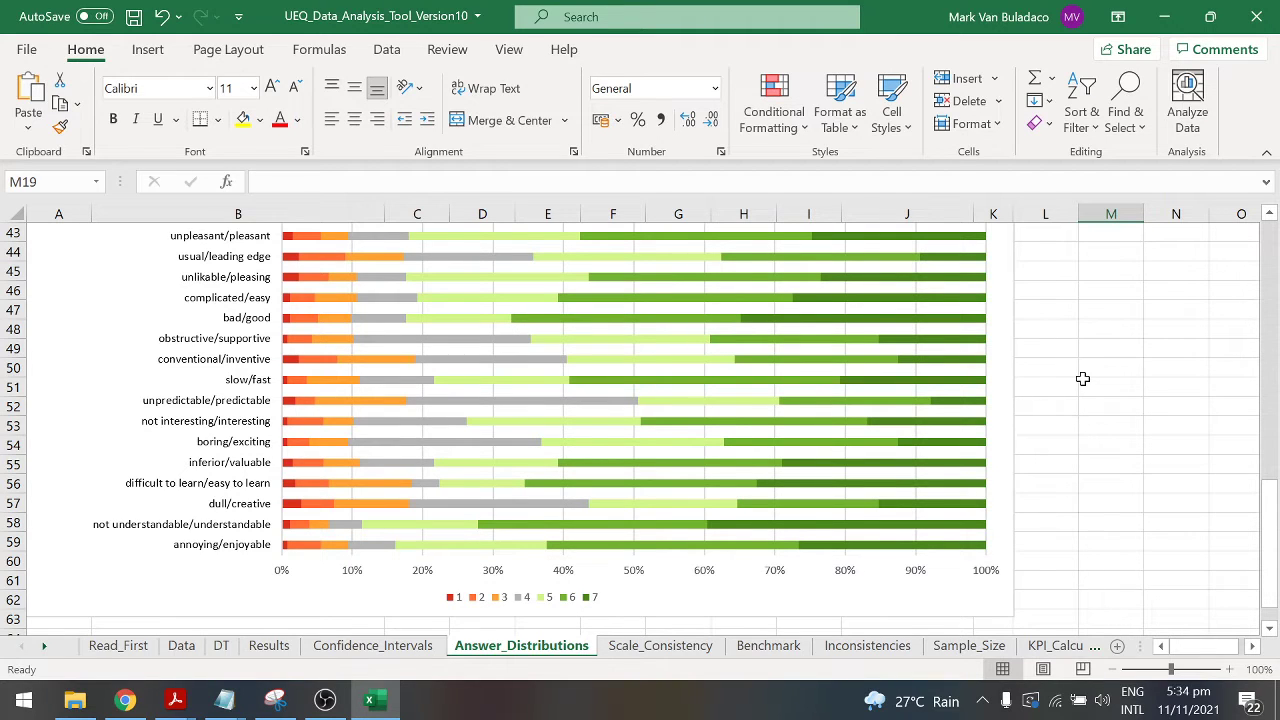
Open the Scale_Consistency worksheet and examine its Cronbachs Alpha and Guttmans Lambda2 sections
click(662, 646)
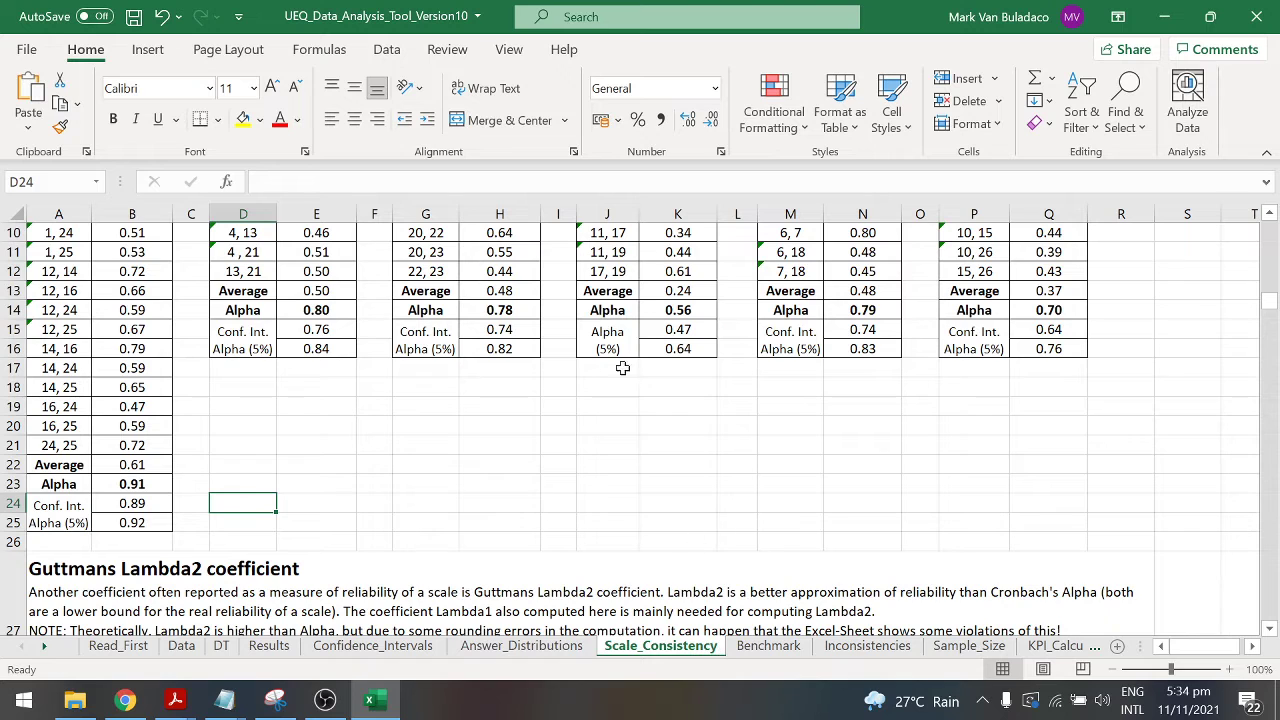
scroll(588, 437, up, 3)
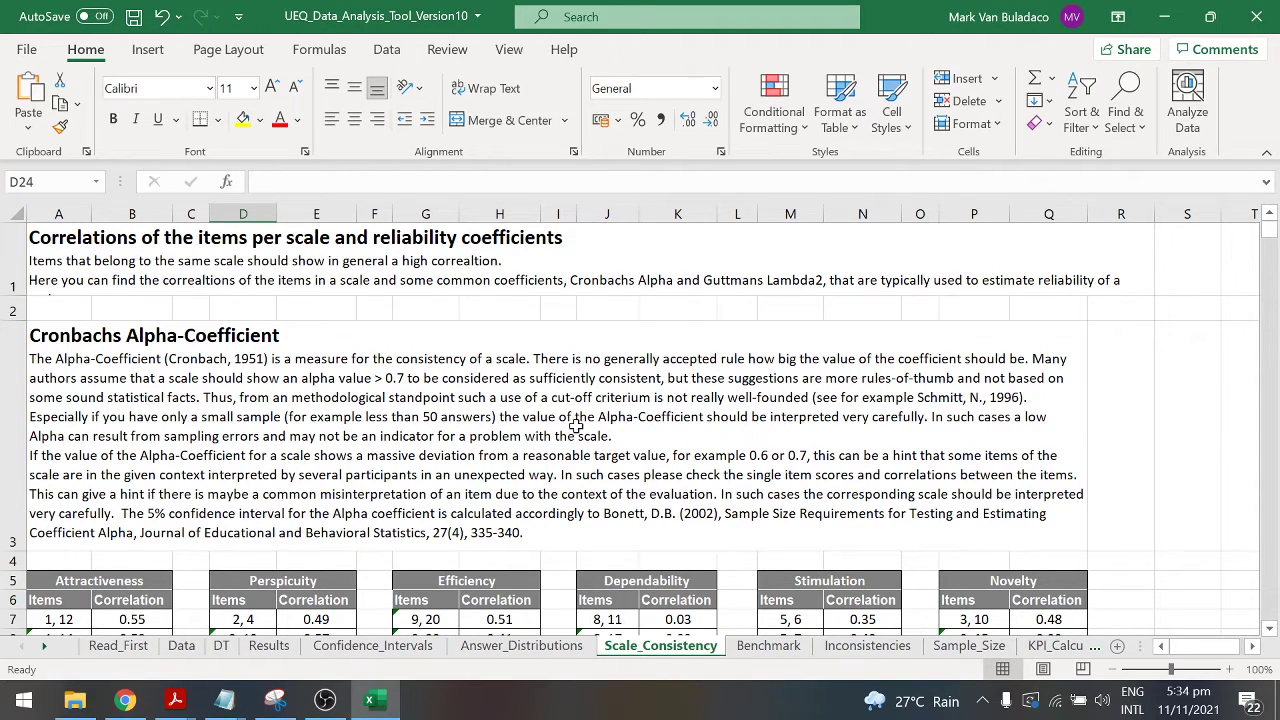
scroll(576, 426, down, 5)
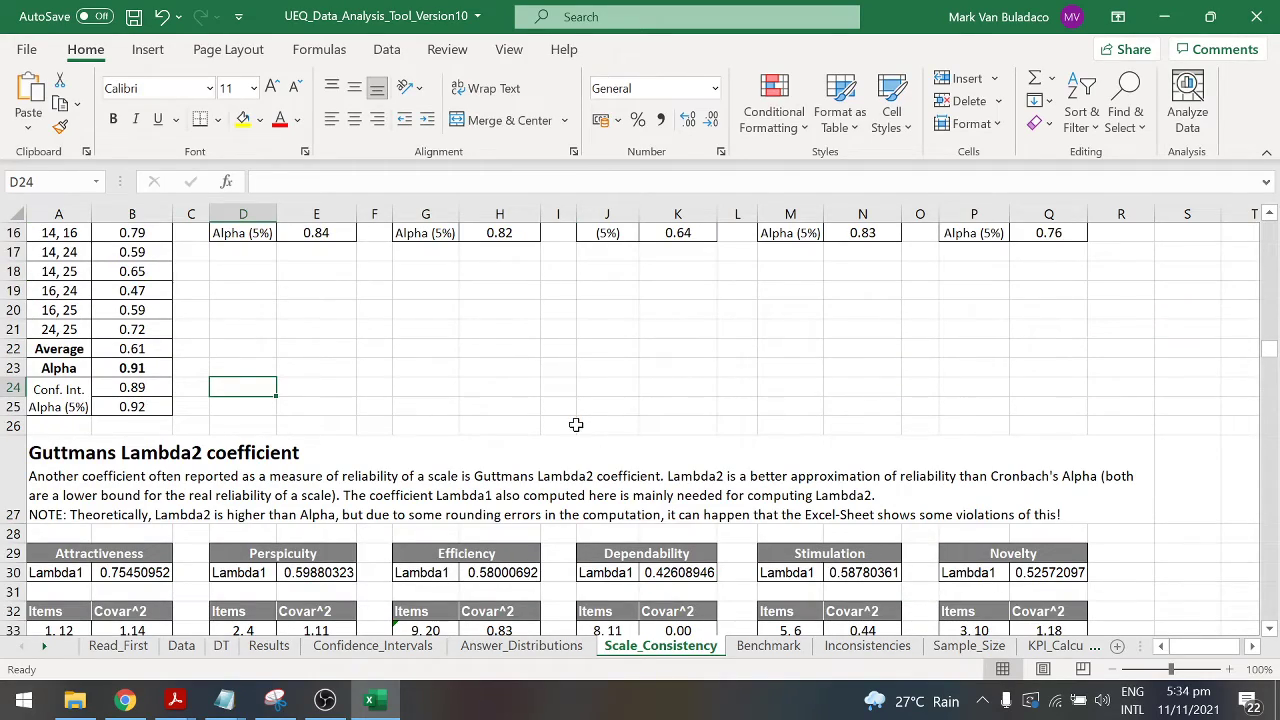
scroll(576, 426, up, 5)
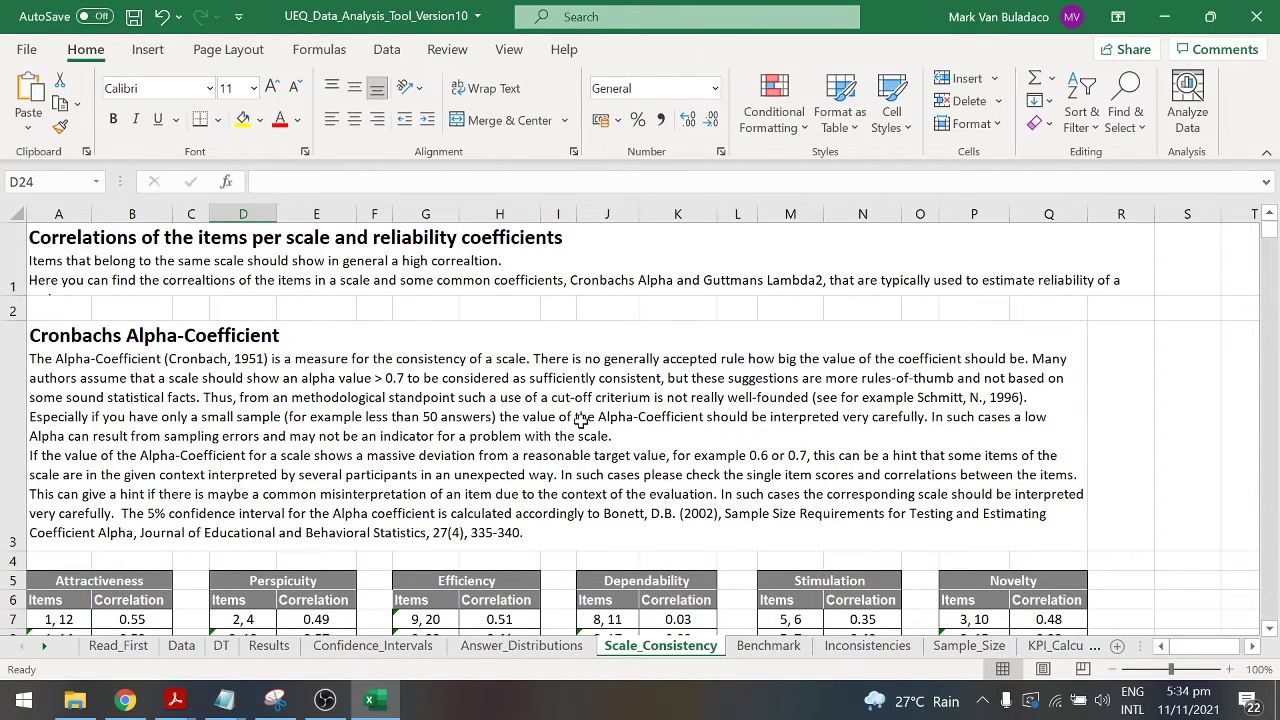
Open the Benchmark worksheet and highlight the benchmark comparison ratings for all six scales, C3 to C8
click(762, 645)
scroll(766, 514, up, 3)
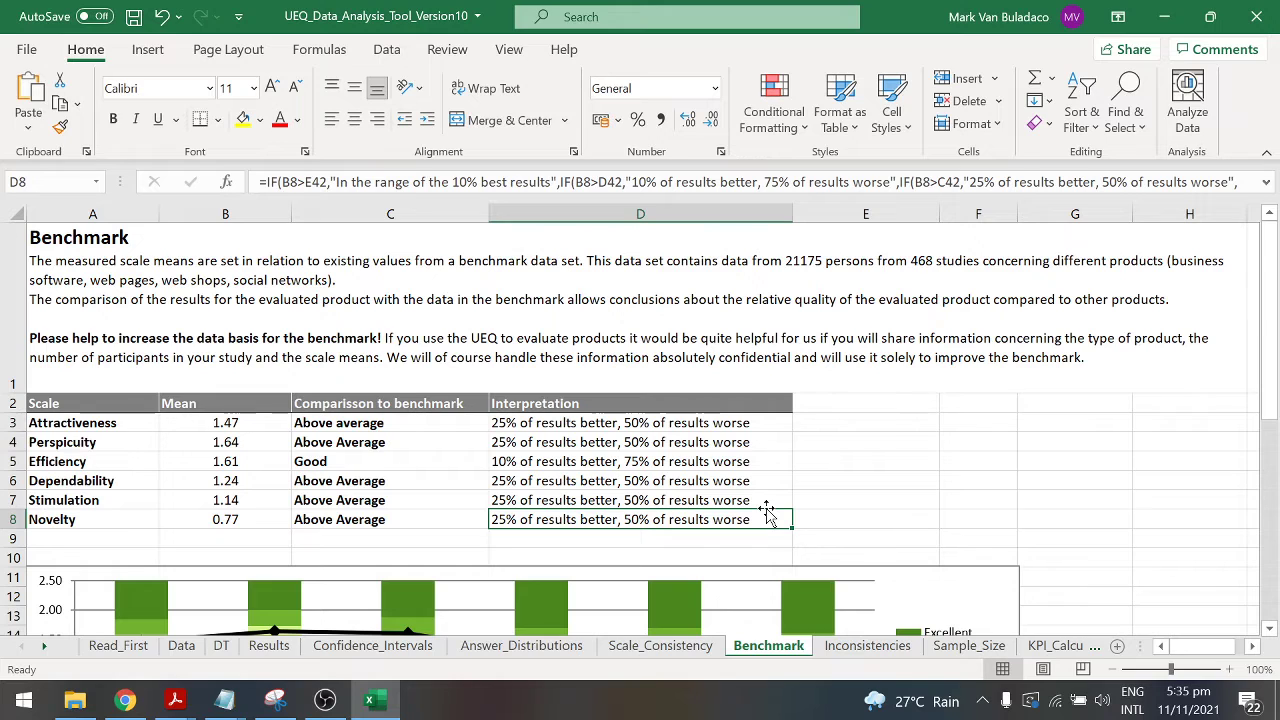
scroll(640, 461, down, 3)
scroll(345, 430, up, 3)
drag(345, 423, 350, 523)
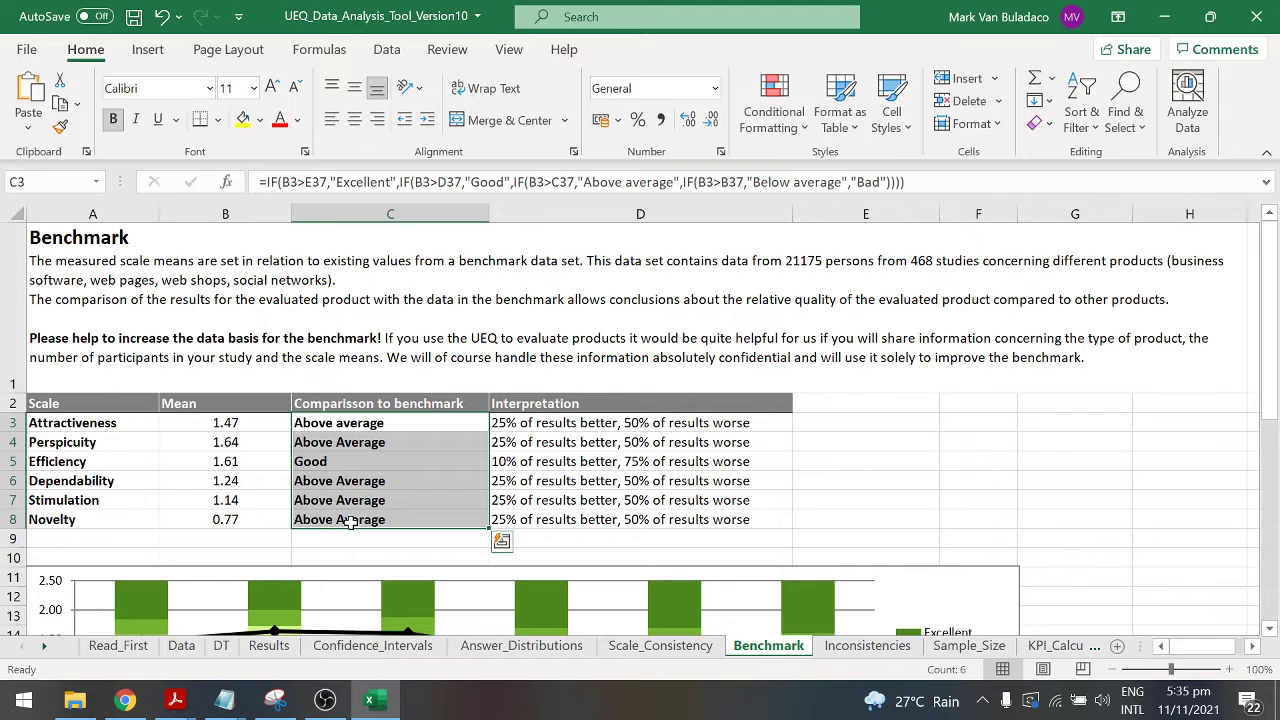
Check the Dependability comparison formula in C6 and examine the benchmark chart below the table
click(326, 481)
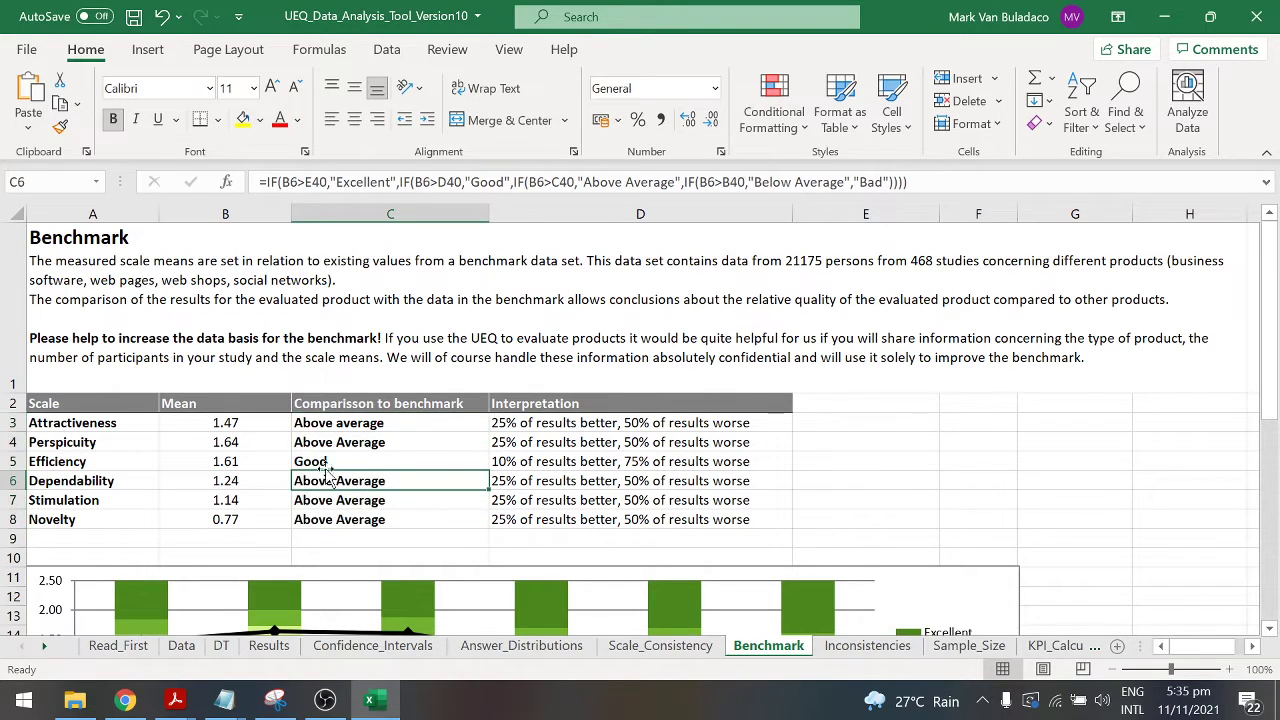
scroll(851, 420, down, 4)
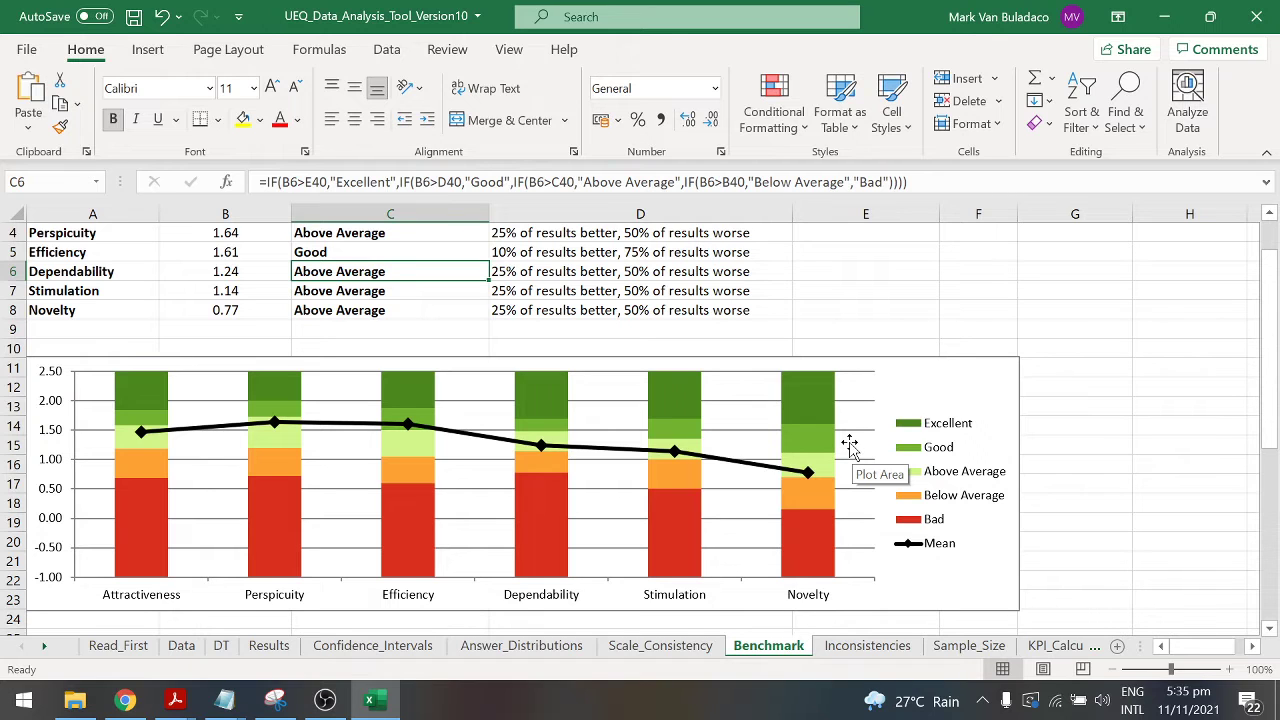
scroll(851, 500, up, 1)
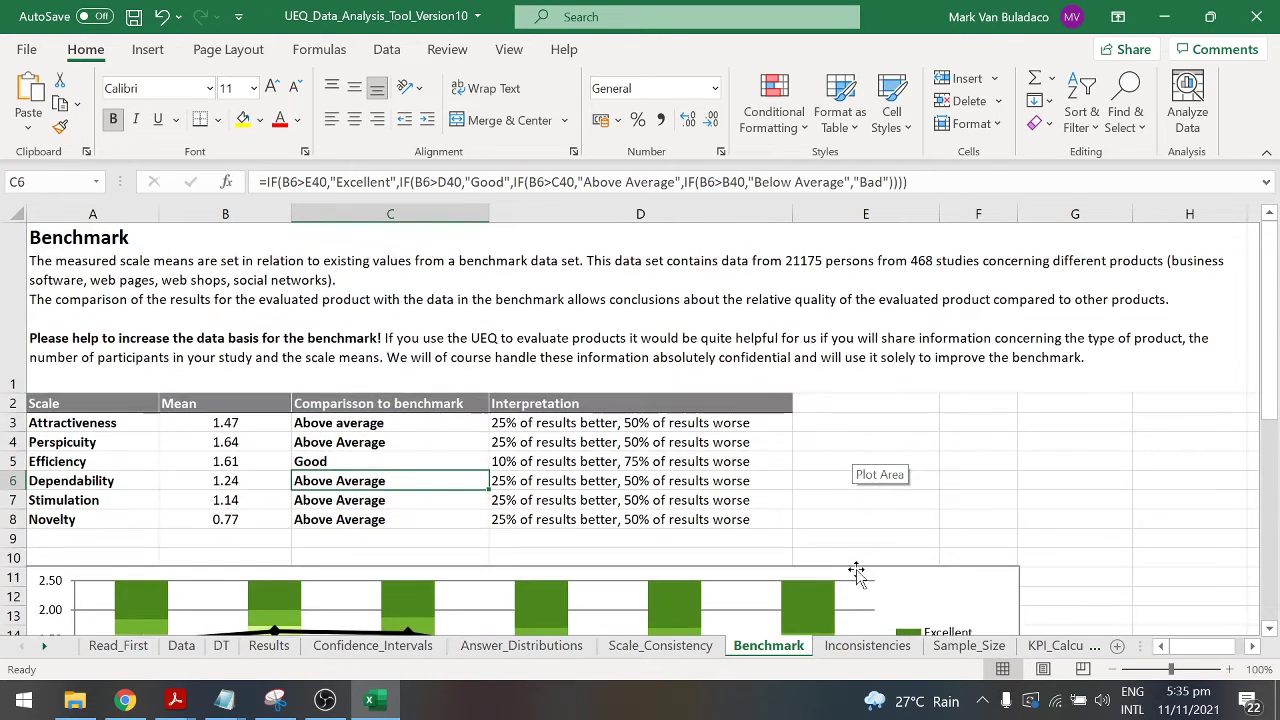
Open the Inconsistencies worksheet, read the Detect Suspicious Data notes and check the Dependability inconsistency formula in AF6
click(866, 645)
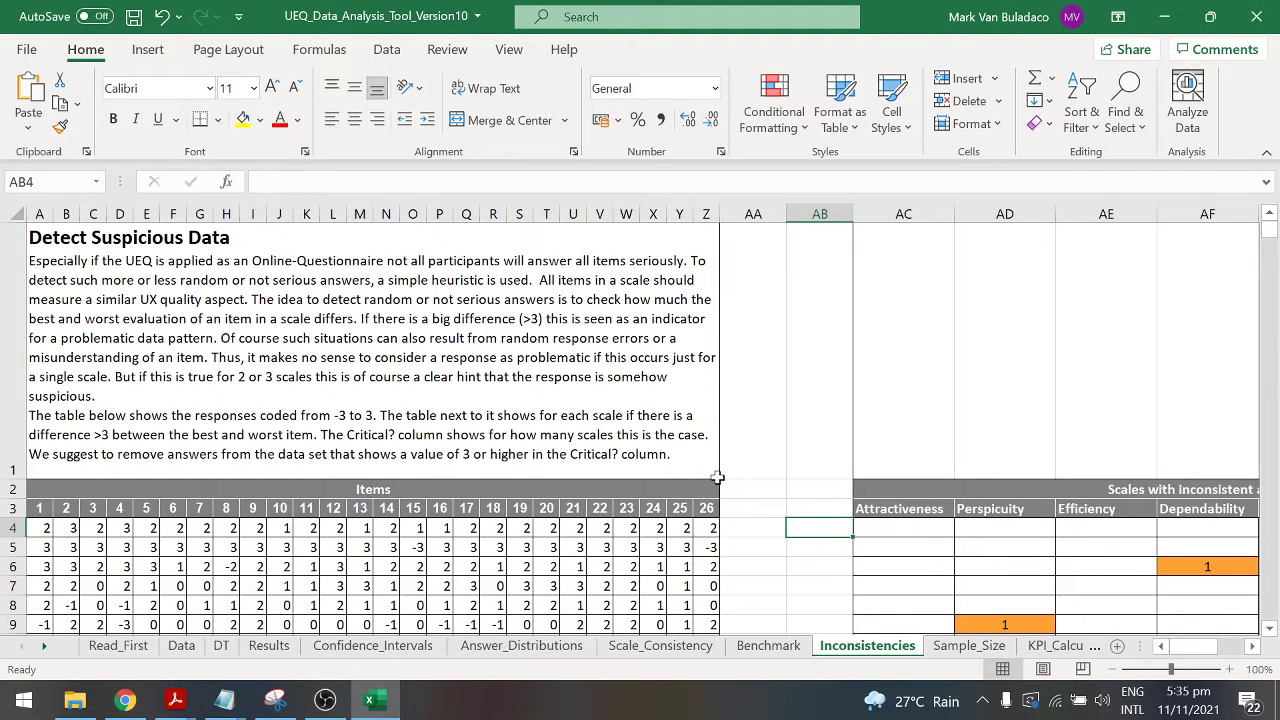
scroll(732, 418, down, 1)
scroll(732, 418, up, 1)
scroll(732, 418, down, 1)
mouse_move(1195, 646)
mouse_down()
mouse_move(1226, 658)
mouse_move(1208, 658)
mouse_up()
scroll(1112, 521, up, 1)
click(1166, 566)
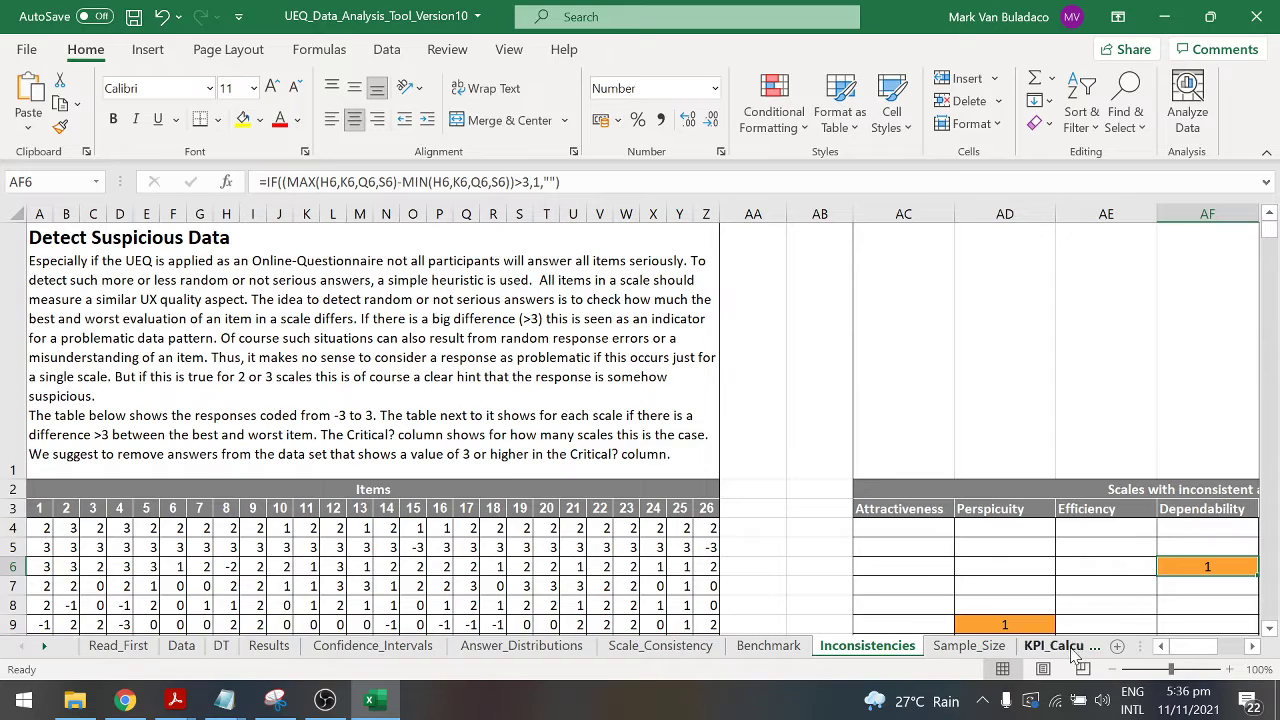
Examine the Critical? column of the inconsistent answers table for responses with several flagged scales
drag(1180, 652, 1219, 652)
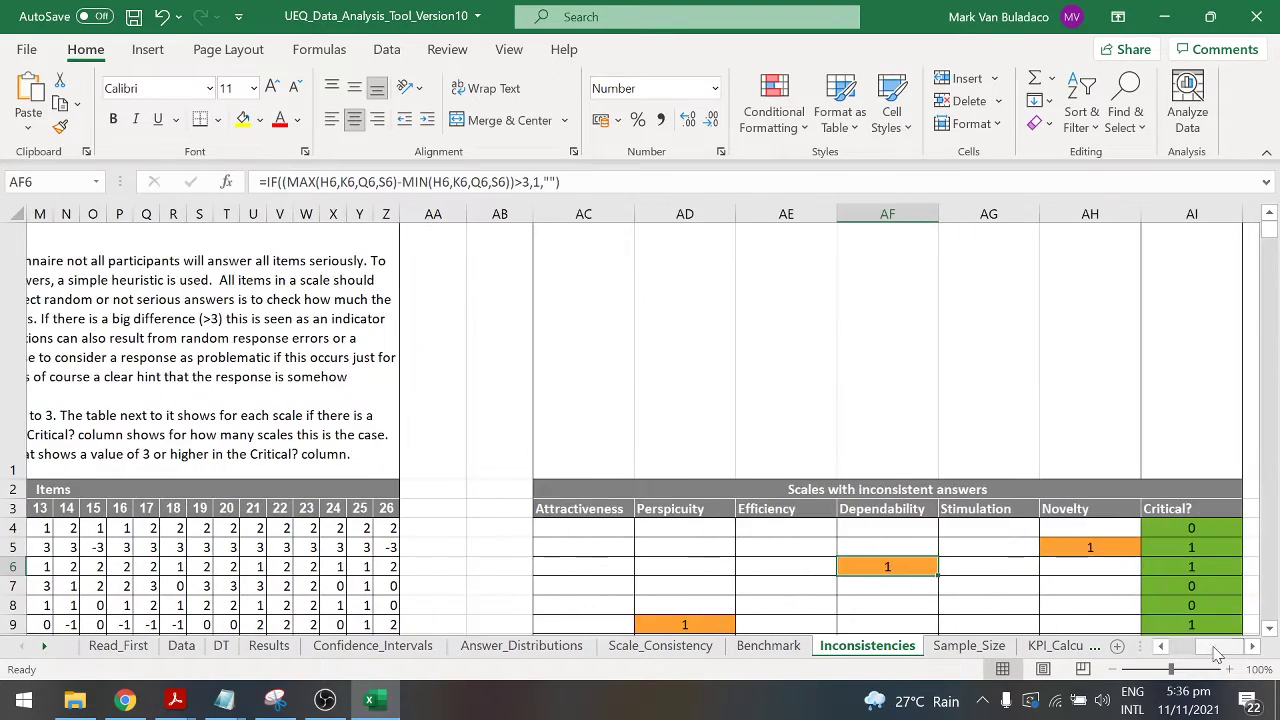
scroll(1157, 565, down, 3)
scroll(1157, 565, down, 3)
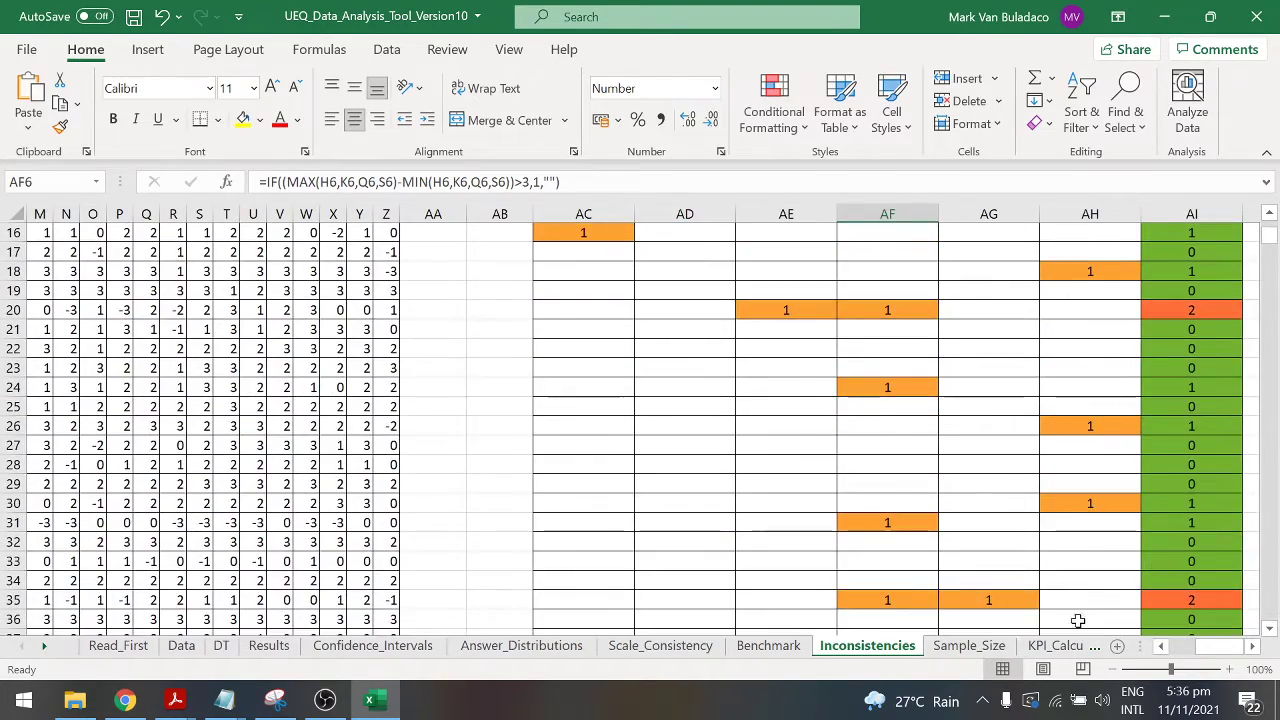
View the Sample_Size worksheet, and the description and importance ratings on the KPI_Calculation worksheet
click(983, 649)
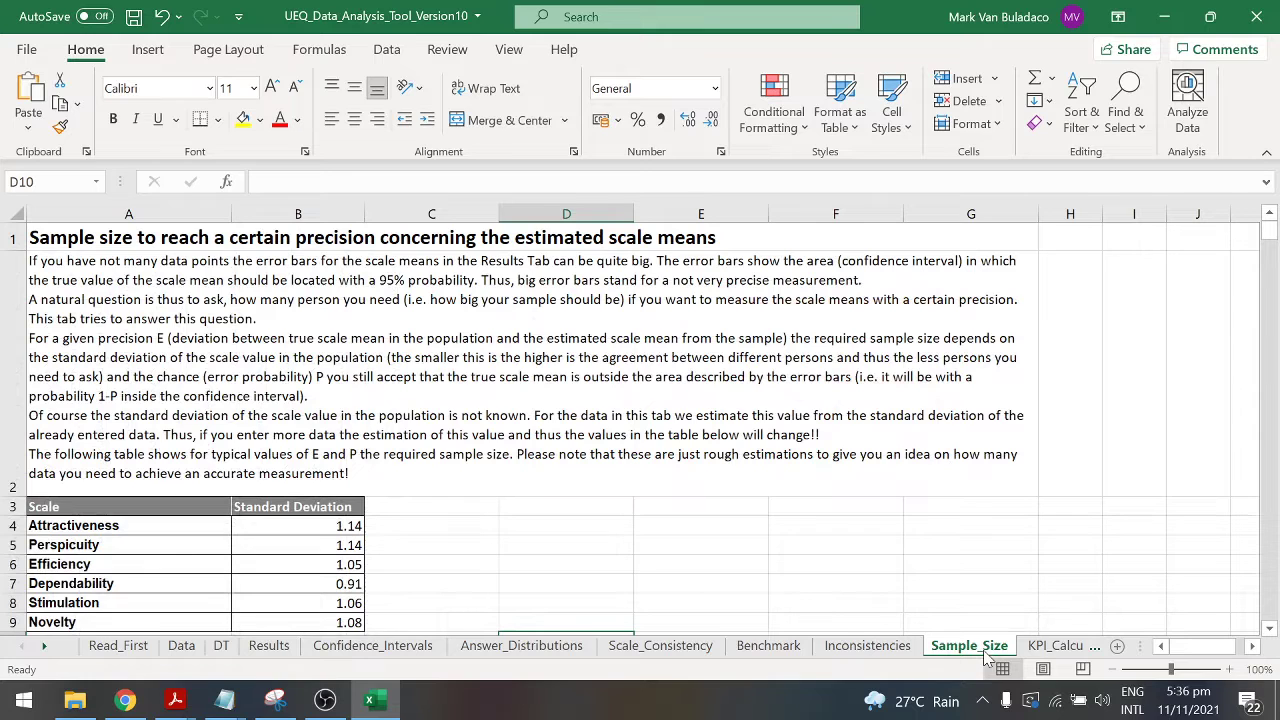
click(1050, 648)
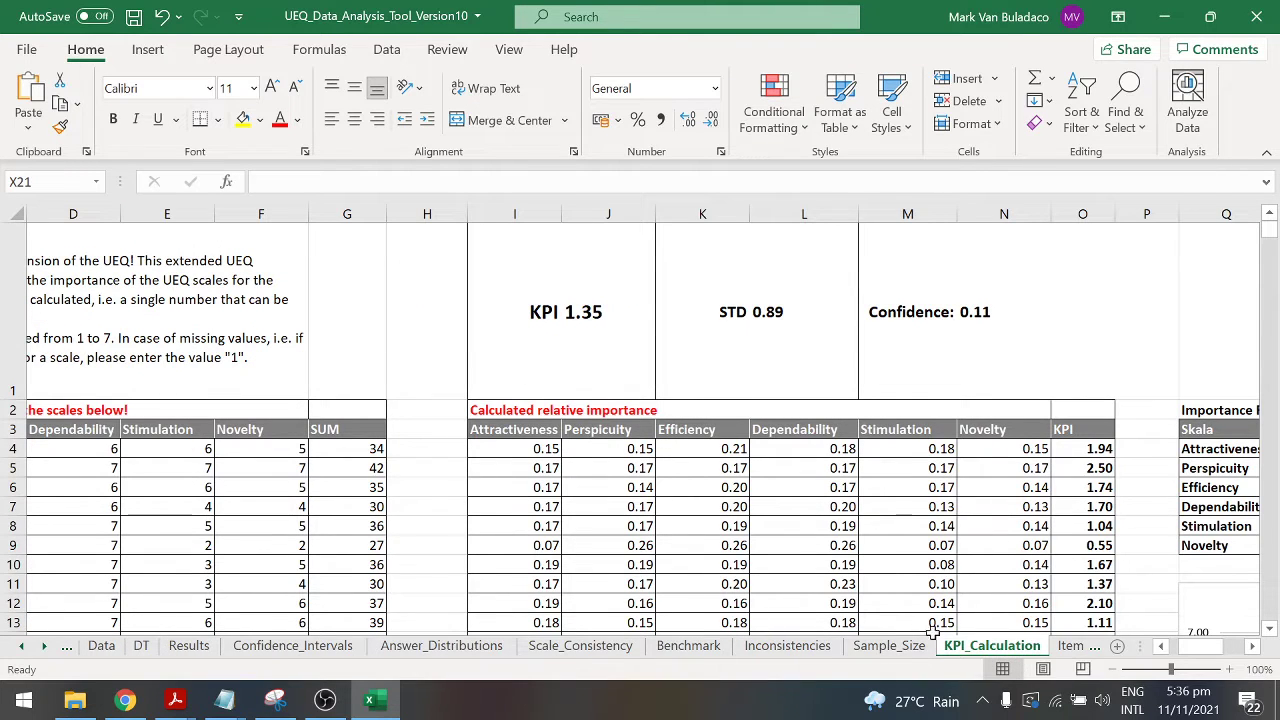
drag(1180, 648, 1155, 648)
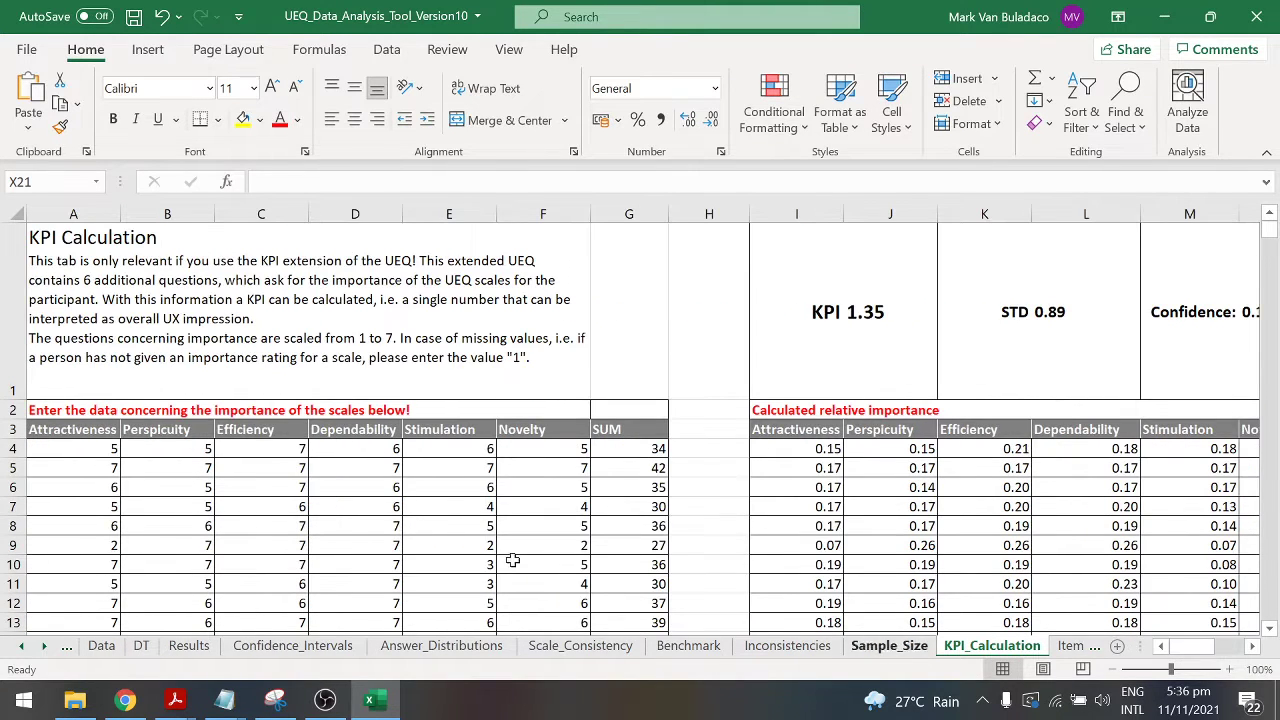
click(268, 338)
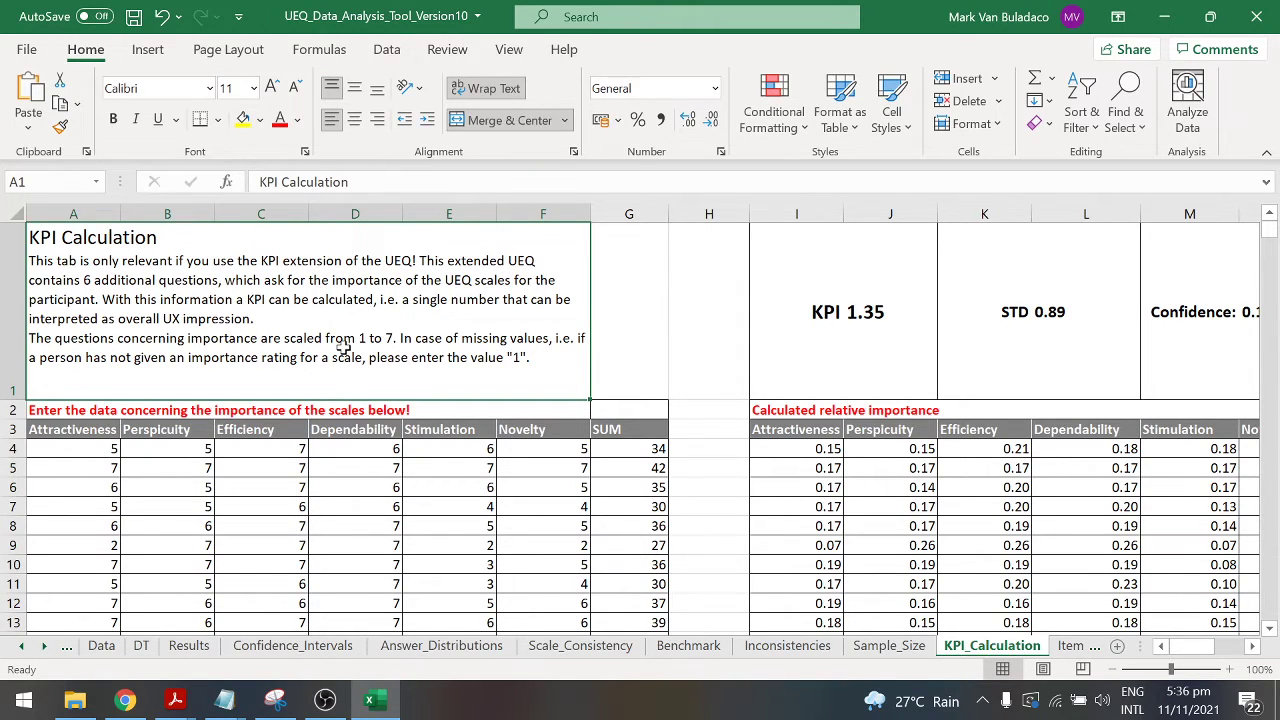
scroll(477, 434, down, 4)
scroll(1137, 600, up, 3)
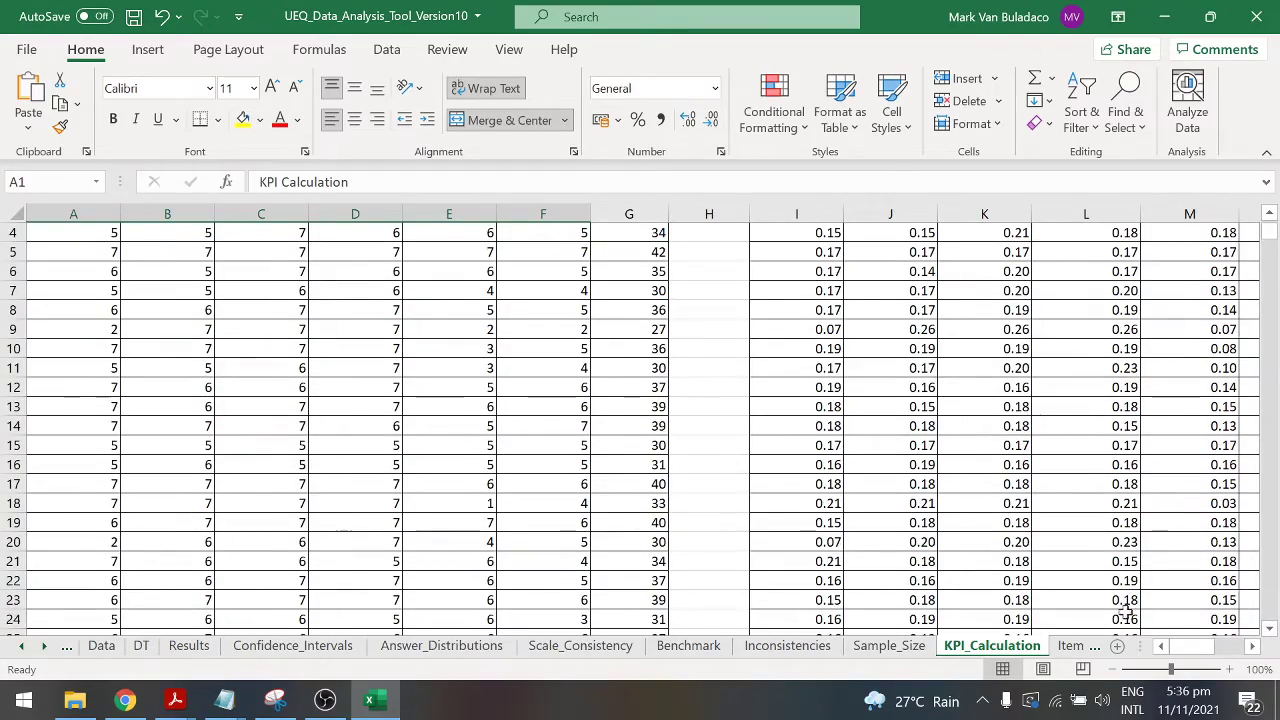
View the translated item terms per language on the Items worksheet and bring the first worksheets' tabs back into view
click(1070, 645)
scroll(686, 555, up, 1)
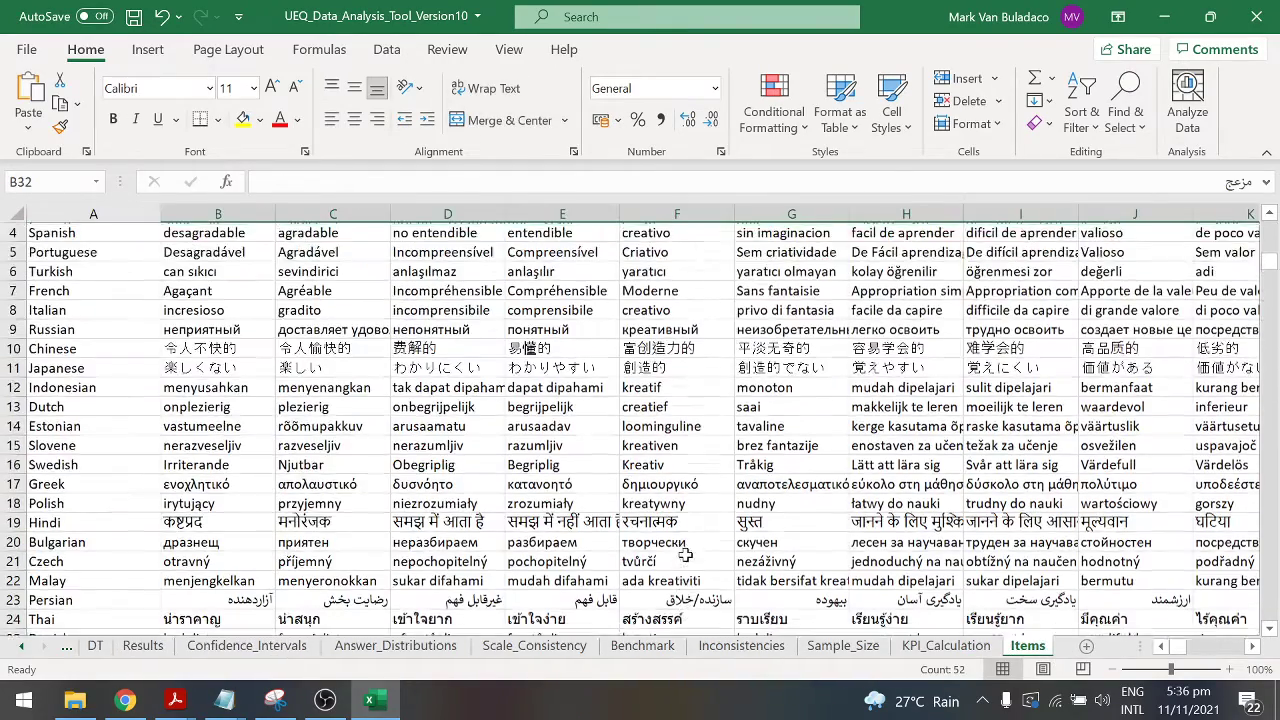
scroll(686, 555, up, 1)
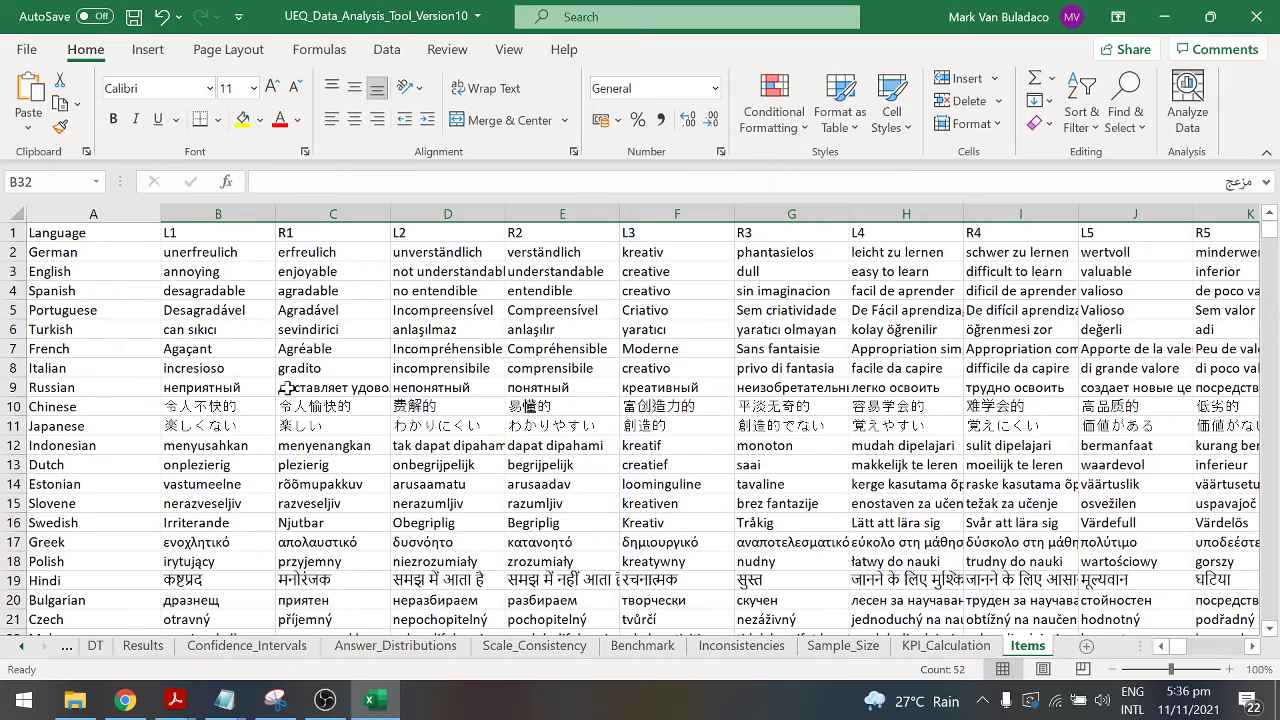
click(19, 650)
click(18, 651)
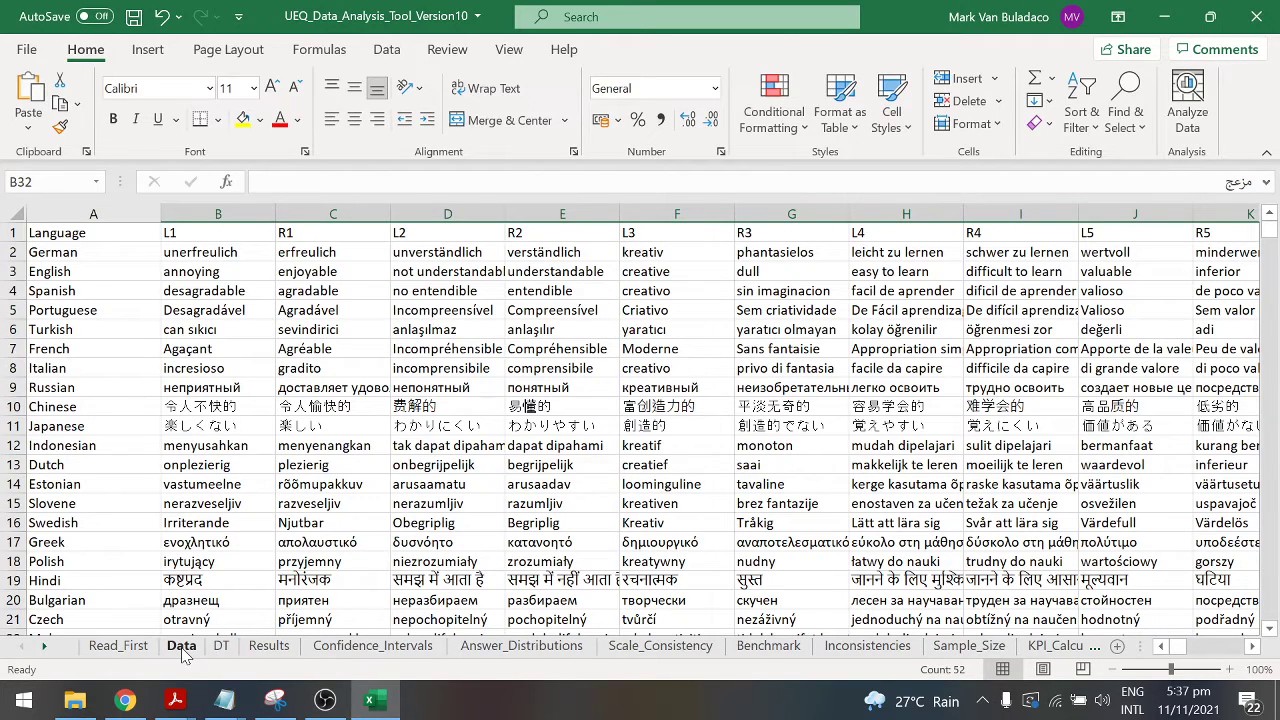
Switch to IS 412 - Module 2-new.pdf in Acrobat Reader and find the Ten Usability Heuristics section on page 36
mouse_move(175, 700)
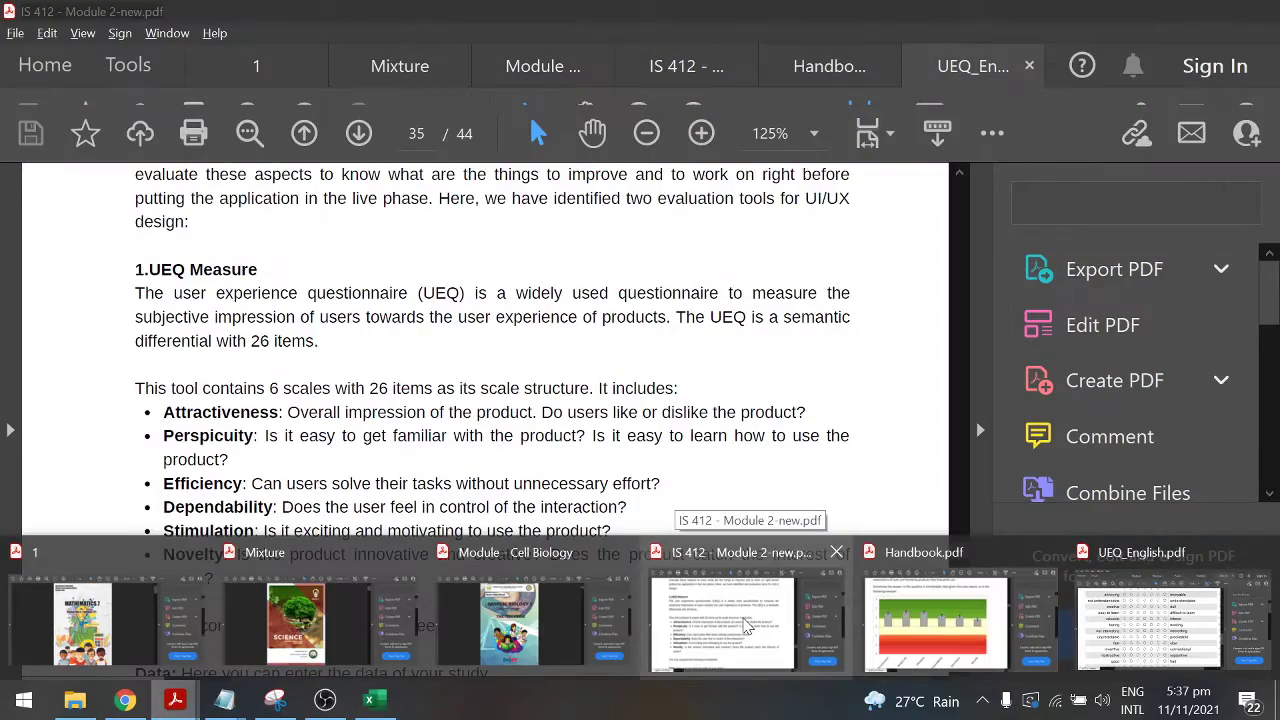
click(748, 625)
scroll(707, 513, down, 5)
scroll(707, 513, down, 8)
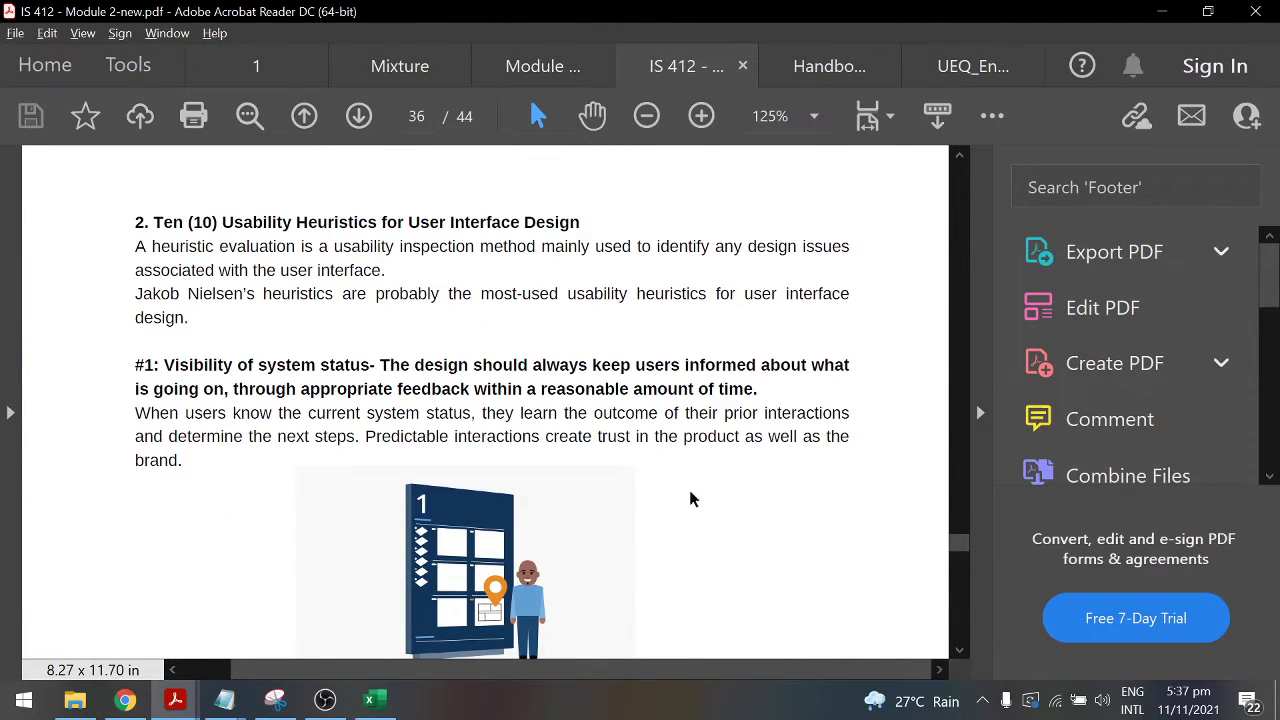
Enlarge the module page to 150% and read the heuristic evaluation introduction and heuristic #1, Visibility of system status
click(703, 116)
drag(634, 676, 708, 675)
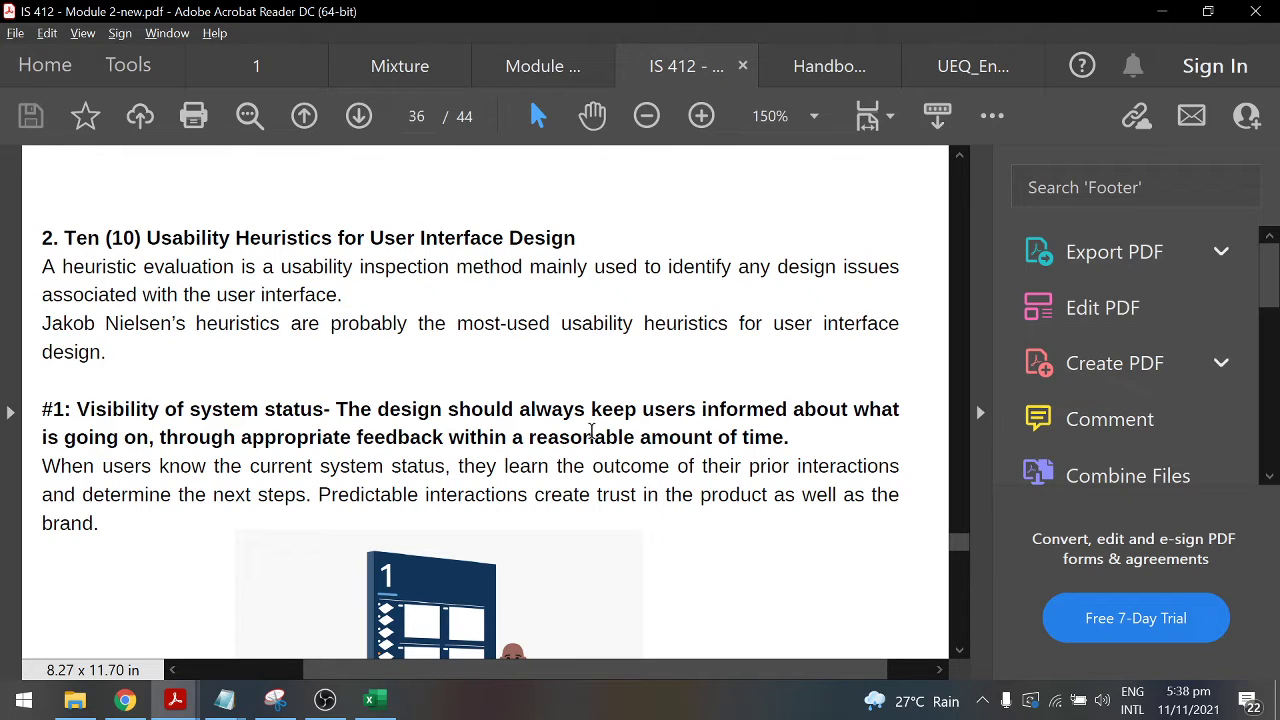
scroll(591, 430, down, 1)
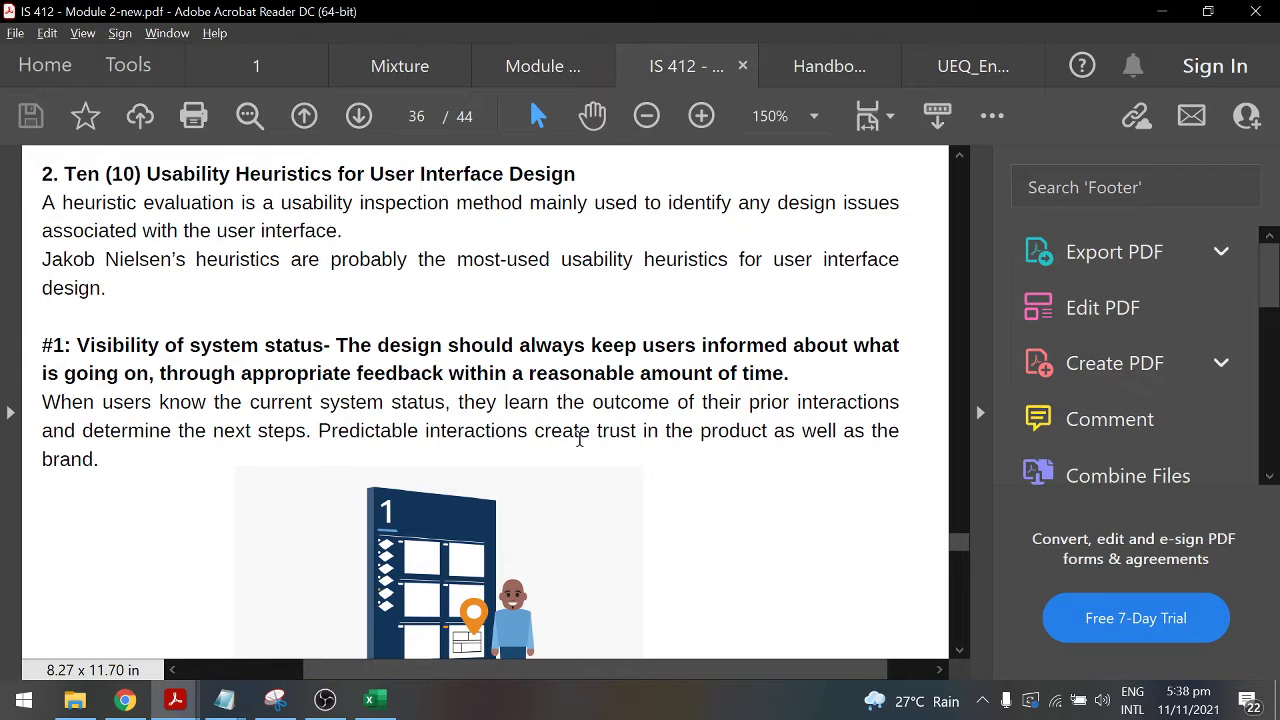
click(980, 72)
click(866, 77)
click(688, 70)
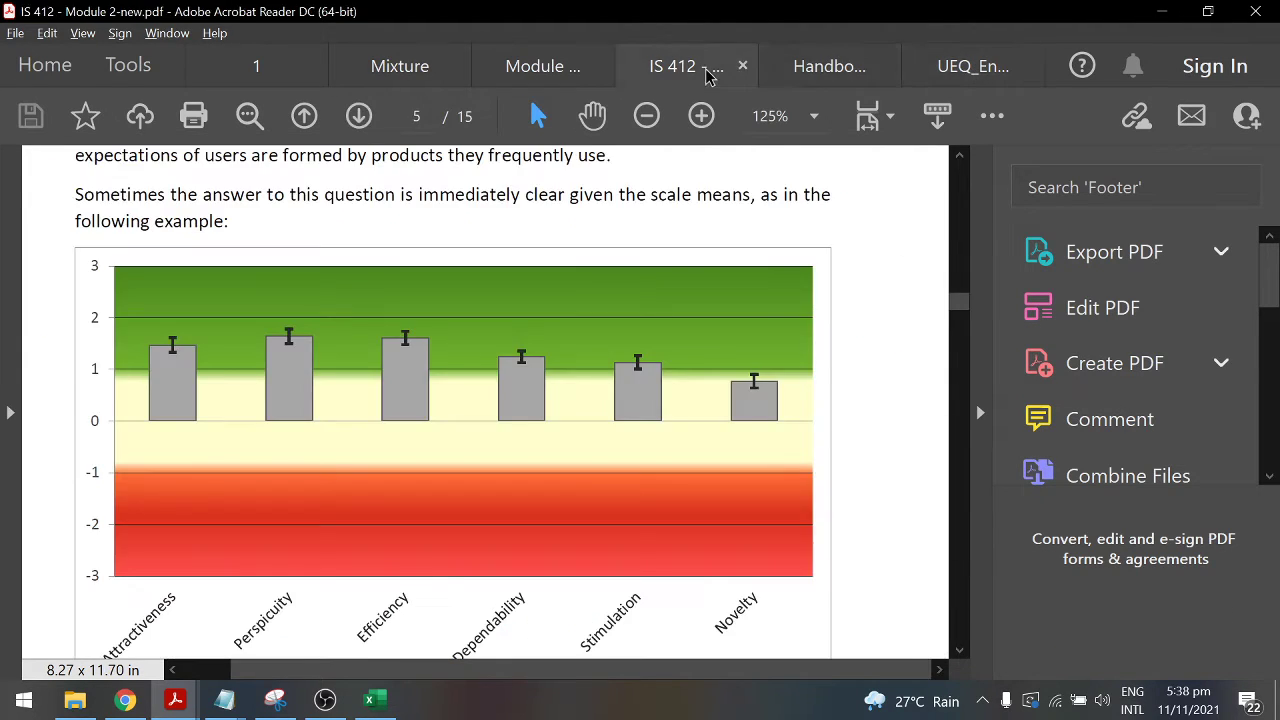
Open Heuristic_Summary1_A4_compressed from the Heuristic folder inside the IS412 folder
click(76, 702)
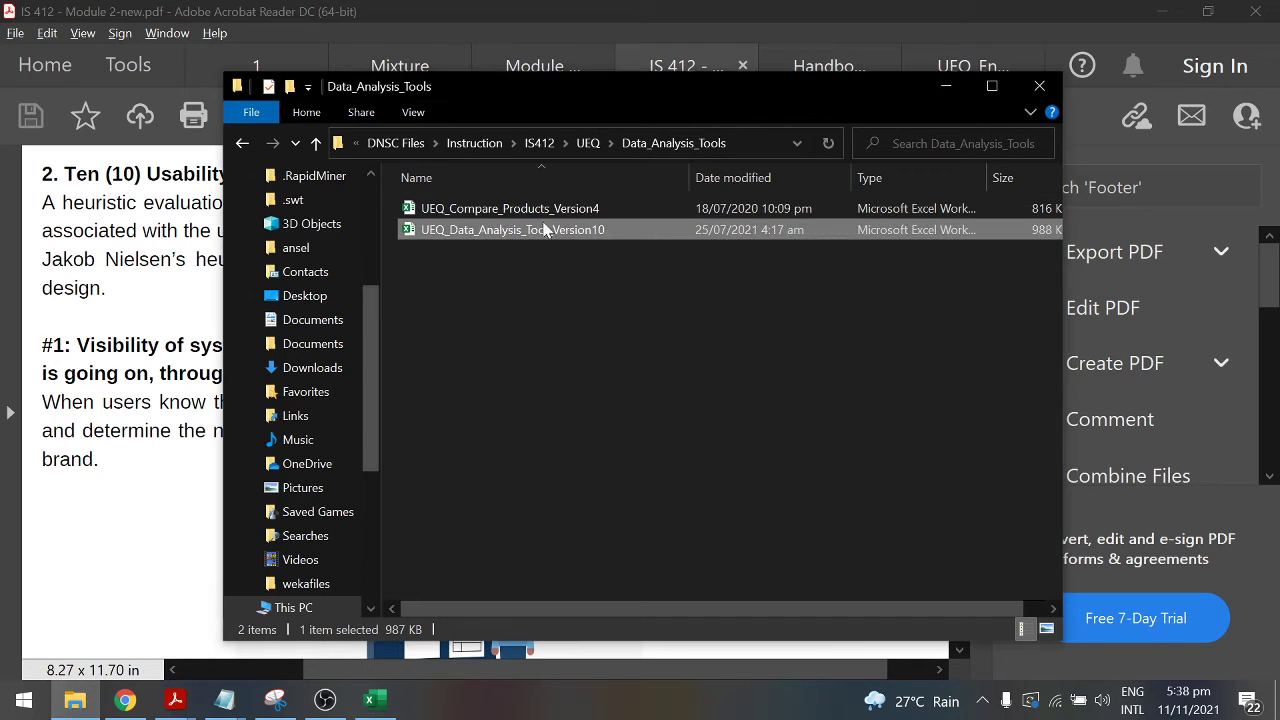
click(537, 143)
double_click(480, 233)
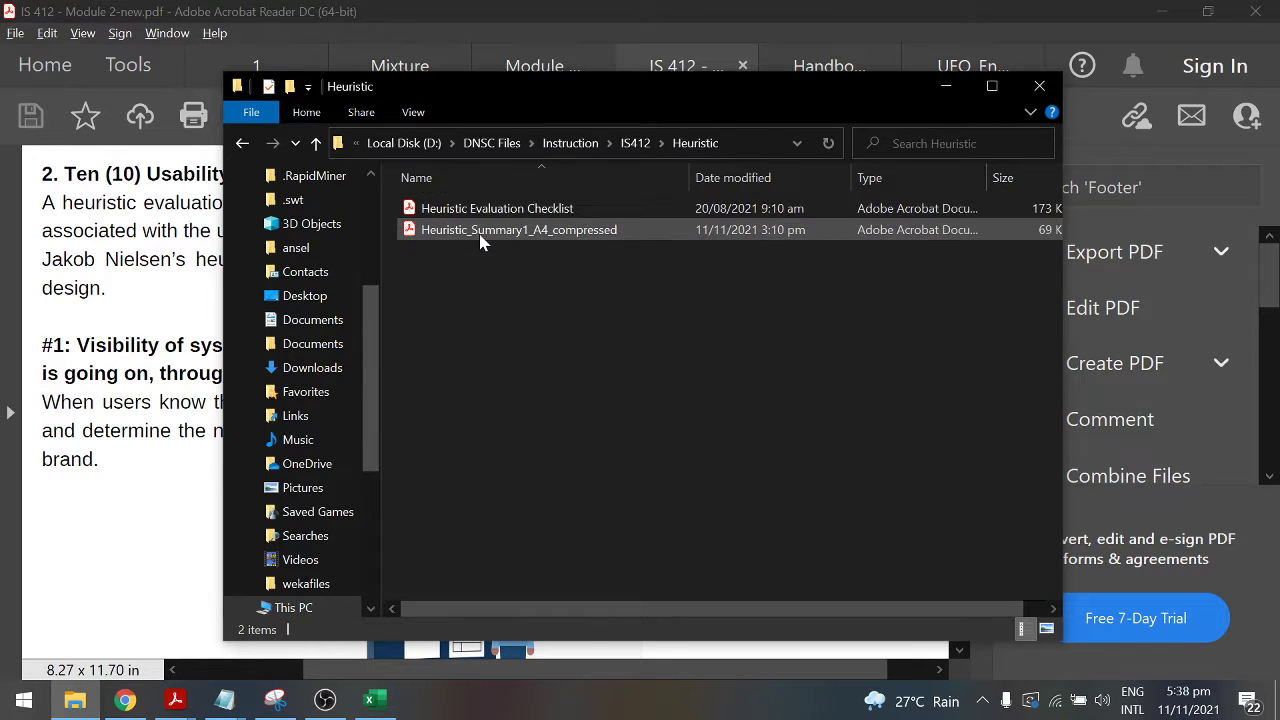
double_click(480, 232)
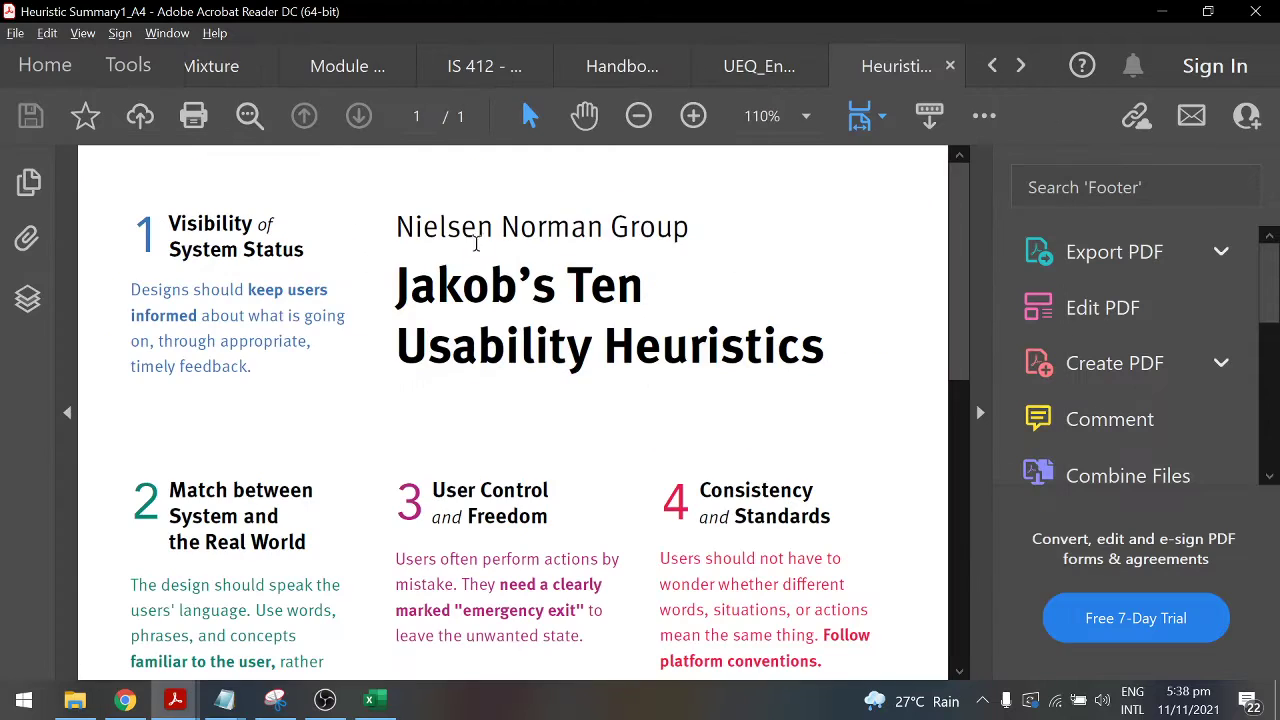
Enlarge the heuristics summary to 150% and view its first heuristic, Visibility of System Status, beside the title
scroll(537, 410, up, 2)
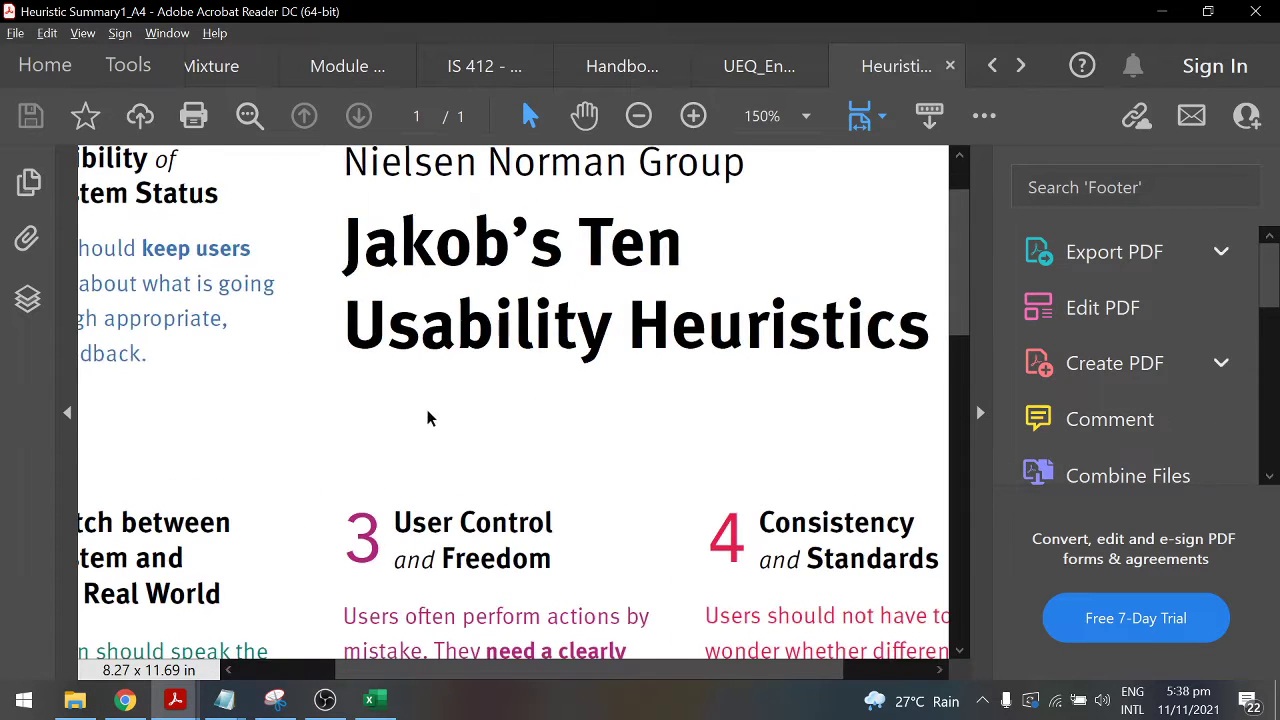
drag(540, 668, 413, 670)
scroll(466, 400, up, 2)
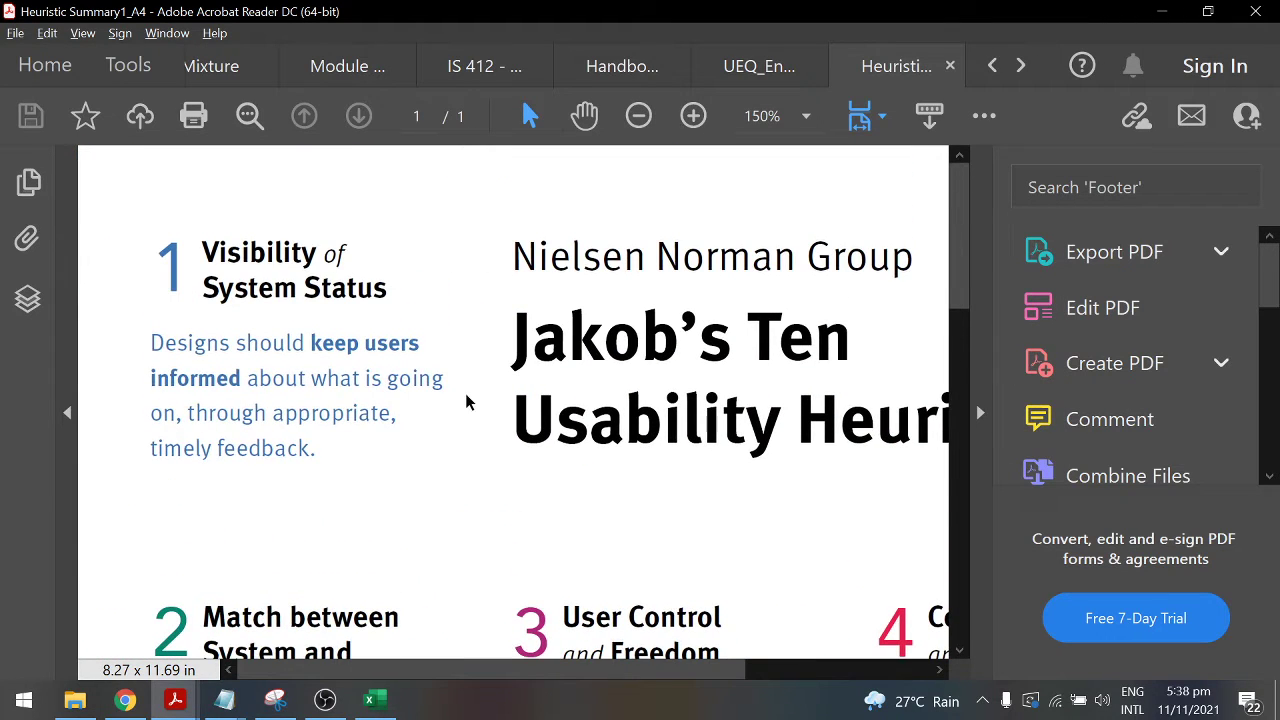